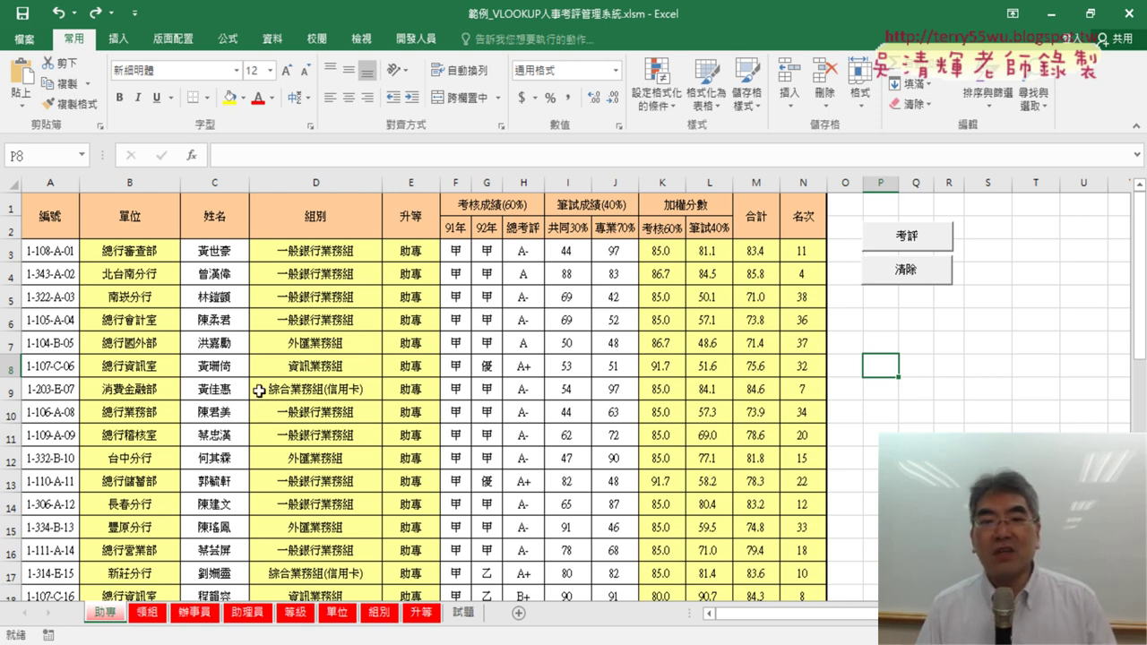
Step: Empty the 助專 sheet's computed columns with the 清除 button, then refill them with 考評
left_click(923, 279)
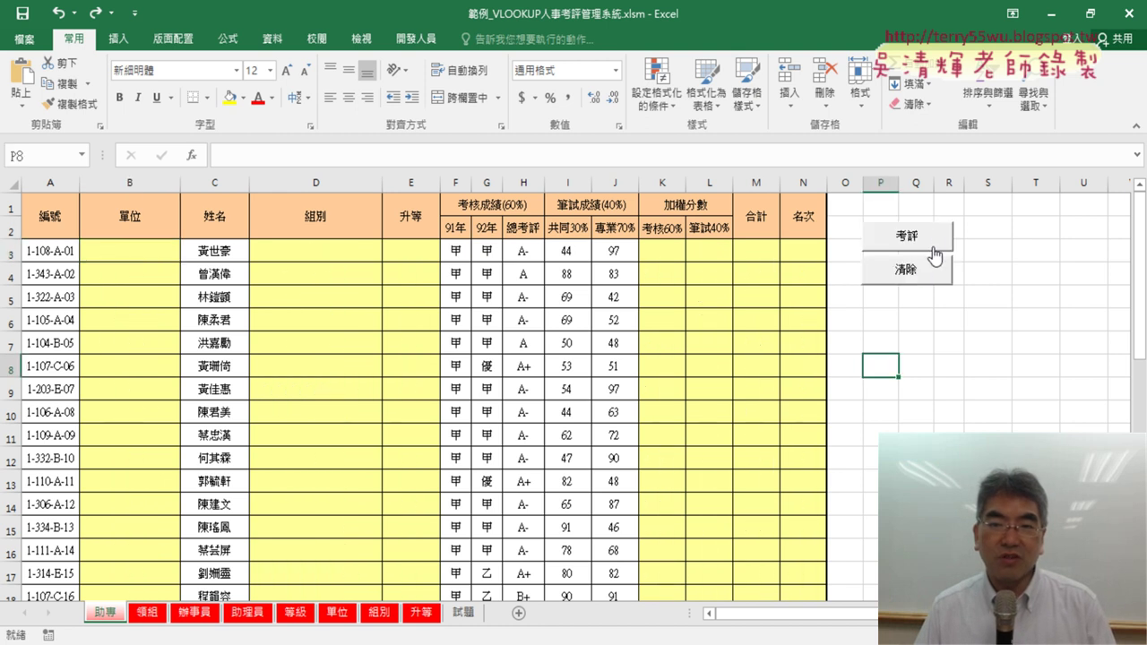
left_click(929, 236)
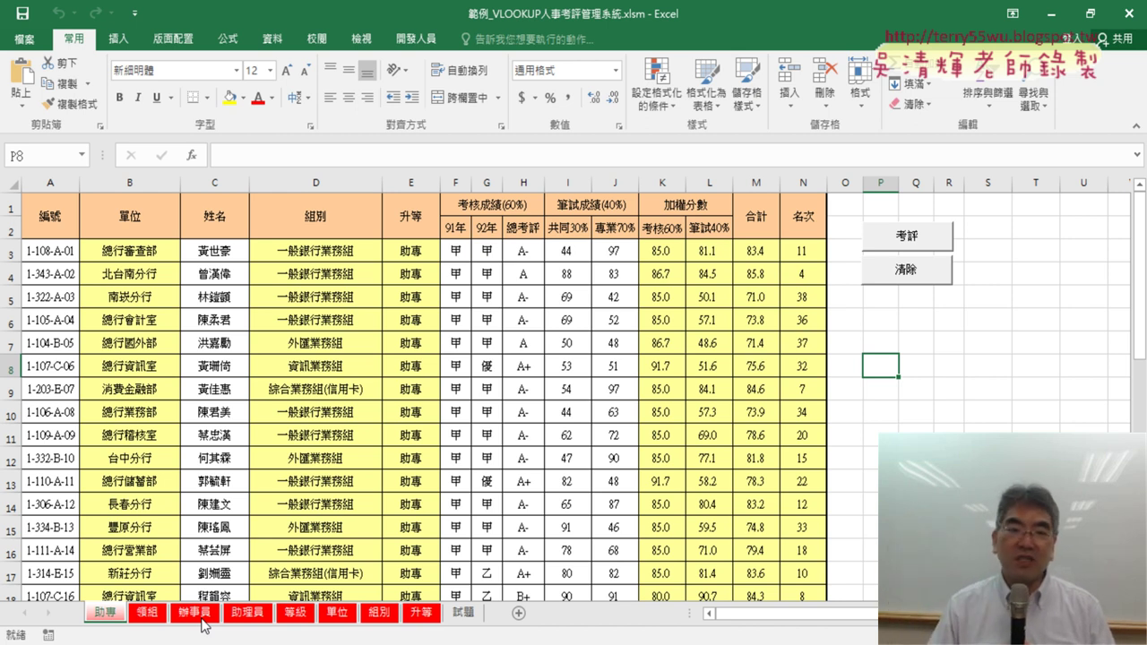
Step: Review the row-3 formulas in B3, C3, D3, E3 and K3, then show the 開發人員 tab
left_click(149, 252)
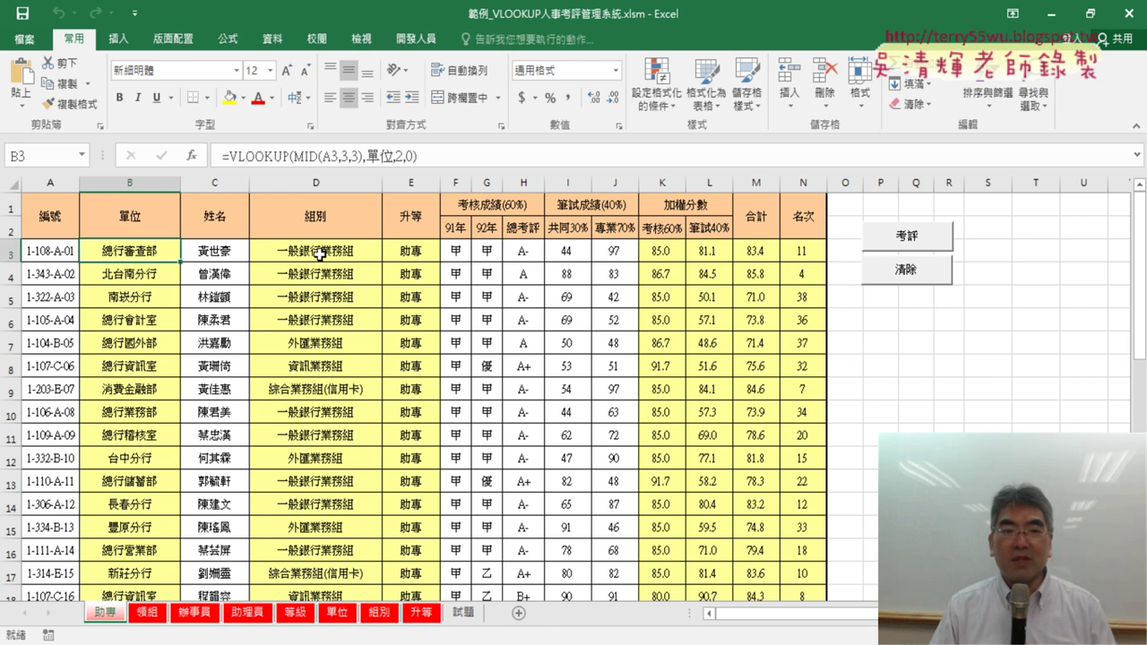
left_click(216, 252)
left_click(316, 252)
left_click(412, 251)
left_click(663, 251)
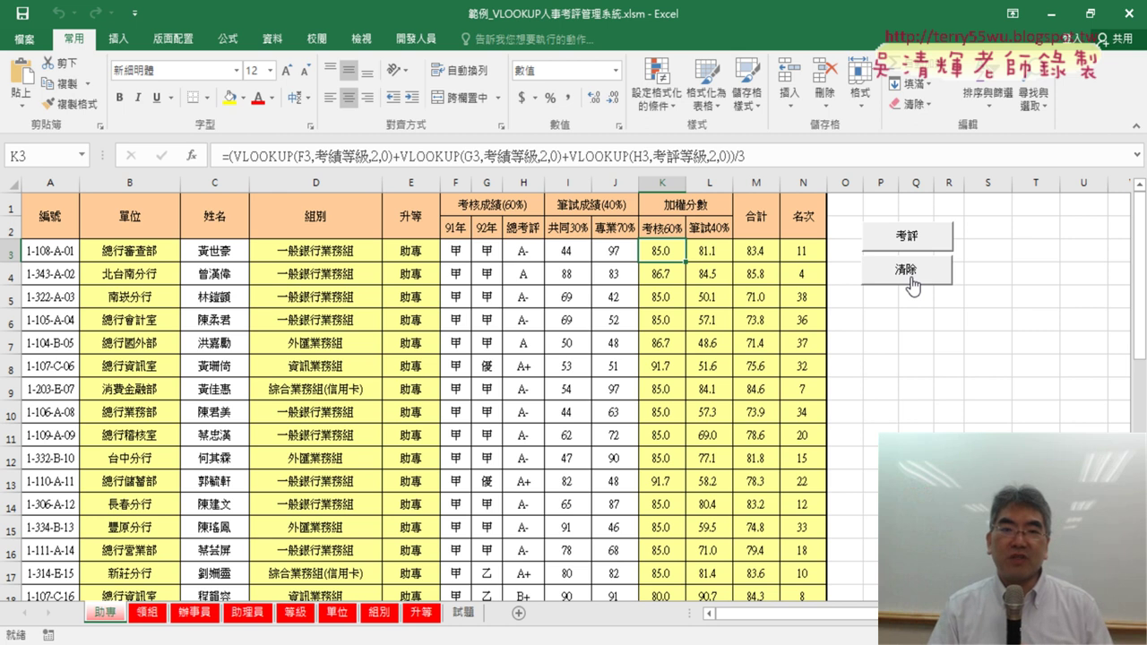
left_click(428, 43)
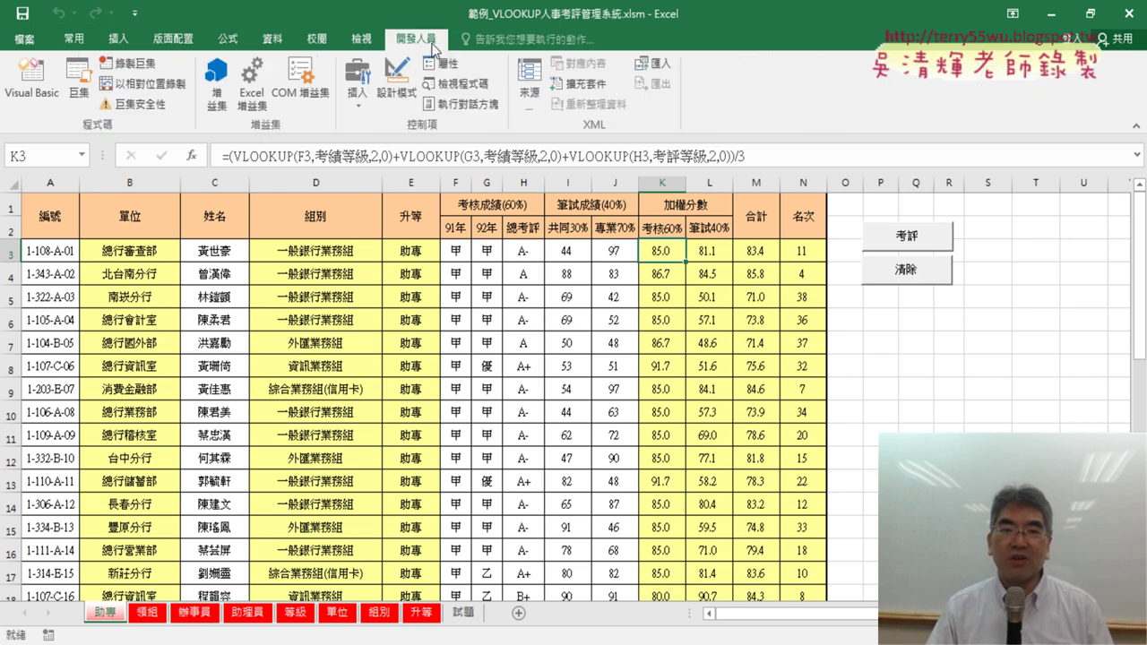
Step: In Sub 清除, delete the For s/Sheets(s).Select lines and the Range-clearing lines through Sheets(1).Select
left_click(42, 97)
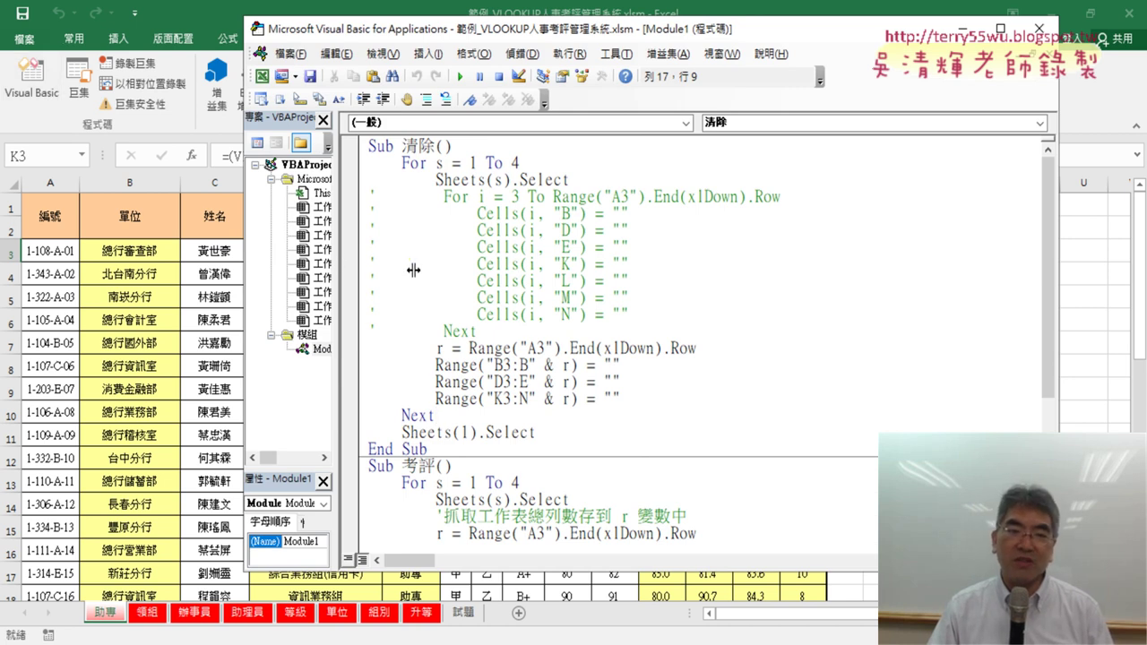
left_click_drag(337, 270, 413, 270)
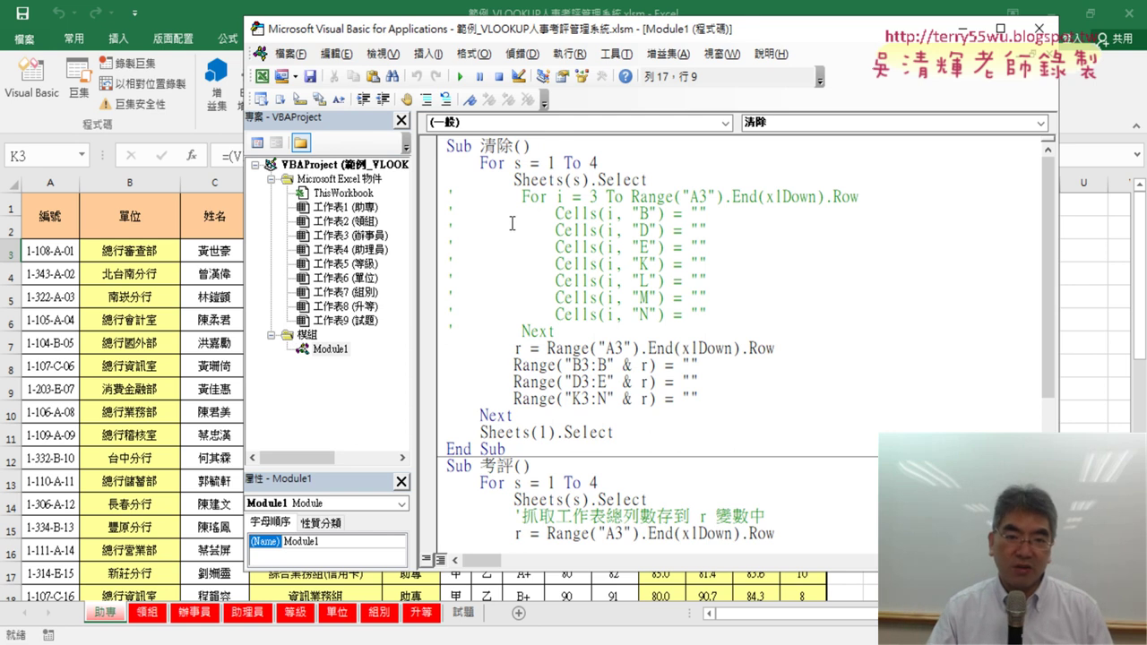
left_click_drag(647, 180, 431, 162)
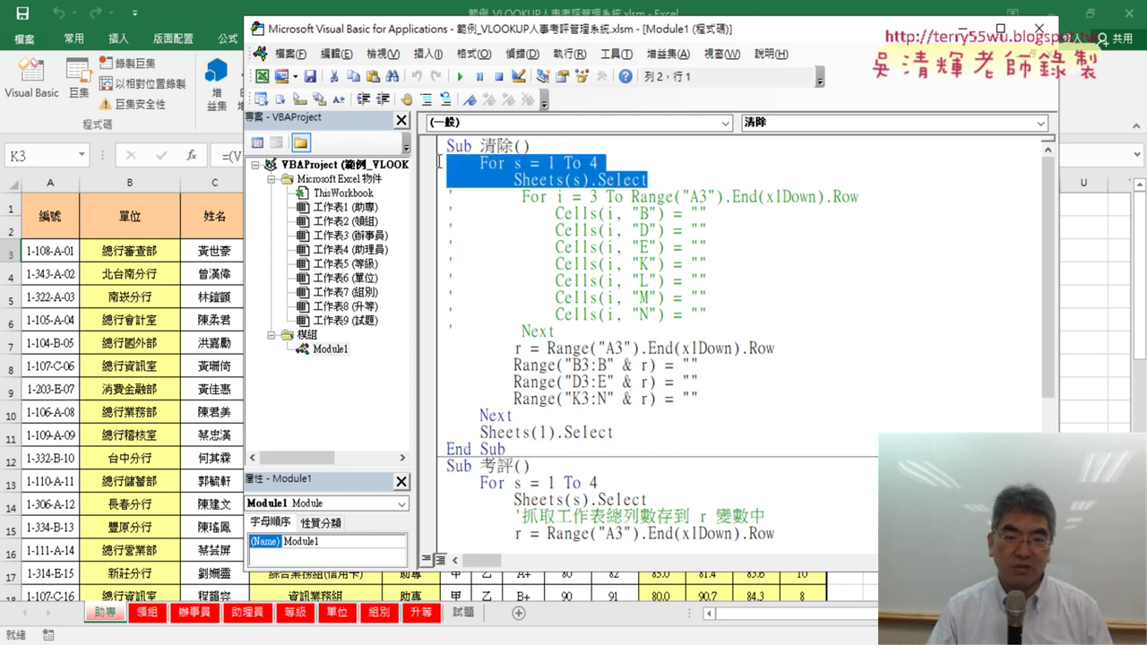
key("Delete")
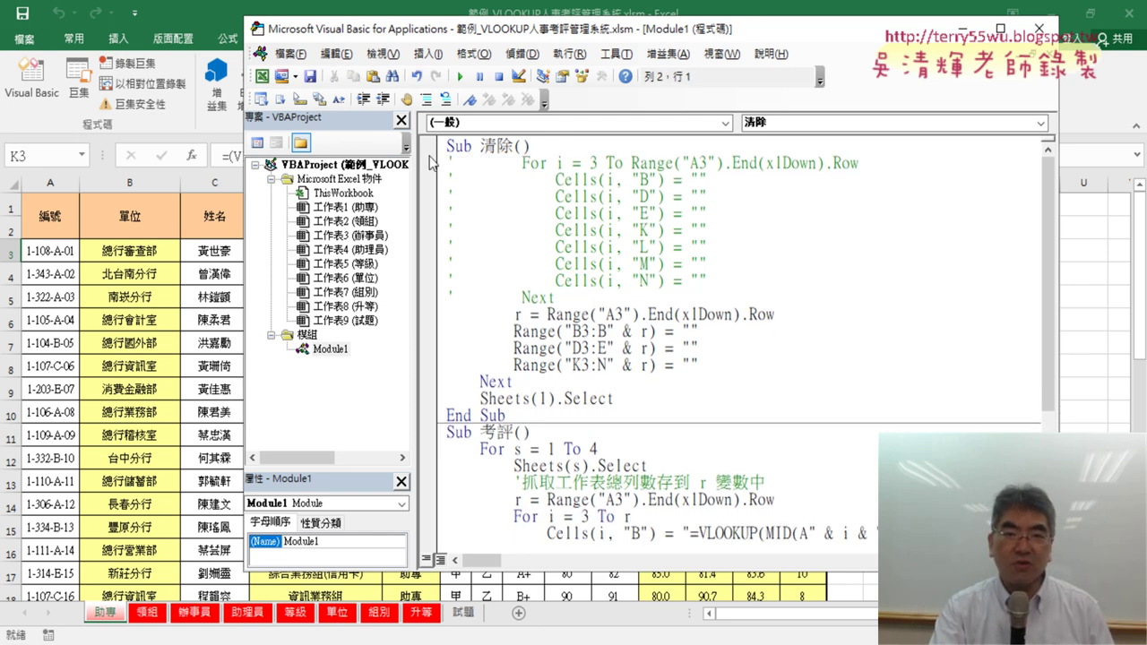
left_click_drag(633, 400, 437, 322)
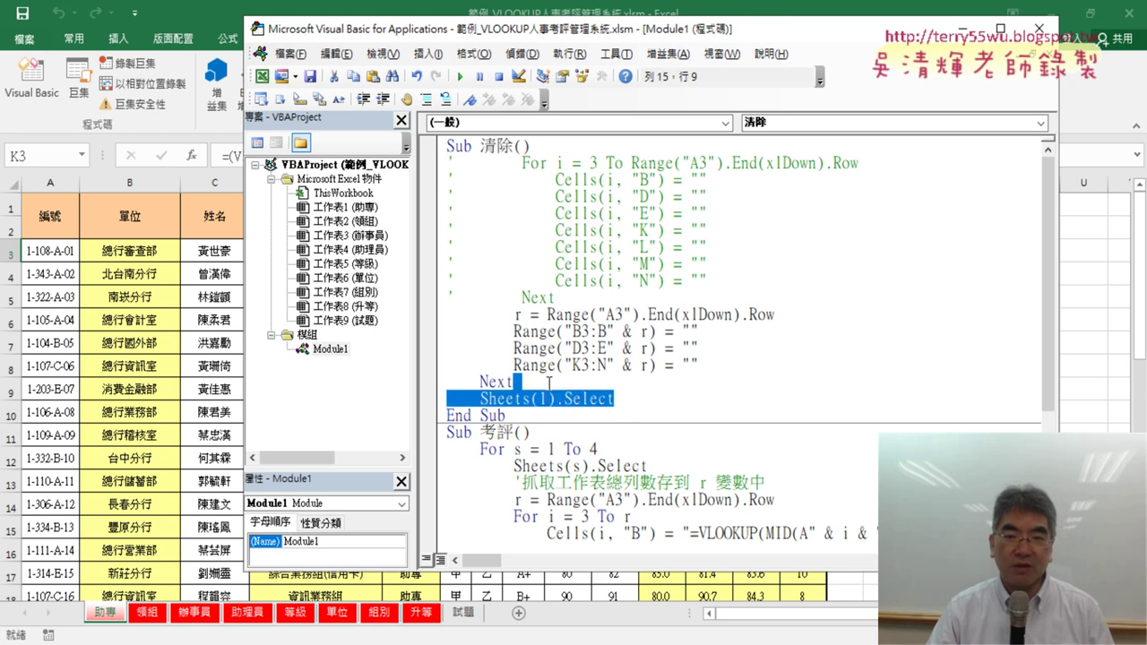
key("Delete")
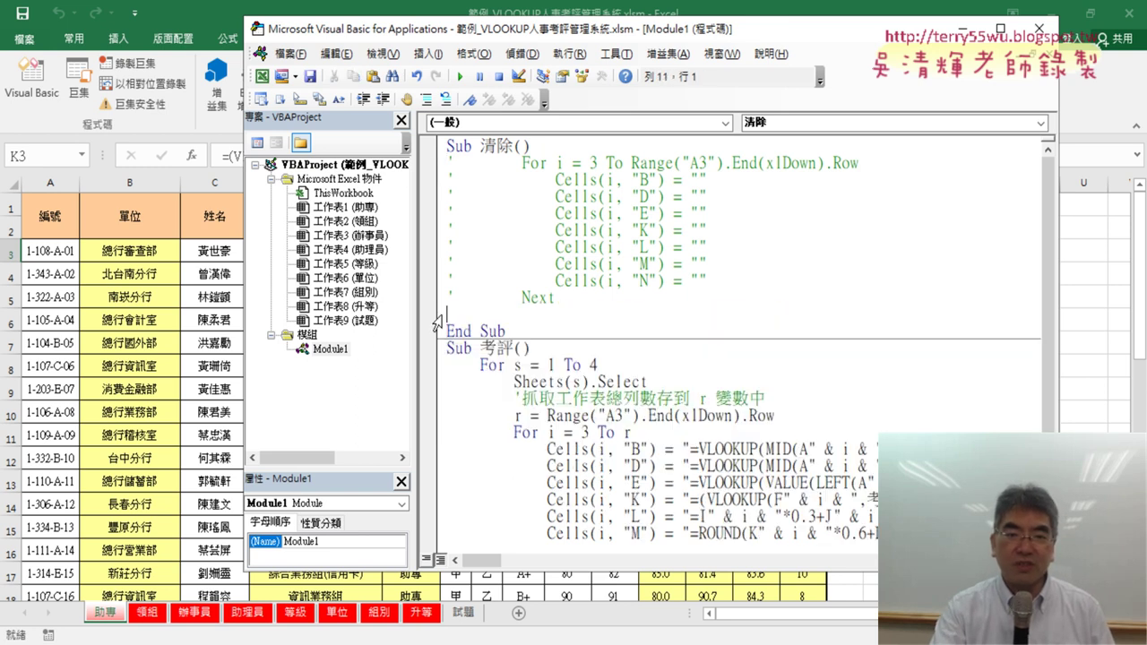
key("Delete")
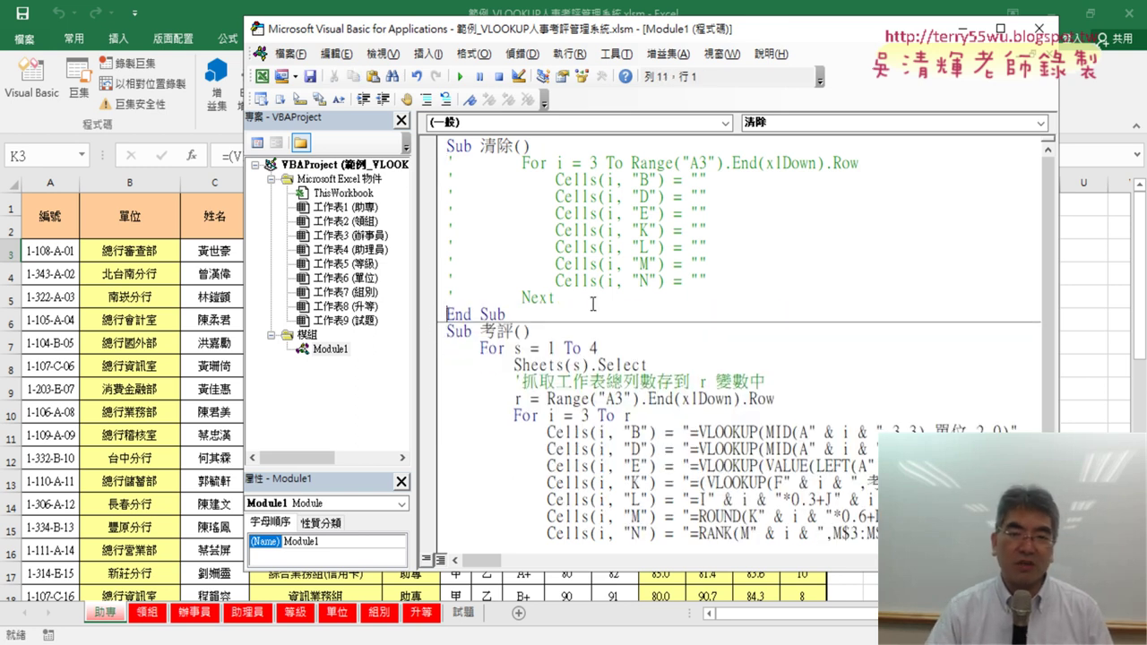
Step: Uncomment the For i … Next clearing loop and outdent it one level
left_click_drag(556, 298, 446, 163)
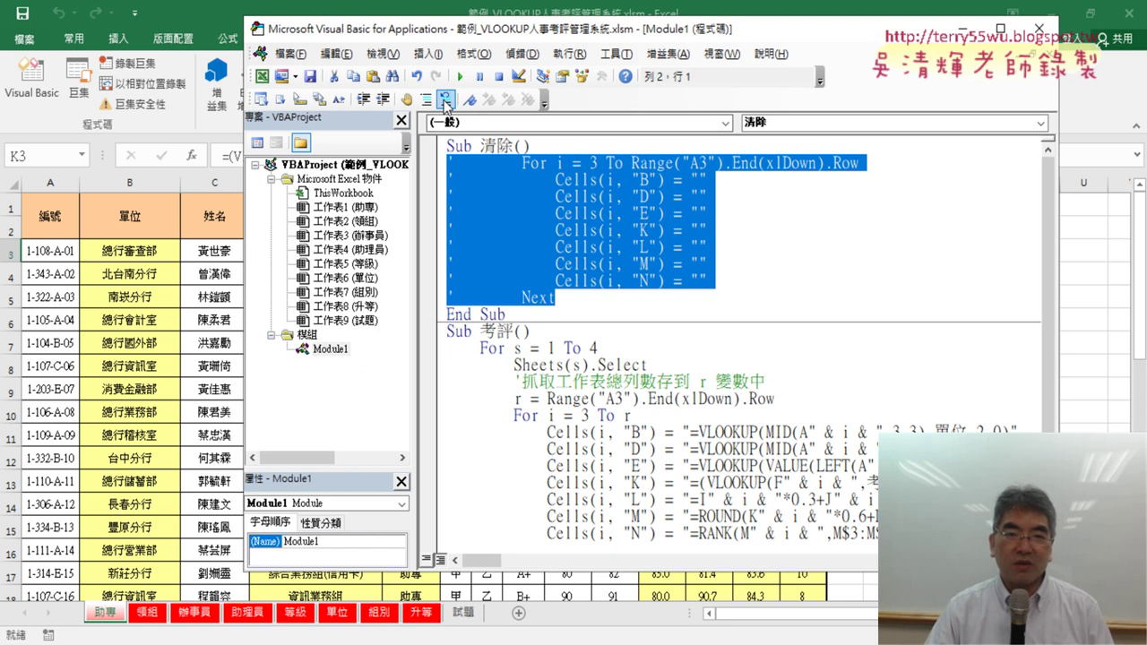
left_click(446, 101)
key("shift+Tab")
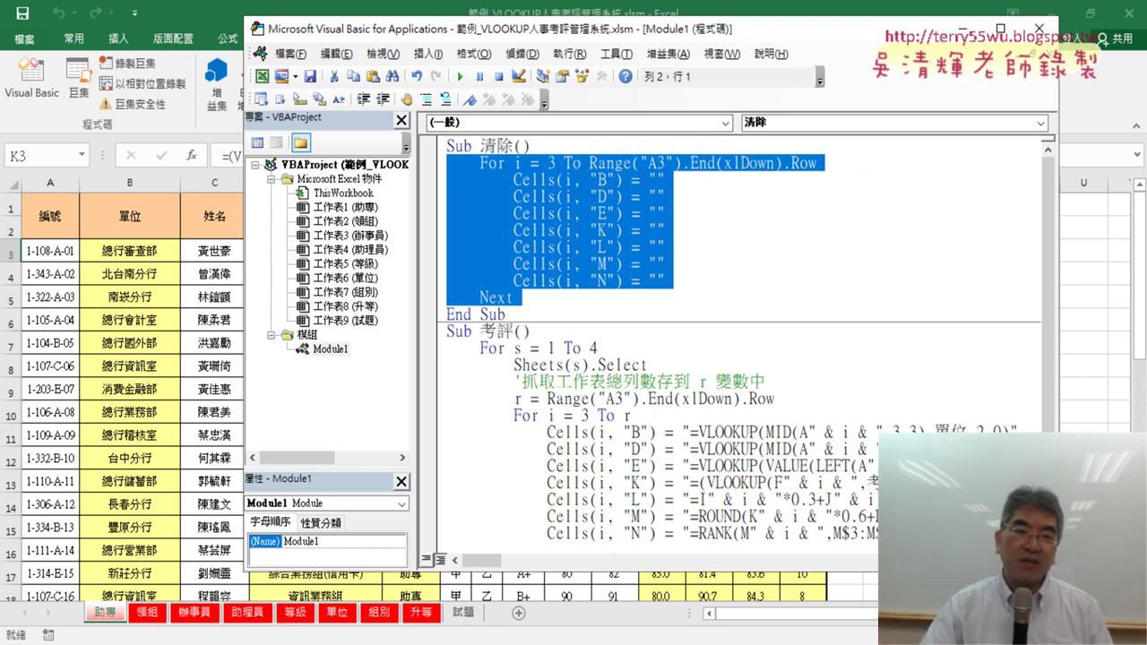
left_click_drag(475, 31, 593, 38)
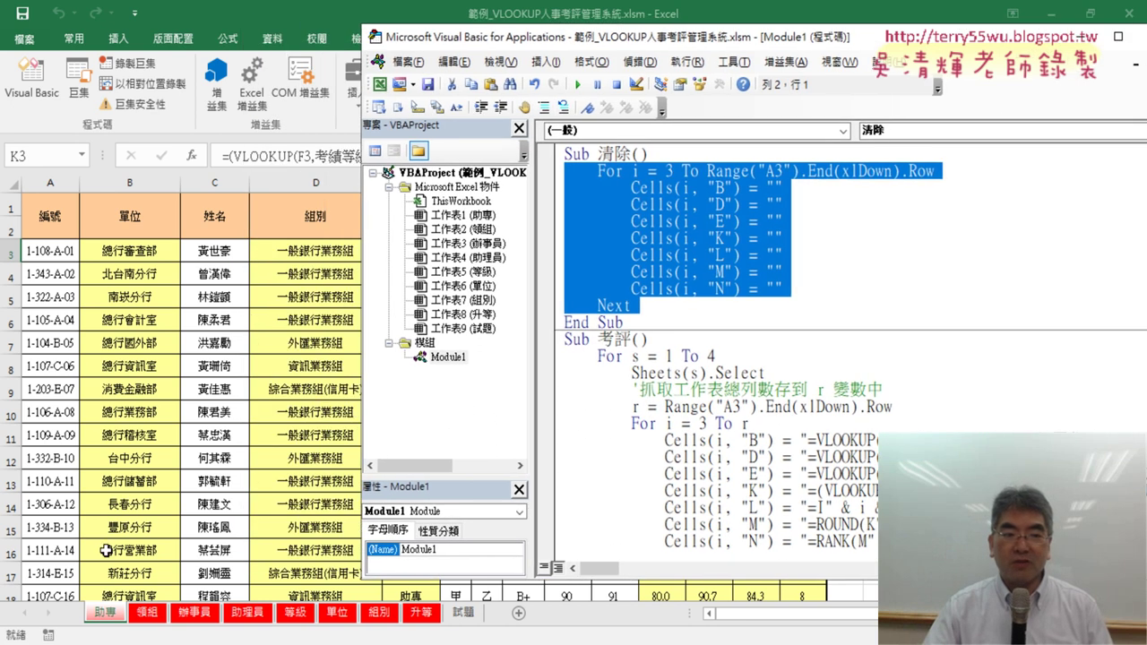
left_click(683, 222)
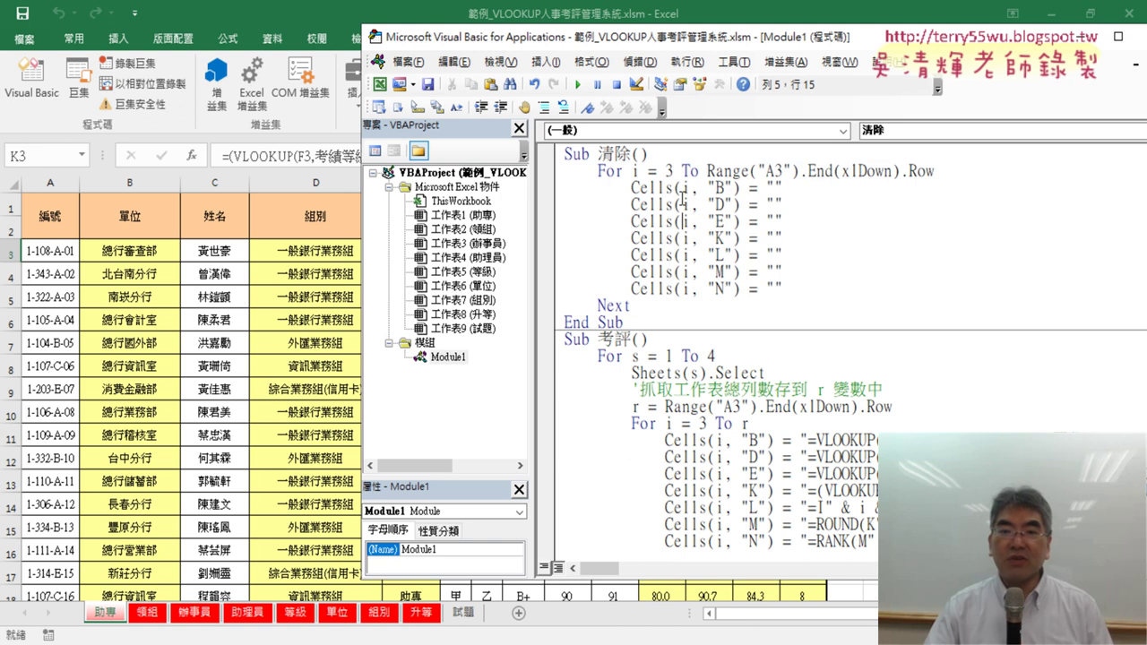
left_click_drag(637, 154, 598, 155)
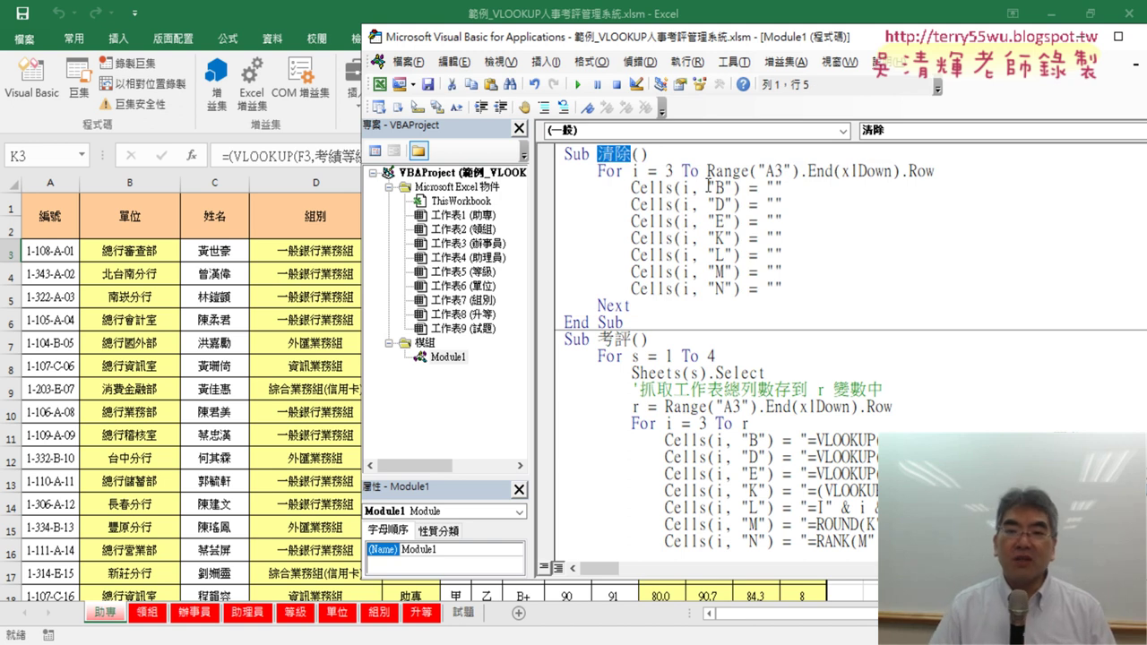
left_click_drag(633, 154, 647, 320)
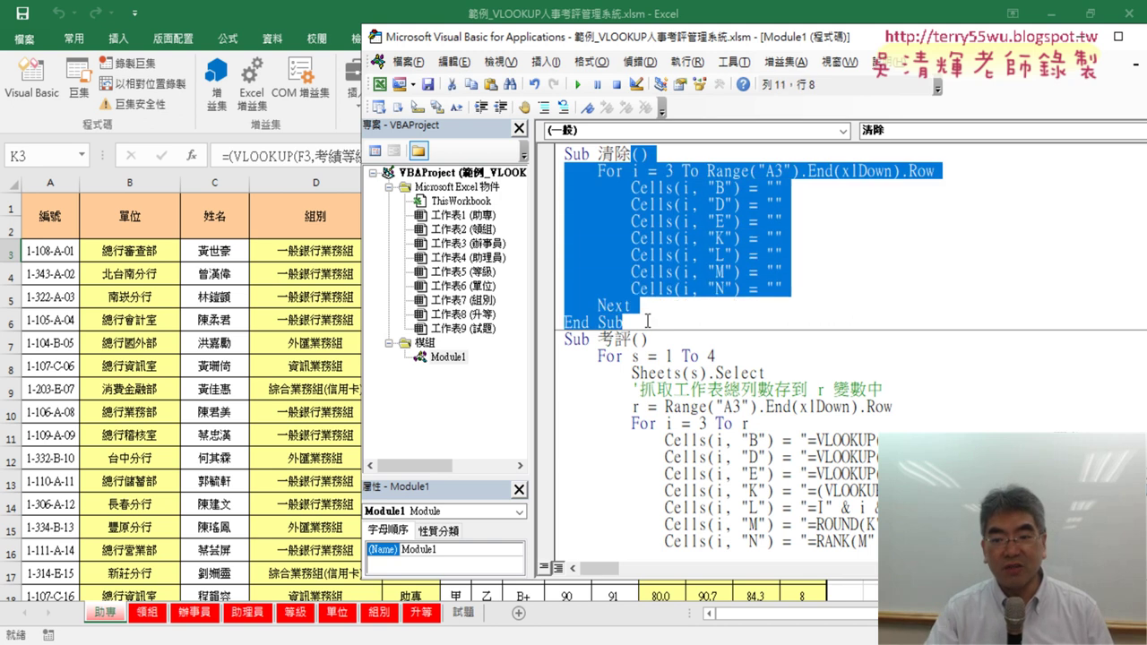
key("Delete")
key("Return")
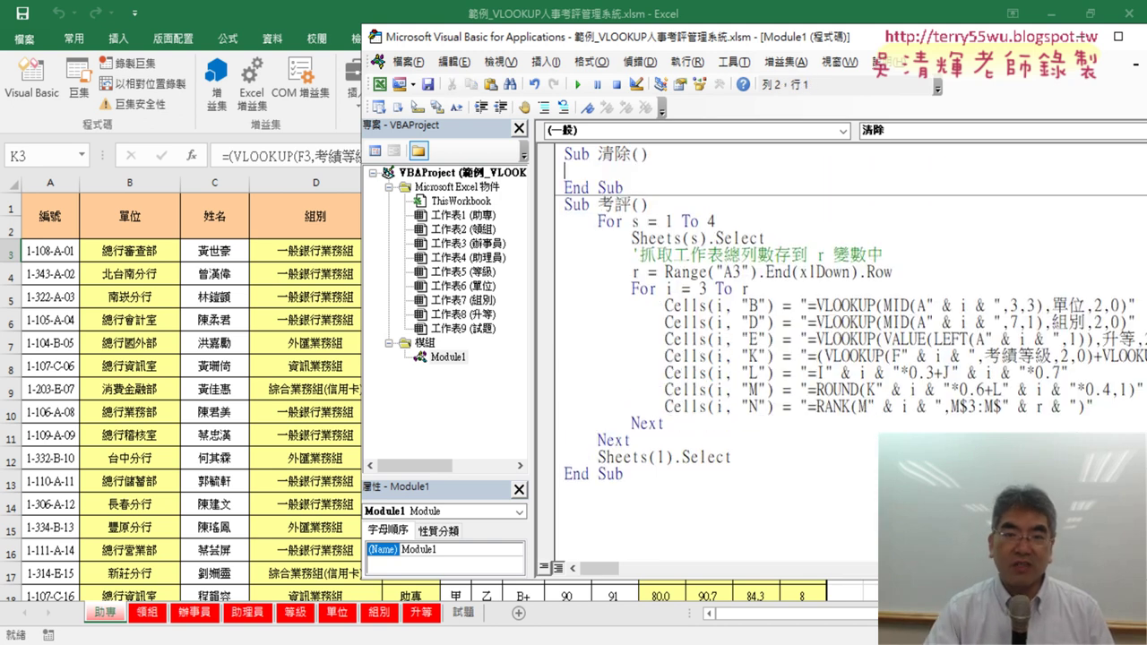
key("ctrl+z")
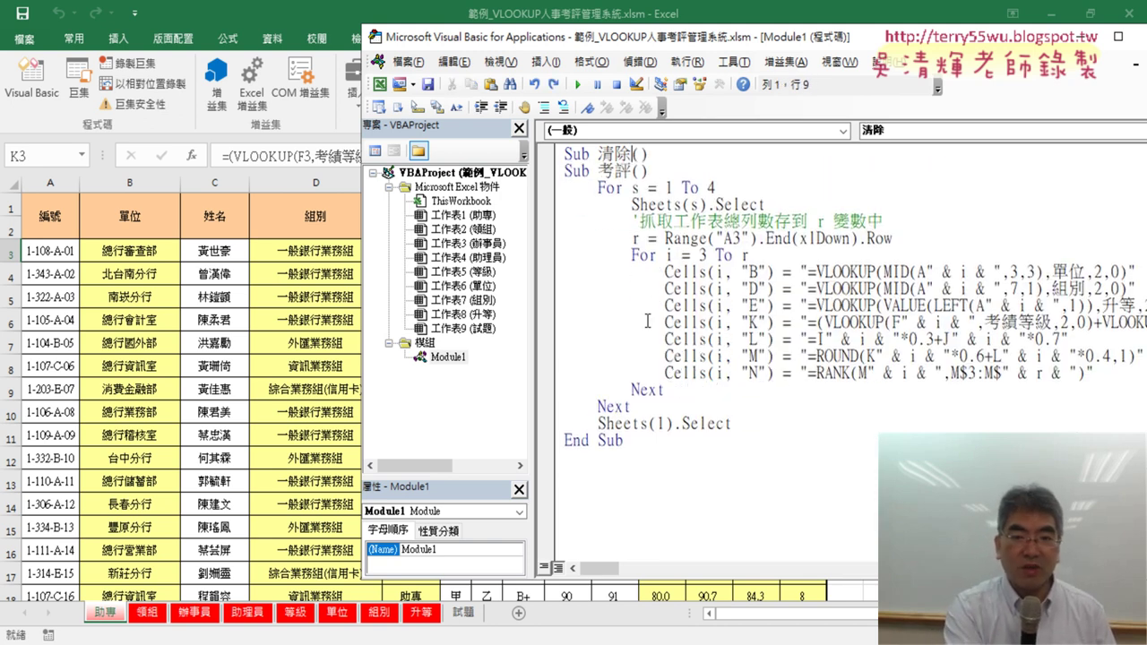
key("ctrl+z")
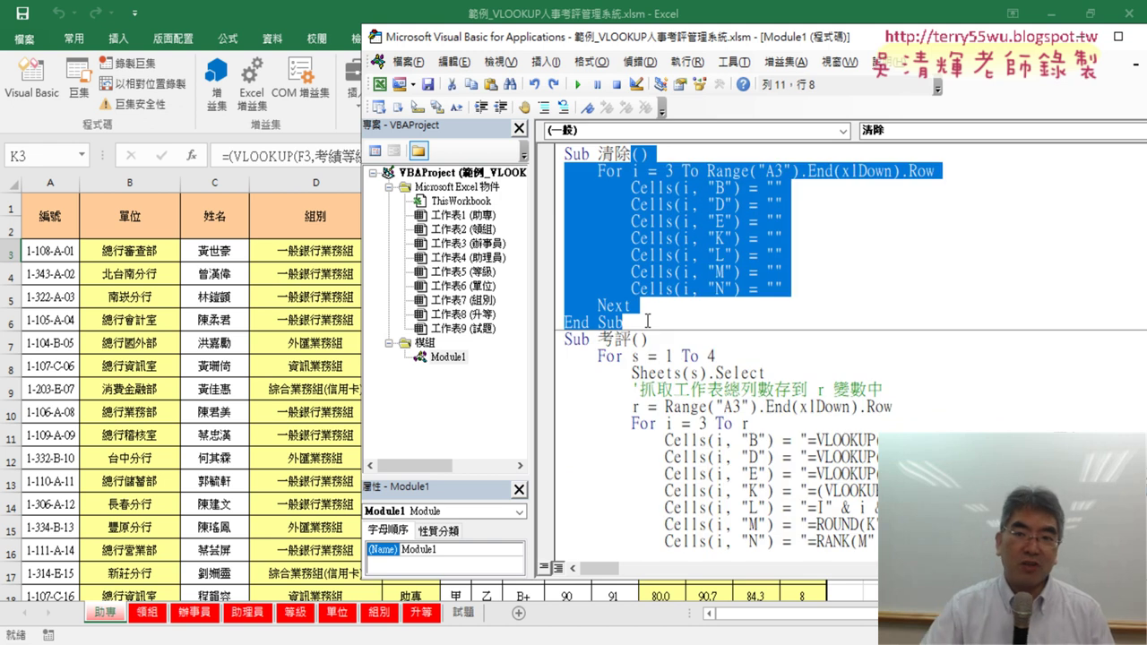
left_click(668, 171)
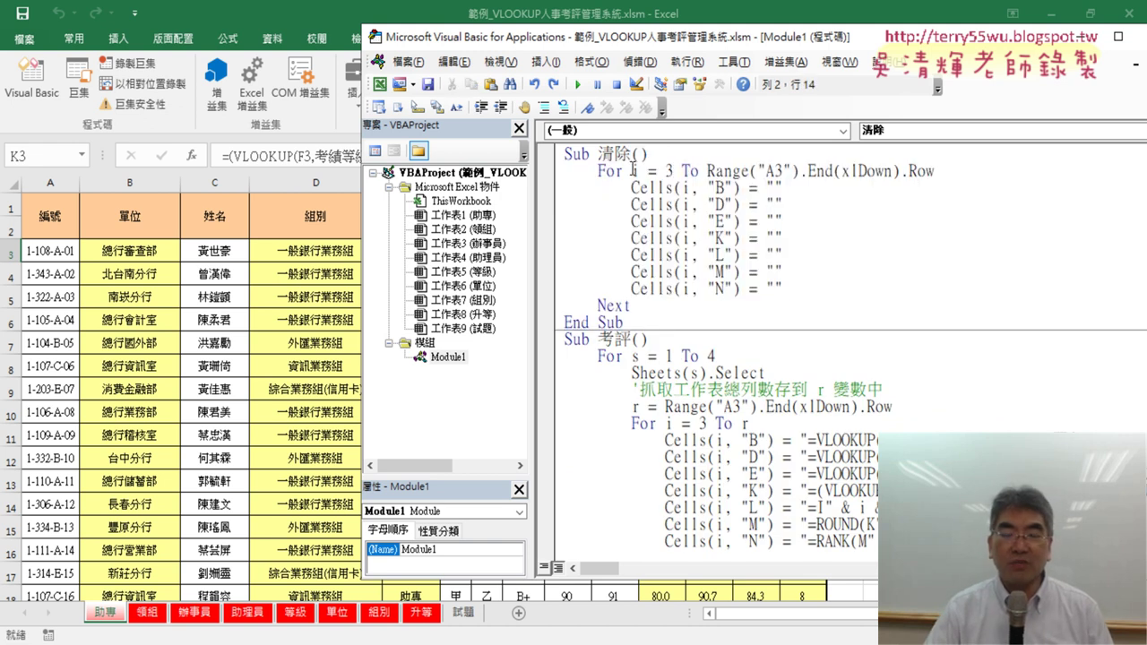
left_click_drag(633, 170, 672, 170)
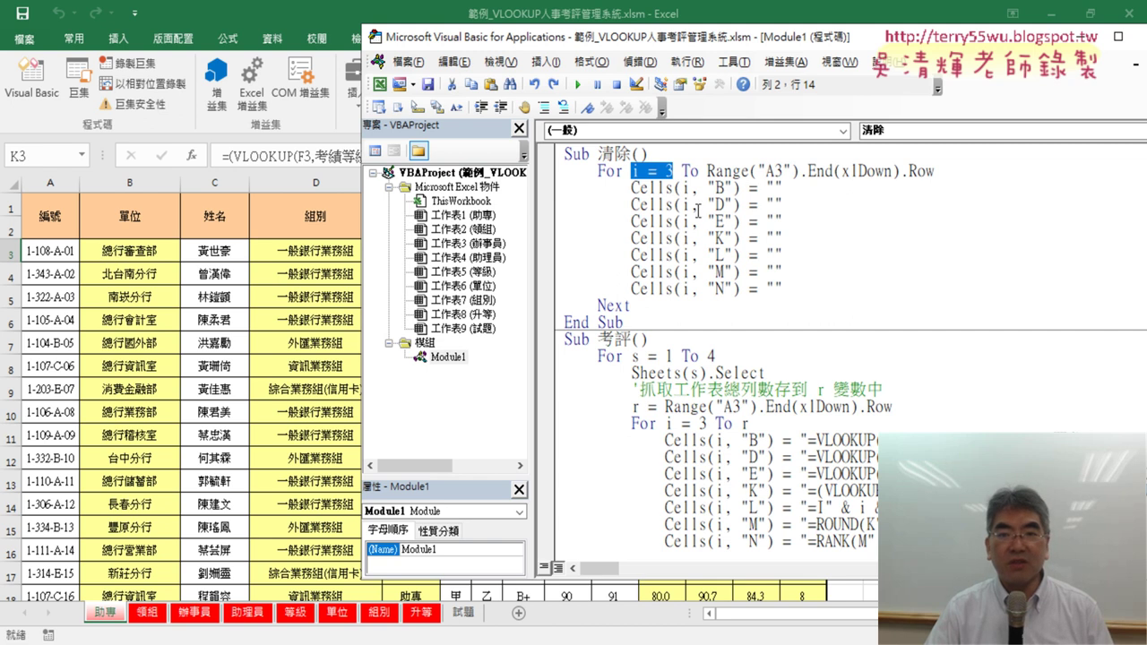
left_click_drag(706, 170, 973, 171)
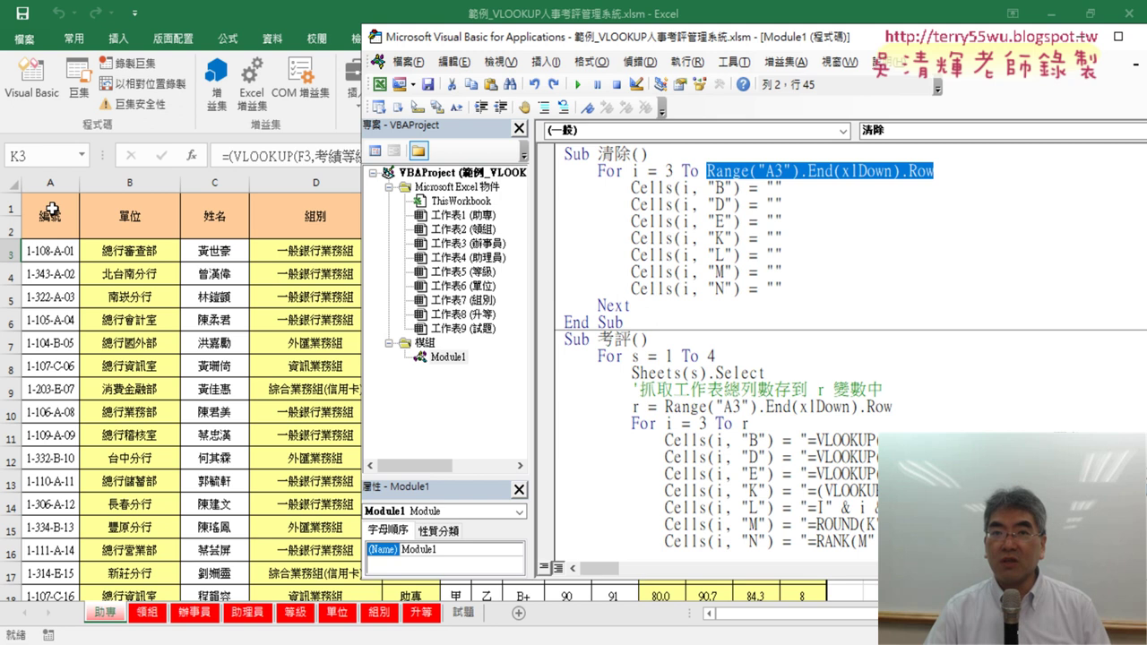
Step: Back on the 助專 sheet, check the data range from A3 to the last row with Ctrl+Down/Up
left_click(49, 215)
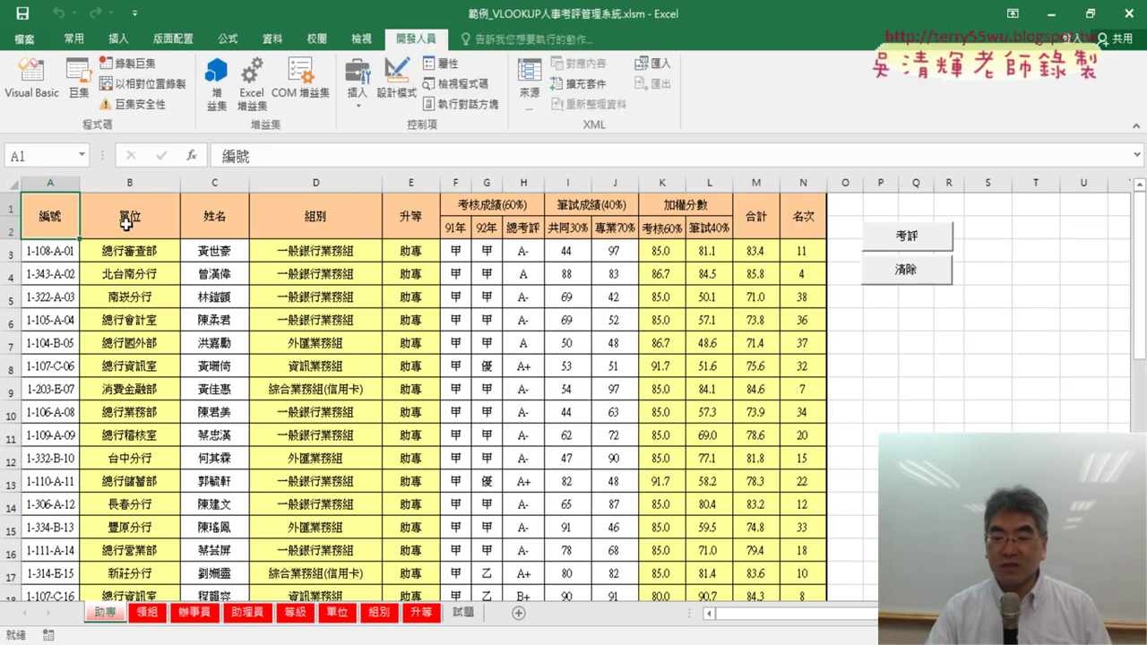
key("Down")
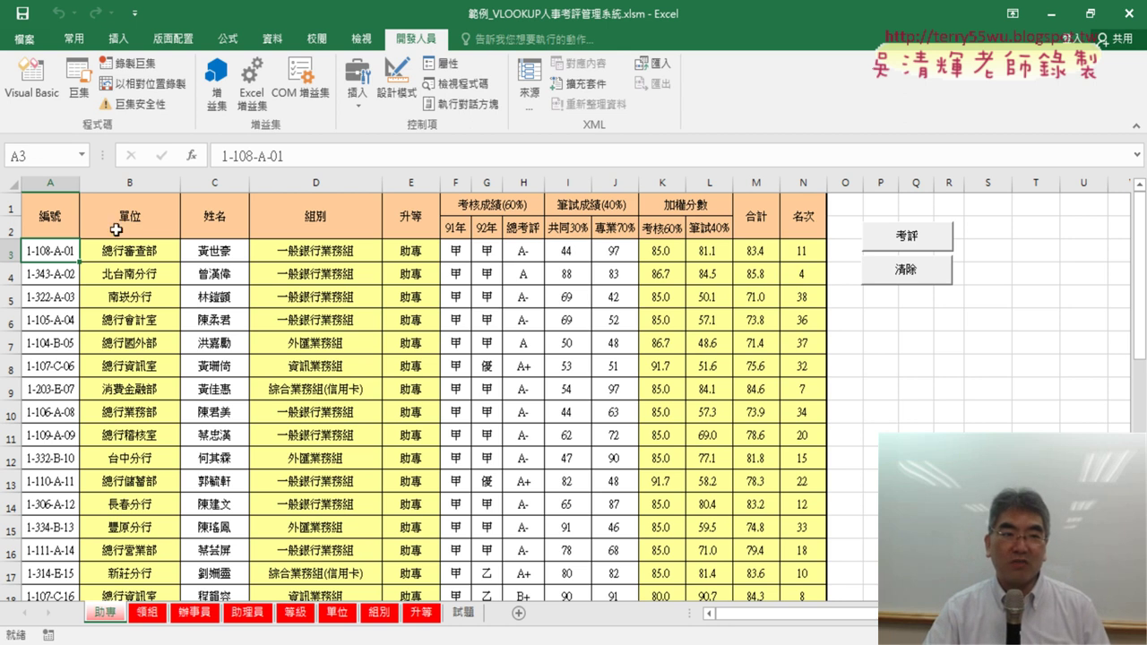
left_click(32, 77)
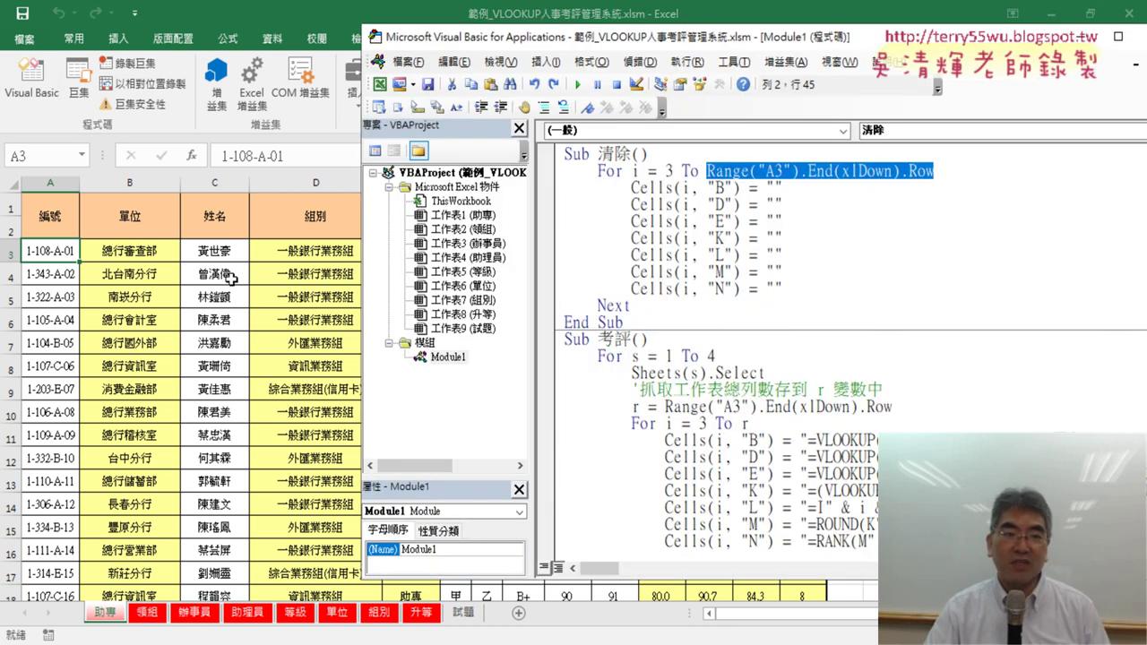
left_click(45, 251)
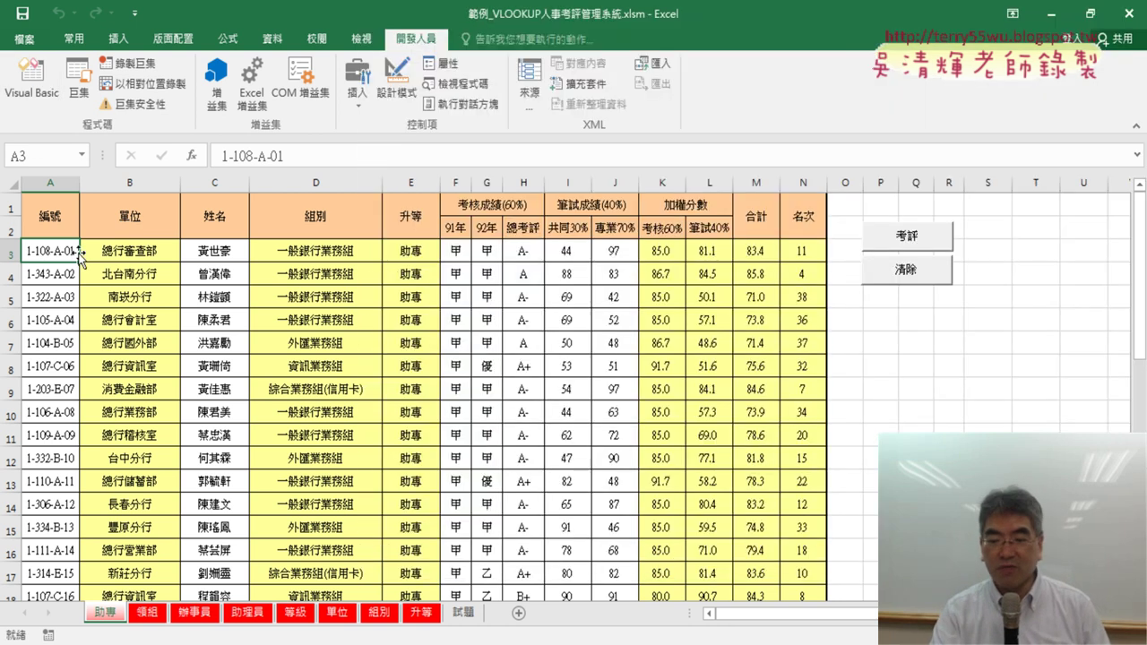
key("ctrl+Down")
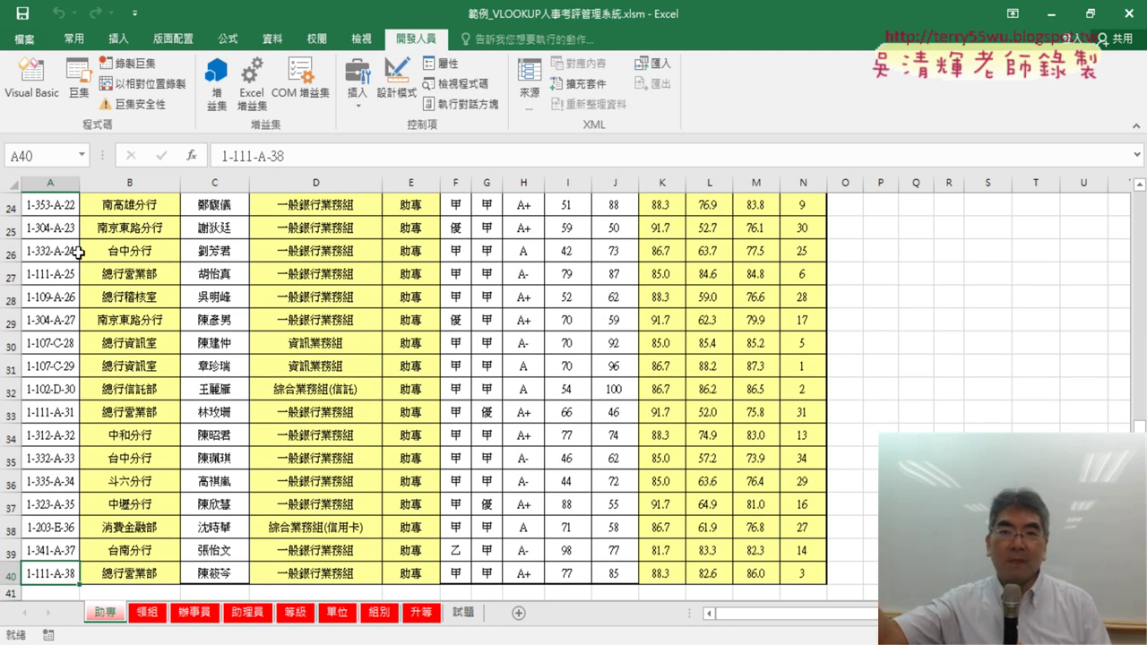
key("ctrl+Up")
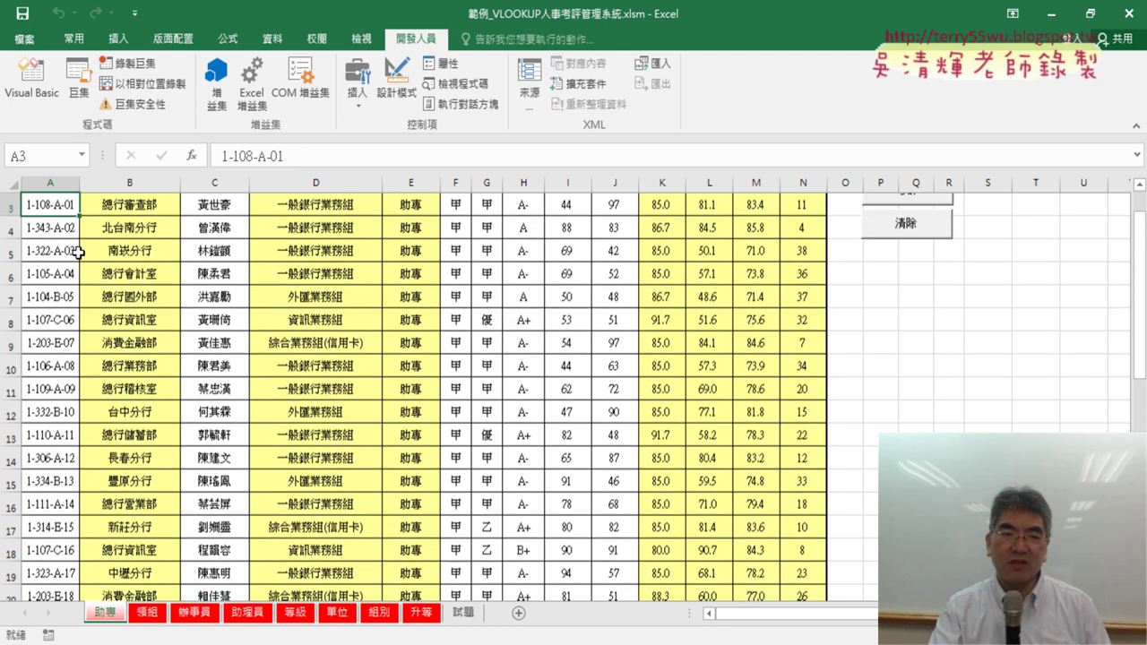
key("ctrl+Up")
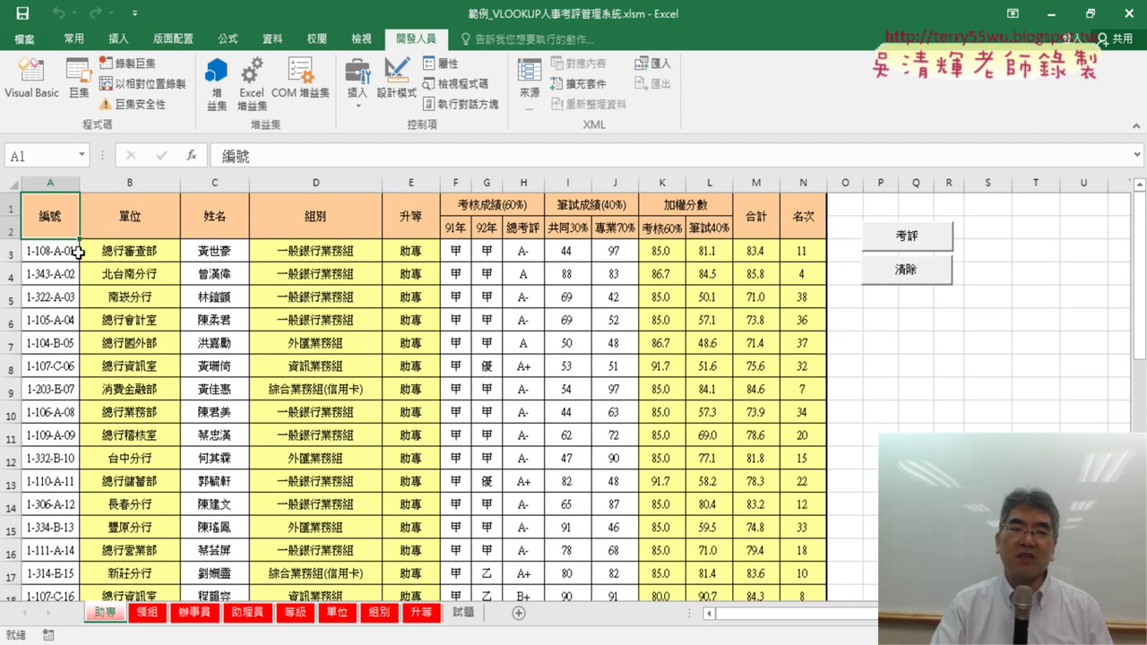
Step: Confirm the data ends at row 40 by jumping down from A3, then reopen the VBA editor
left_click(49, 101)
left_click(57, 220)
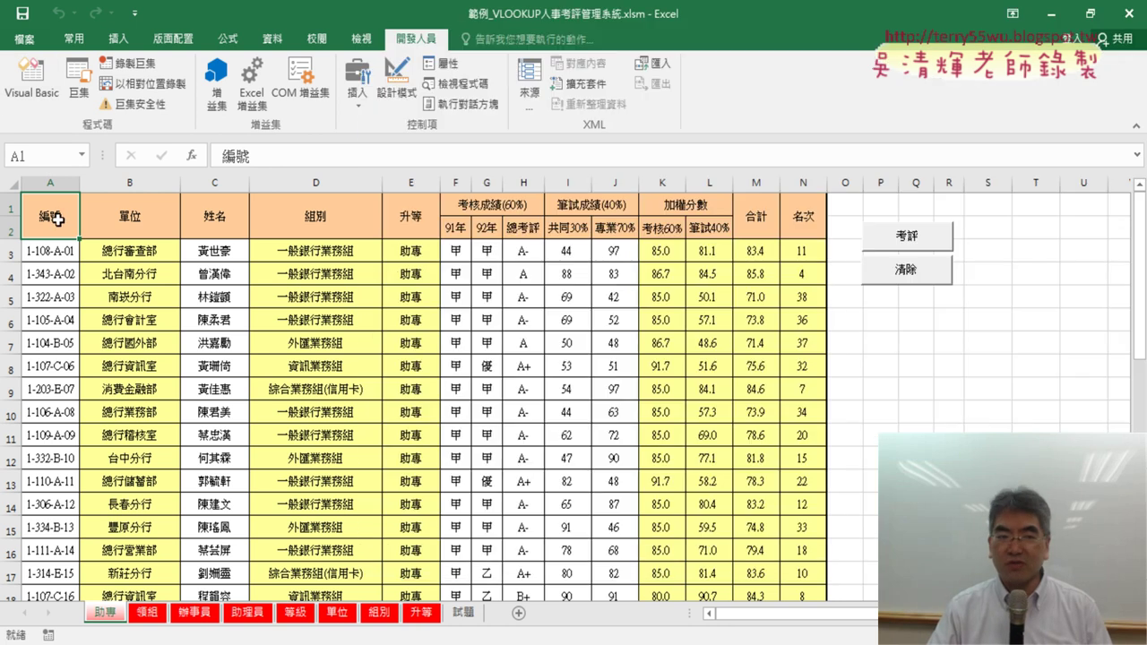
key("Down")
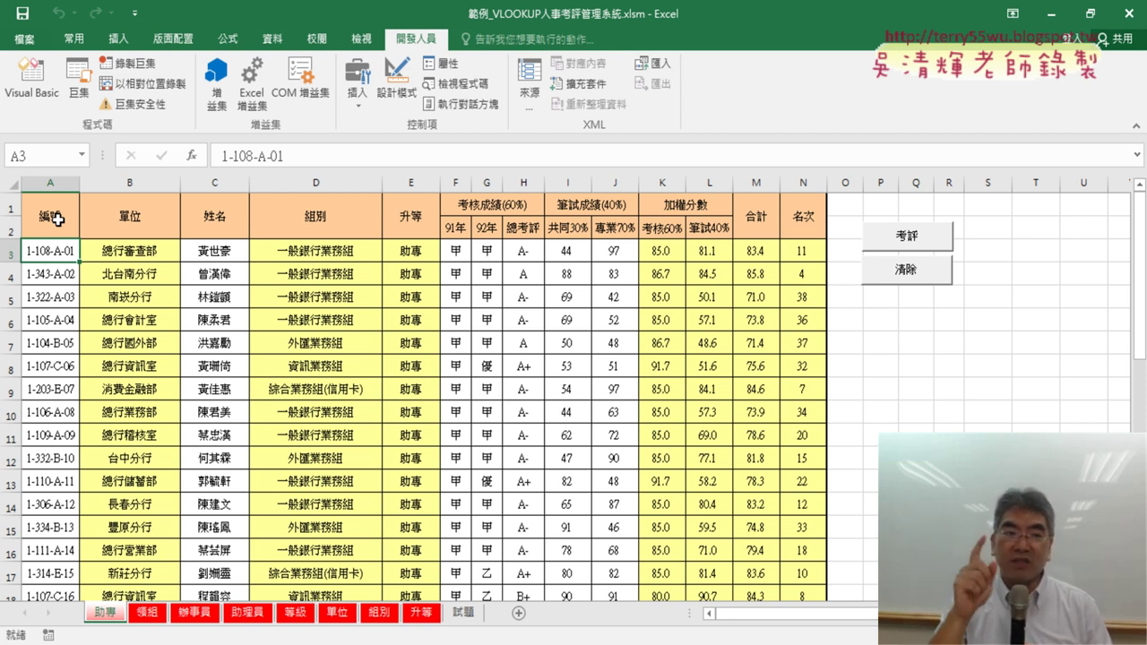
key("ctrl+Down")
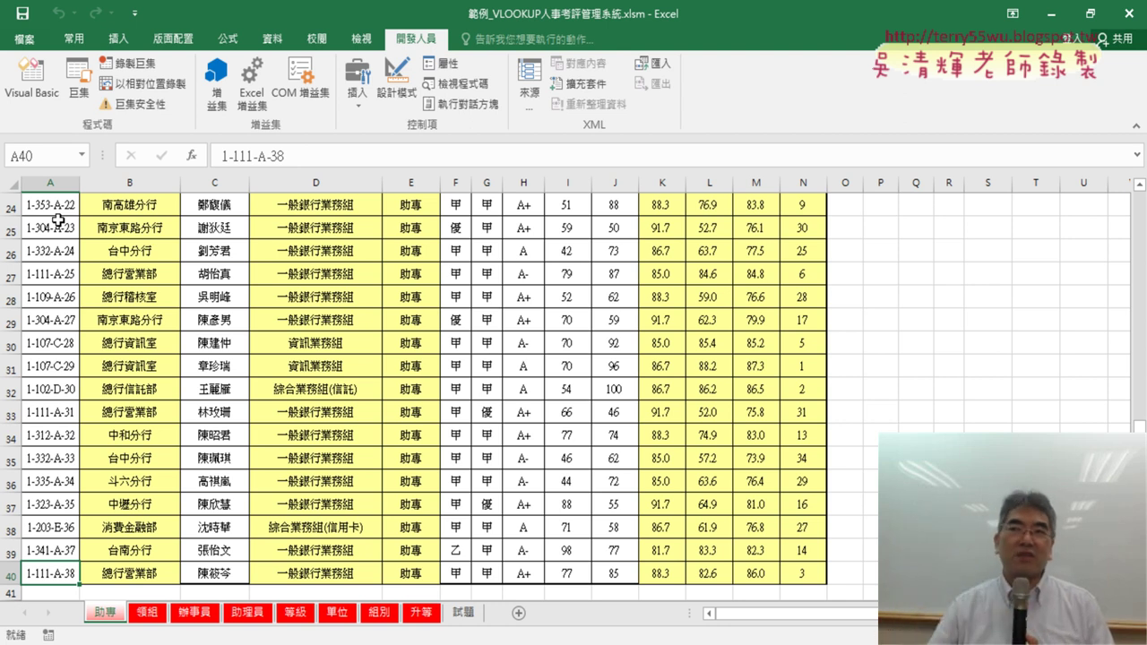
left_click(31, 77)
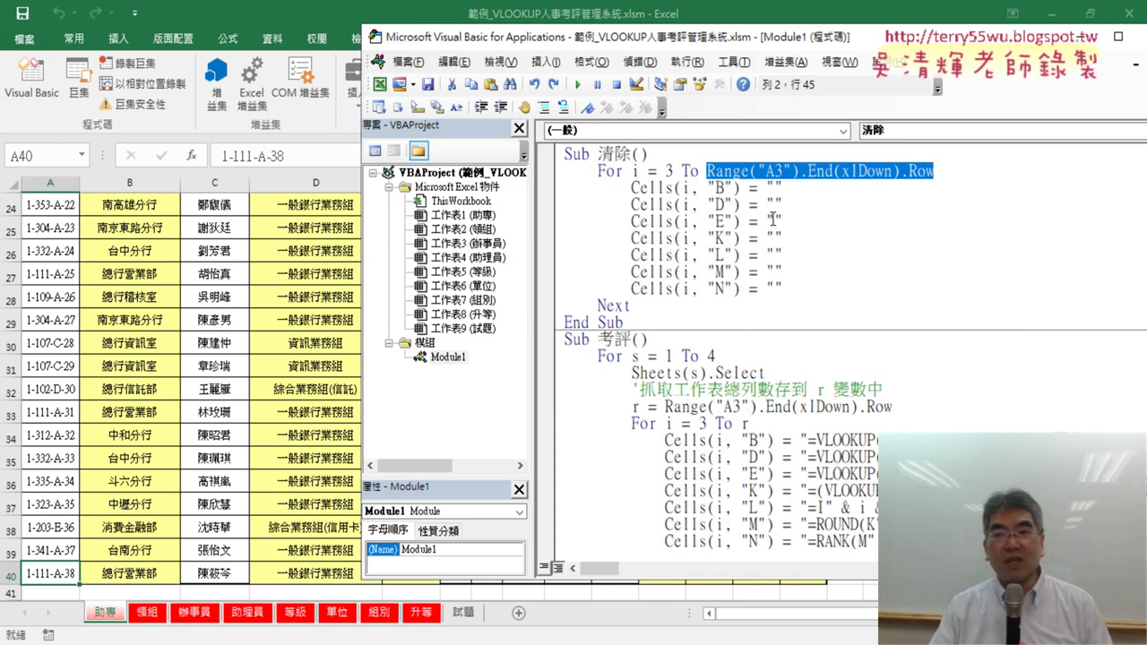
left_click(826, 171)
left_click_drag(800, 171, 901, 171)
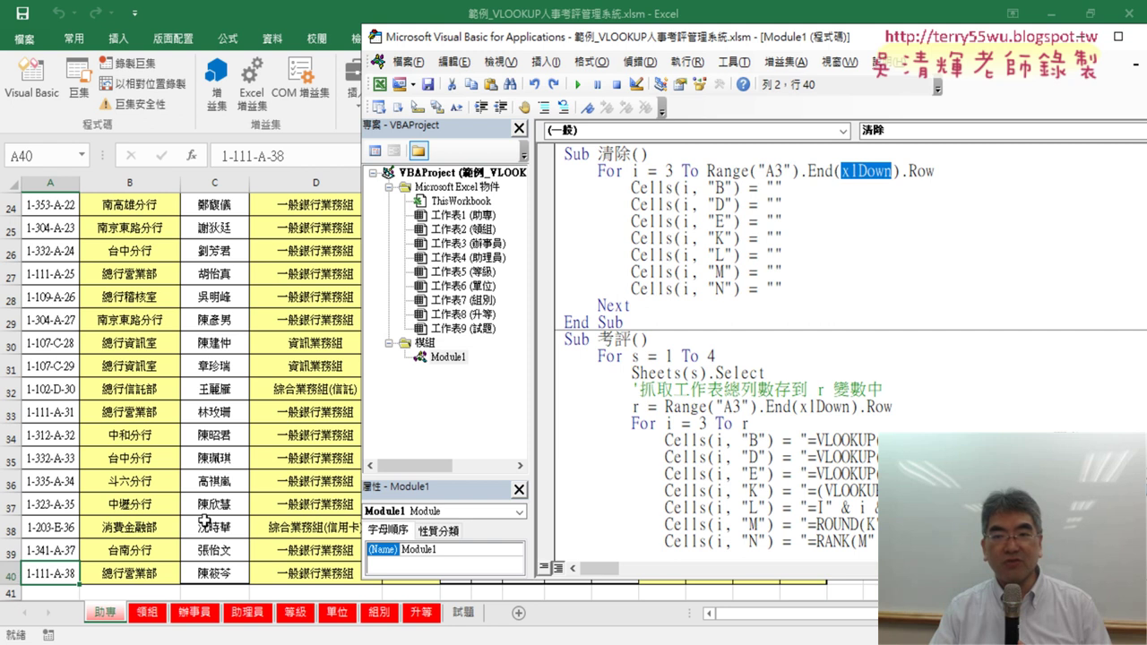
left_click_drag(934, 172, 901, 171)
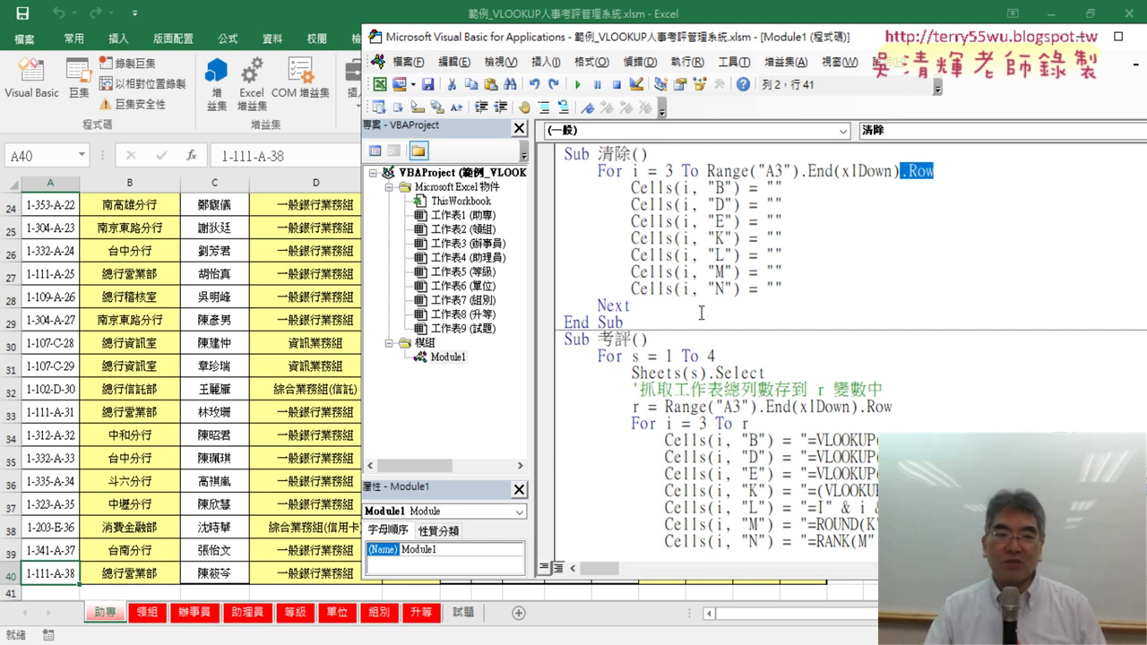
left_click(49, 571)
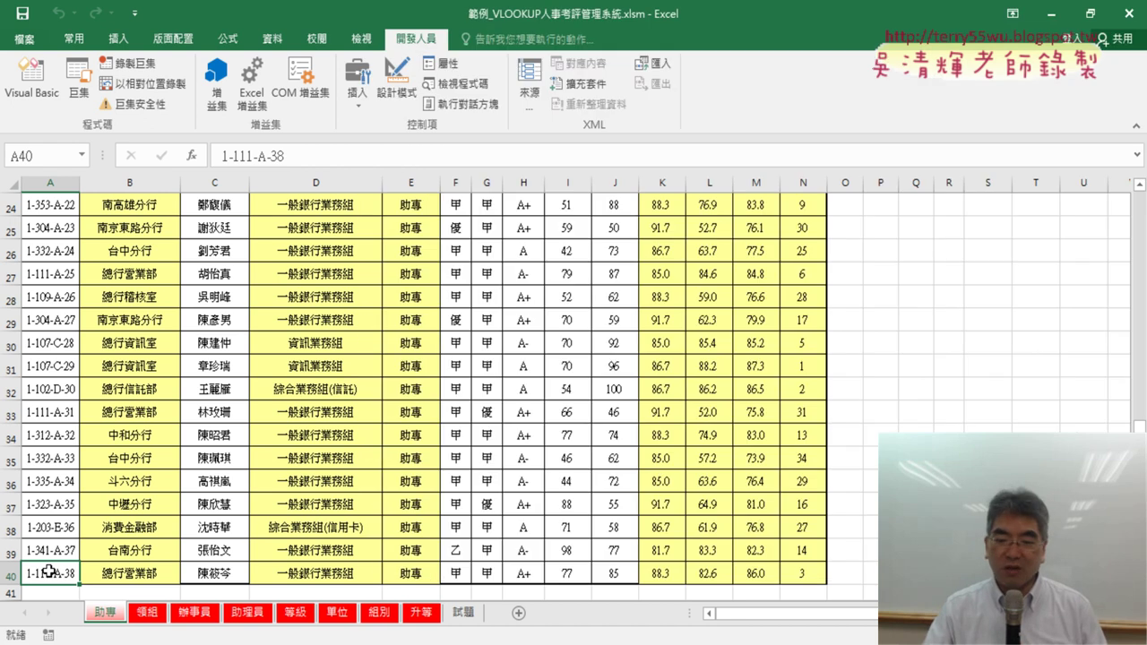
key("ctrl+Home")
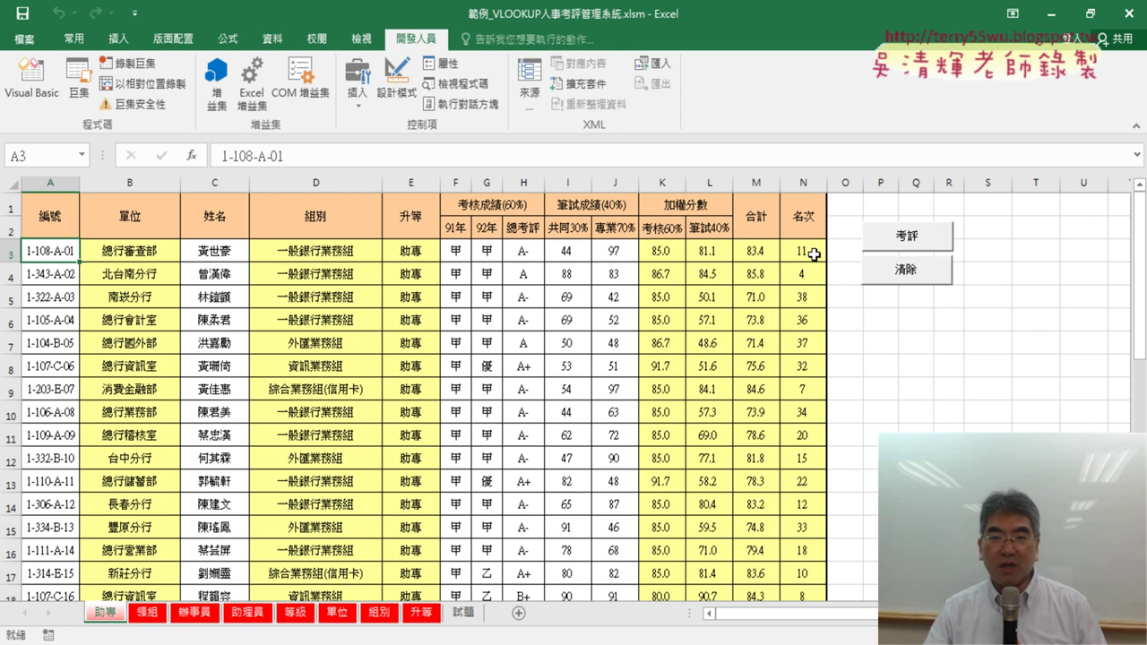
left_click(32, 76)
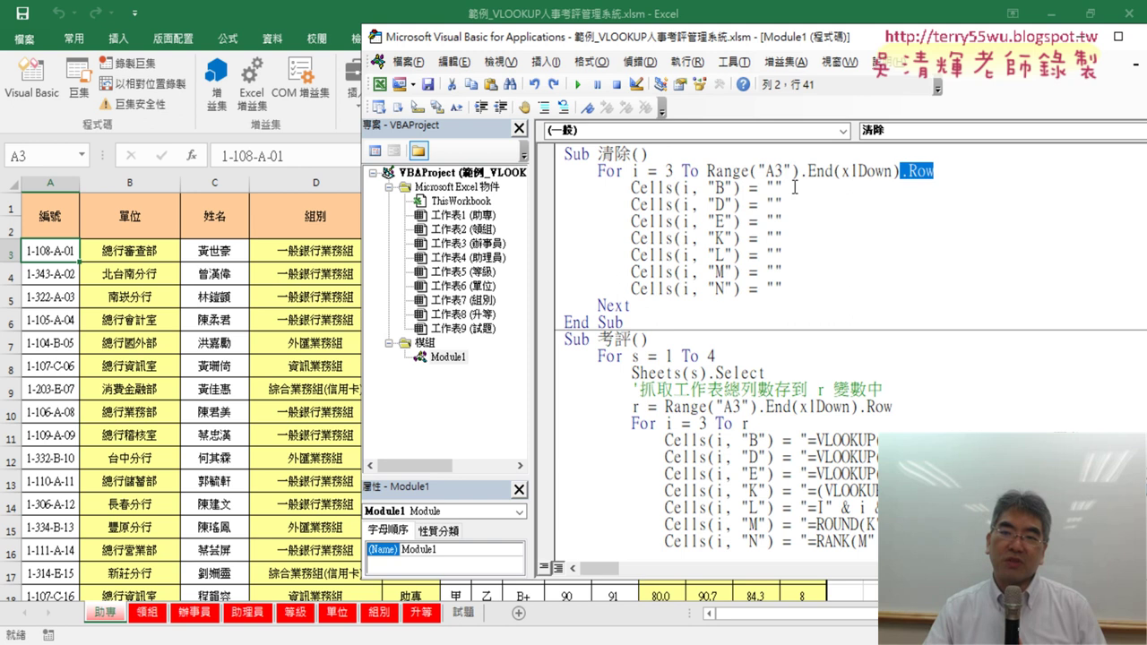
left_click_drag(794, 187, 633, 190)
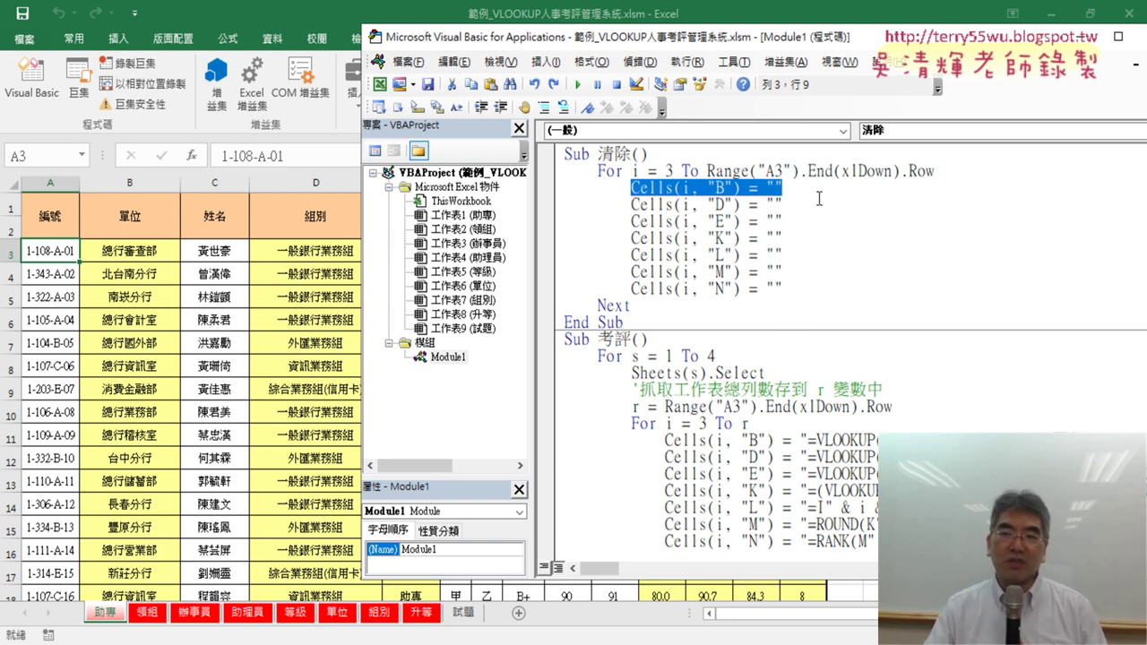
left_click(776, 190)
key("shift+Left")
key("shift+Left")
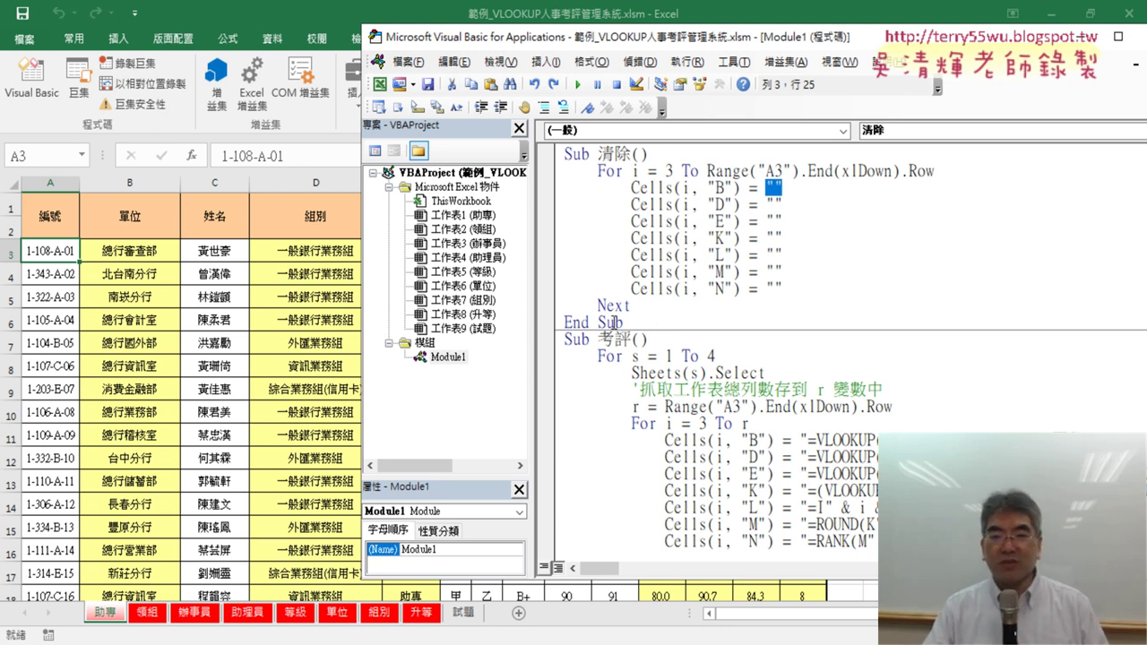
left_click_drag(624, 323, 543, 160)
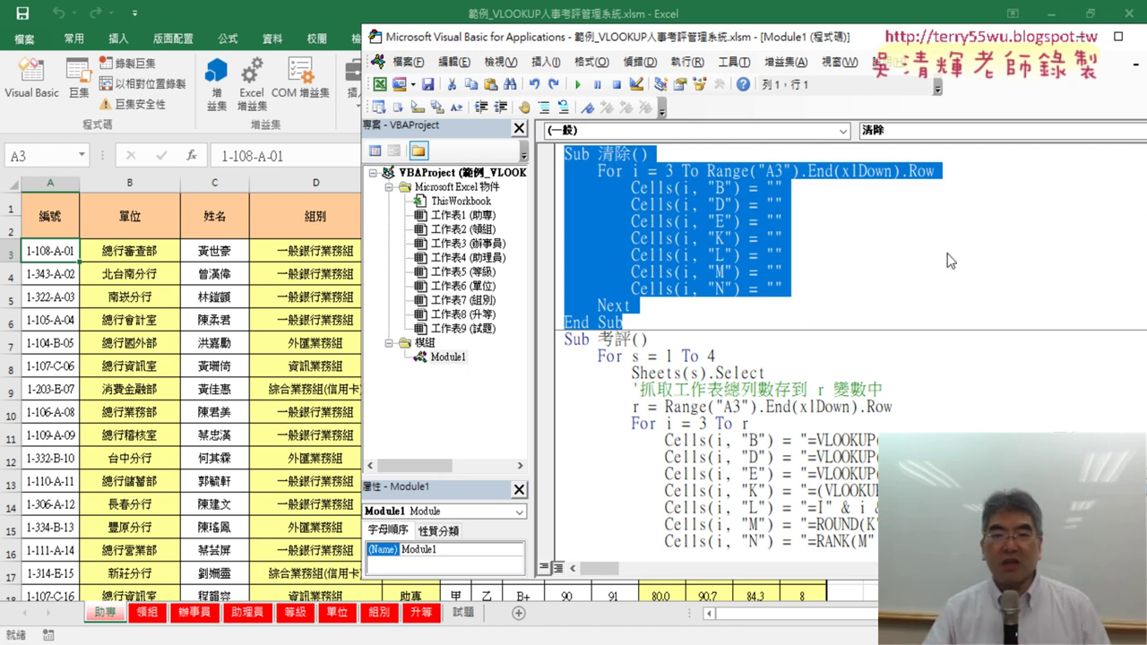
left_click(714, 288)
left_click_drag(598, 154, 631, 154)
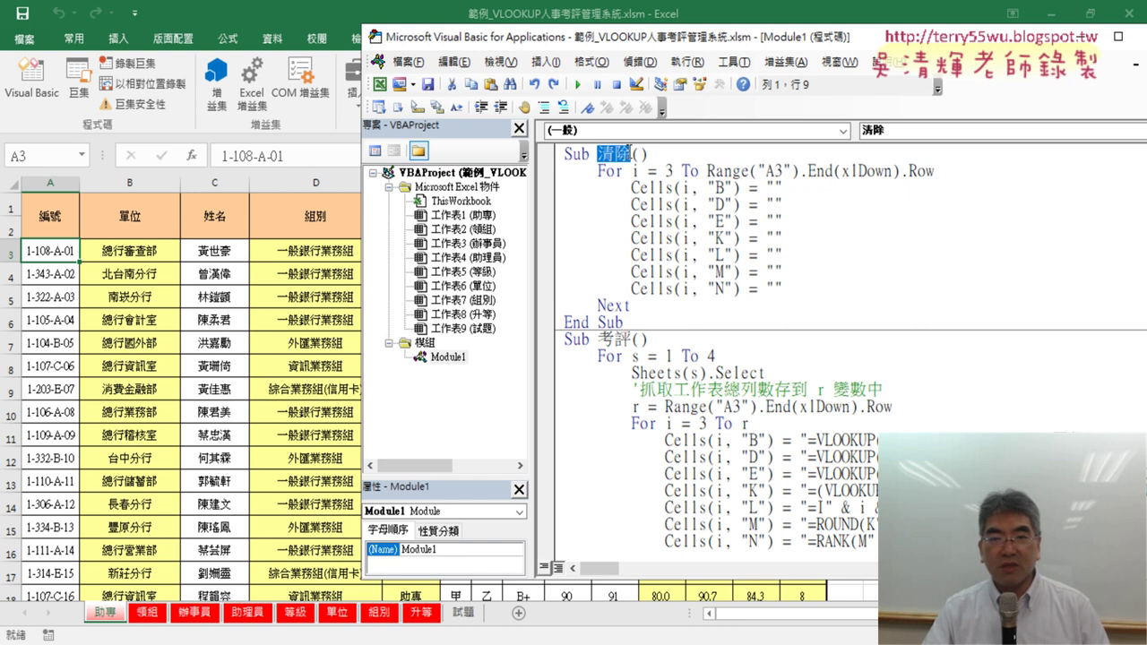
Step: Delete the For s, Sheets(s).Select and comment lines at the top of Sub 考評
left_click(776, 206)
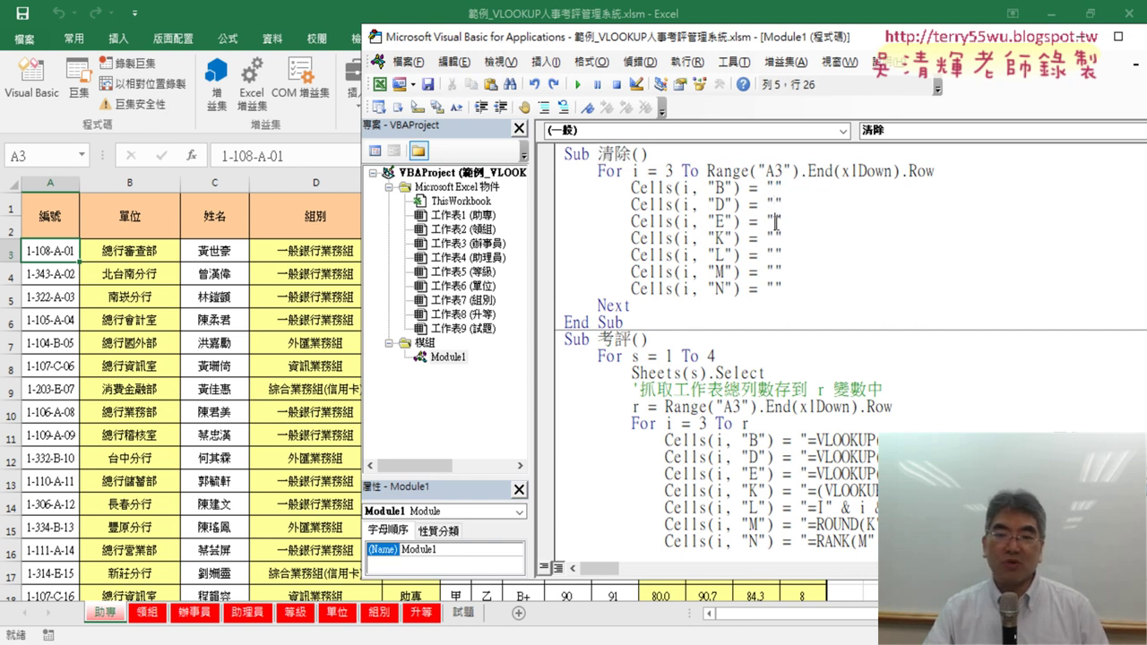
left_click_drag(885, 391, 545, 341)
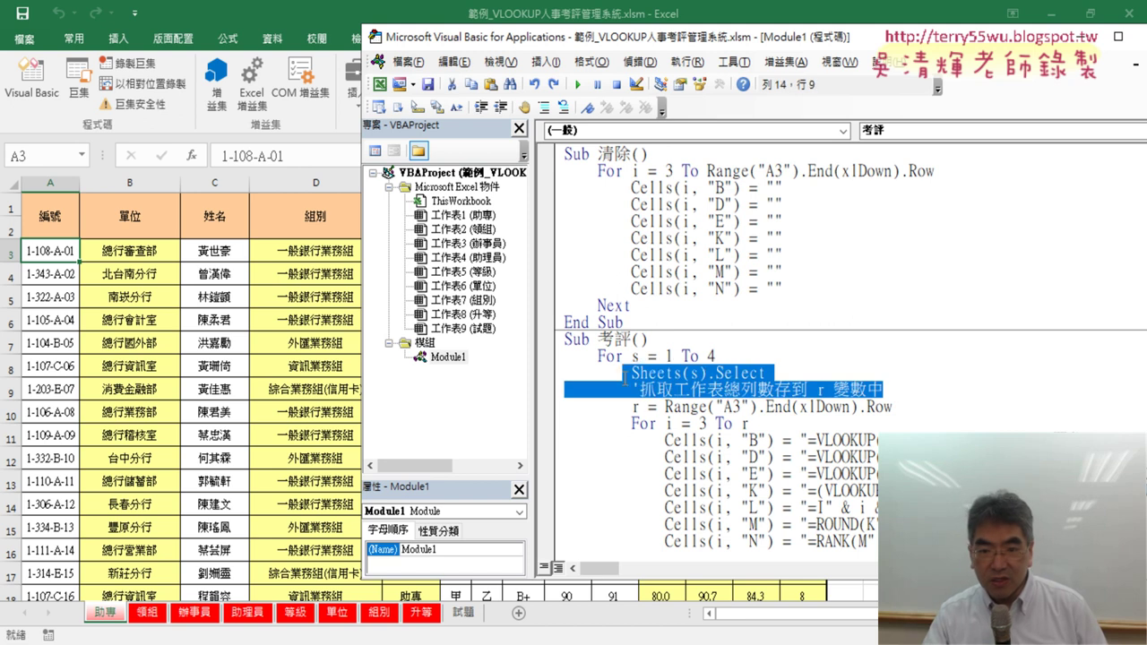
key("Delete")
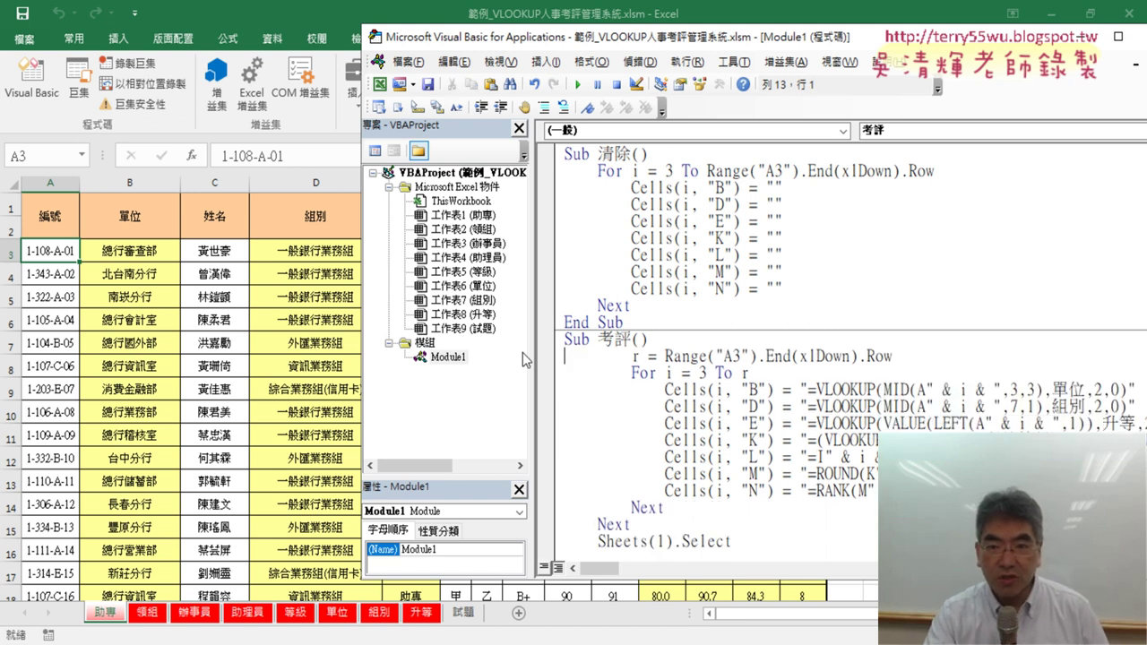
Step: Delete the closing Next and Sheets(1).Select lines at the end of Sub 考評
left_click_drag(892, 357, 664, 357)
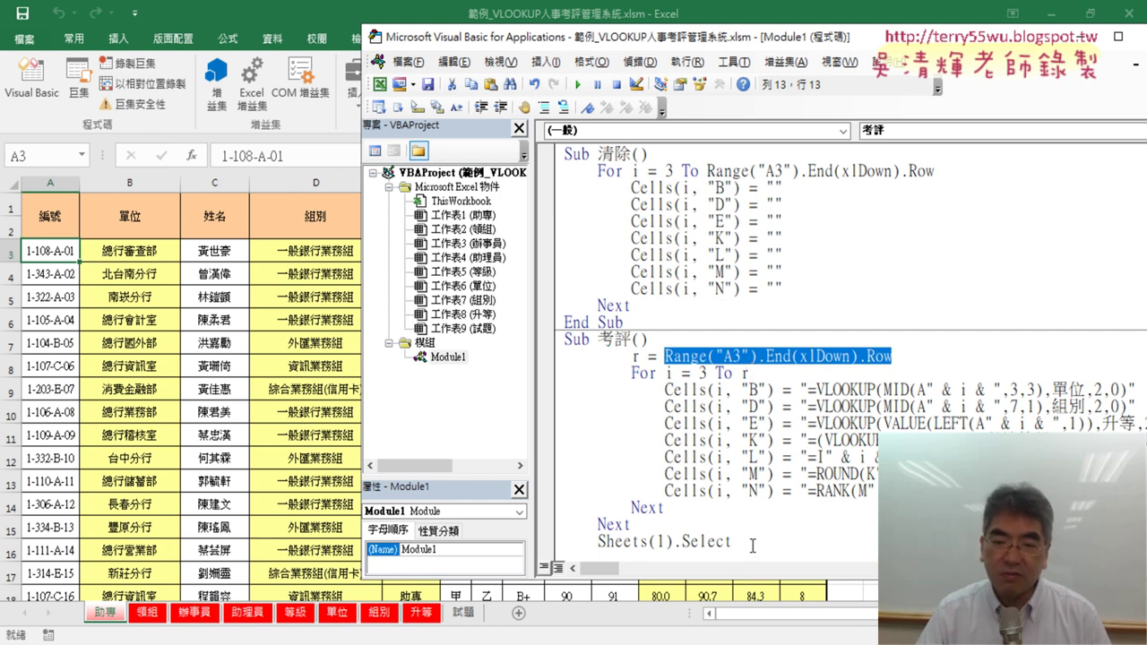
scroll(753, 546, "down", 1)
mouse_move(741, 493)
left_mouse_down()
mouse_move(598, 491)
mouse_move(598, 474)
left_mouse_up()
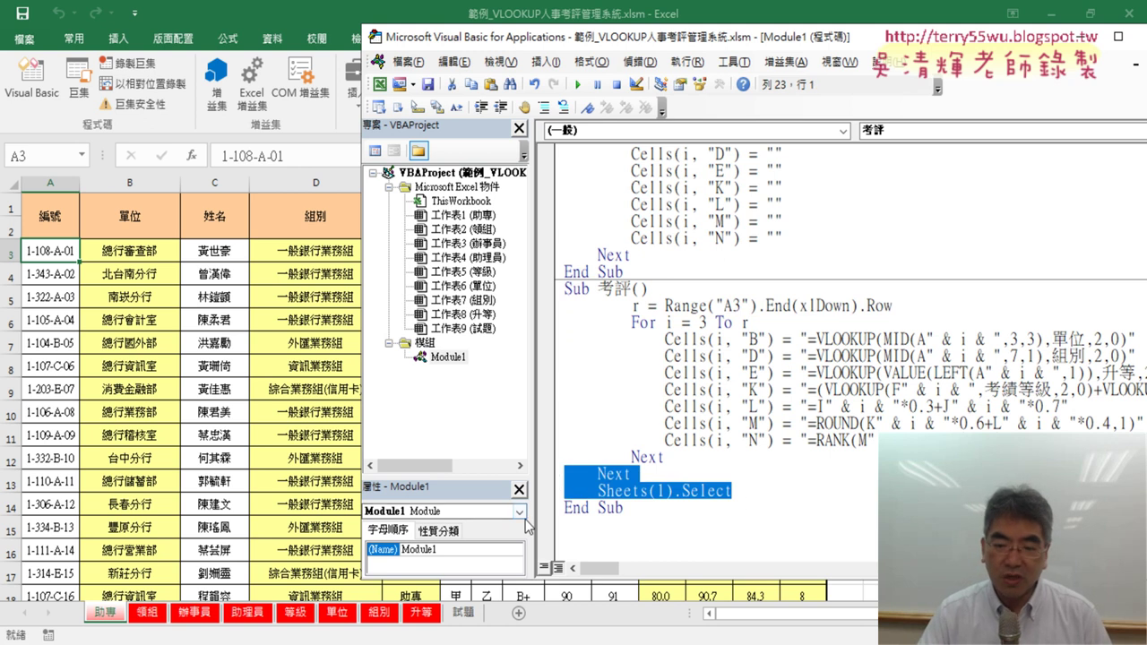
key("Delete")
key("BackSpace")
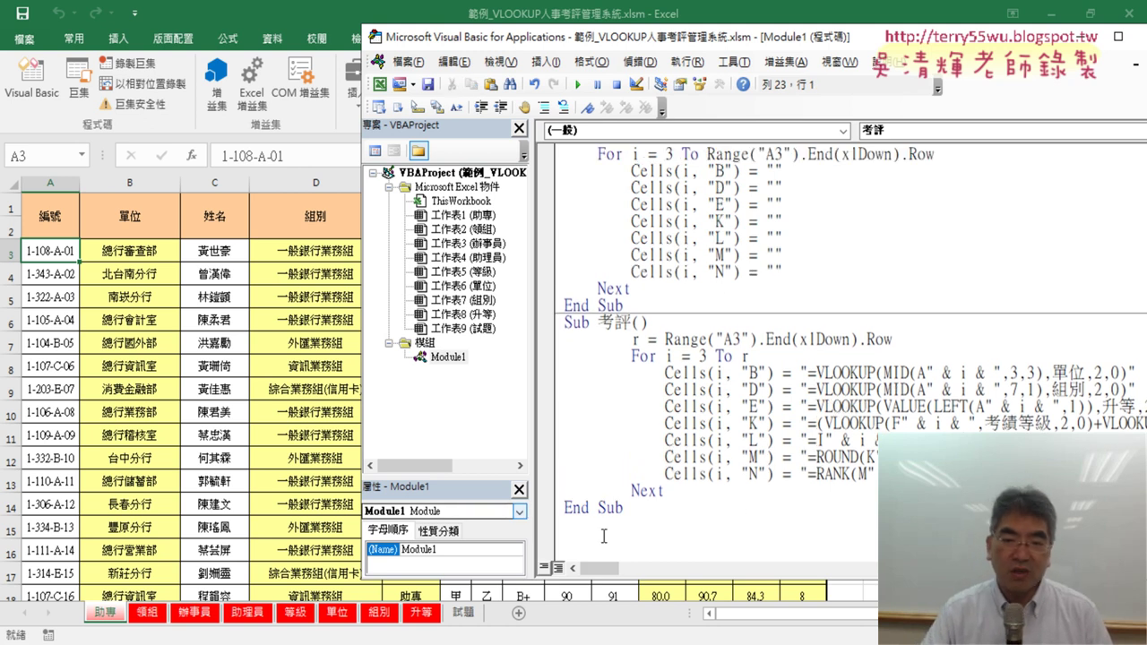
mouse_move(663, 490)
left_mouse_down()
mouse_move(620, 490)
mouse_move(547, 340)
left_mouse_up()
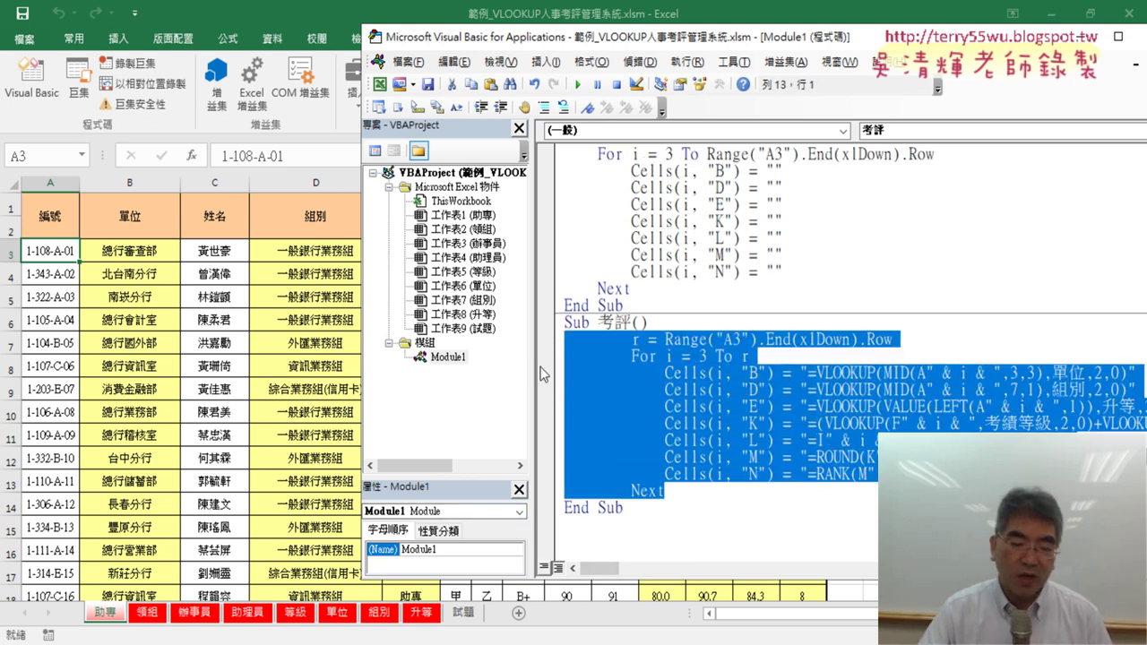
Step: Outdent the 考評 loop code one level and review the 清除 procedure
key("shift+Tab")
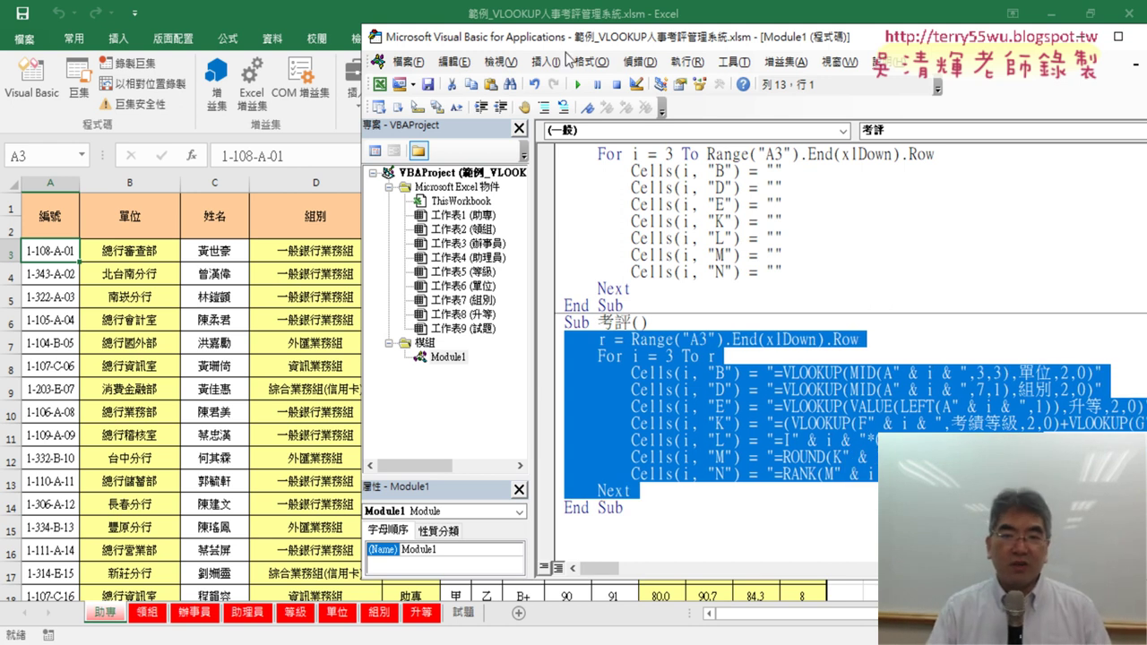
left_click_drag(575, 46, 458, 54)
scroll(531, 229, "up", 1)
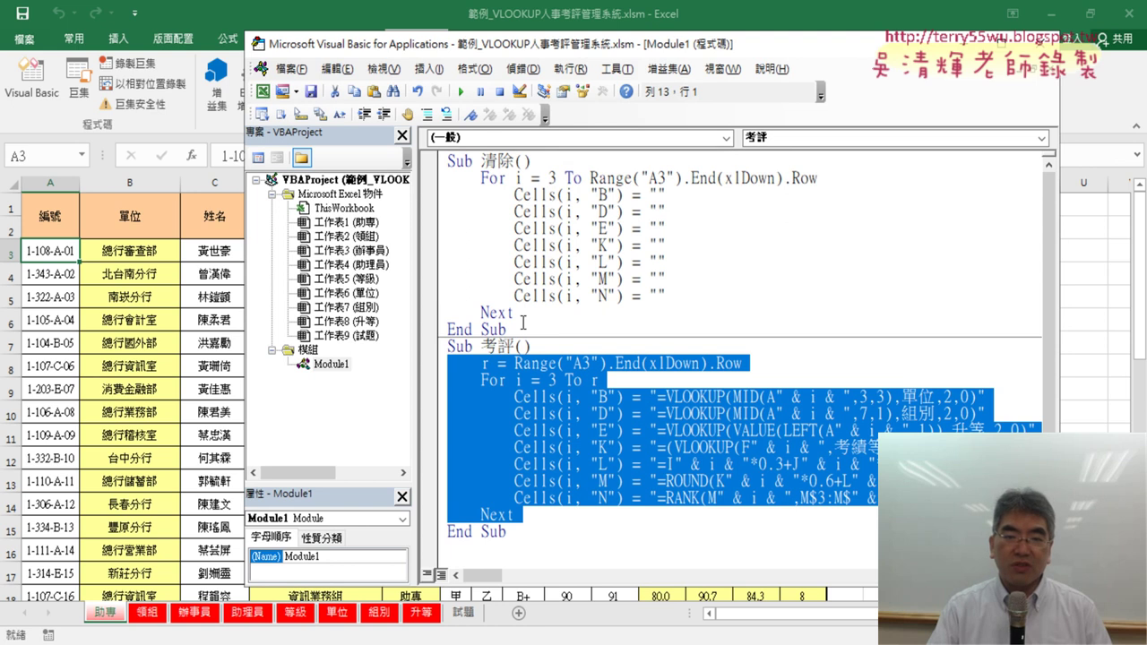
left_click_drag(524, 324, 422, 159)
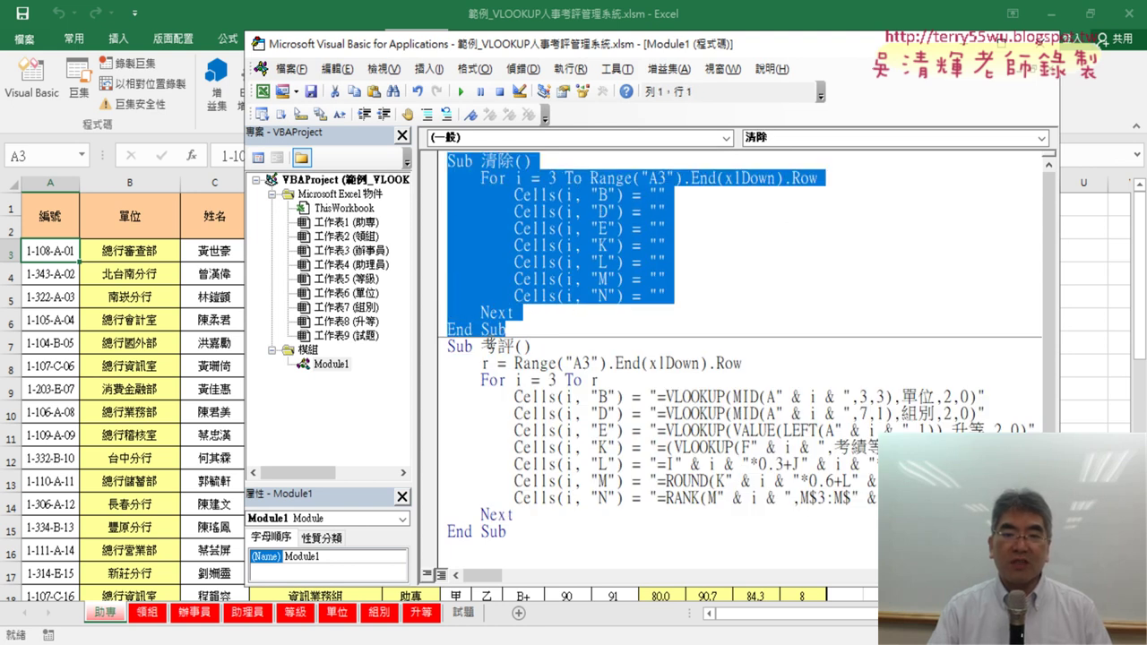
Step: Delete the VLOOKUP formula text from 考評's Cells(i, "B") line, leaving empty quotes
left_click_drag(482, 346, 511, 349)
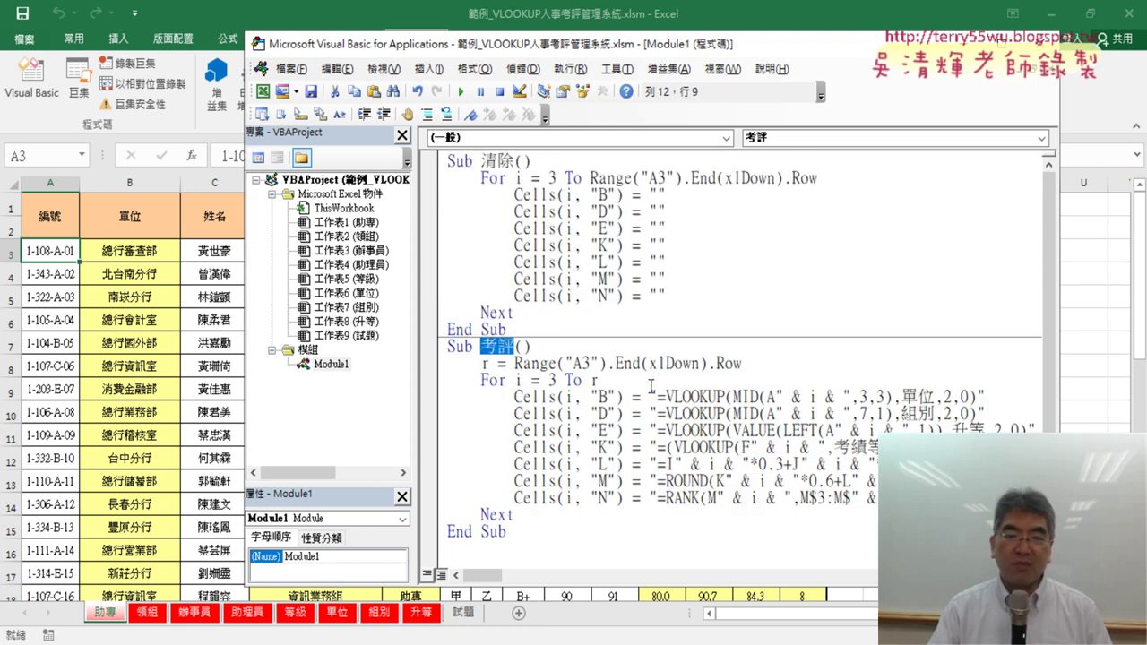
left_click_drag(661, 395, 980, 396)
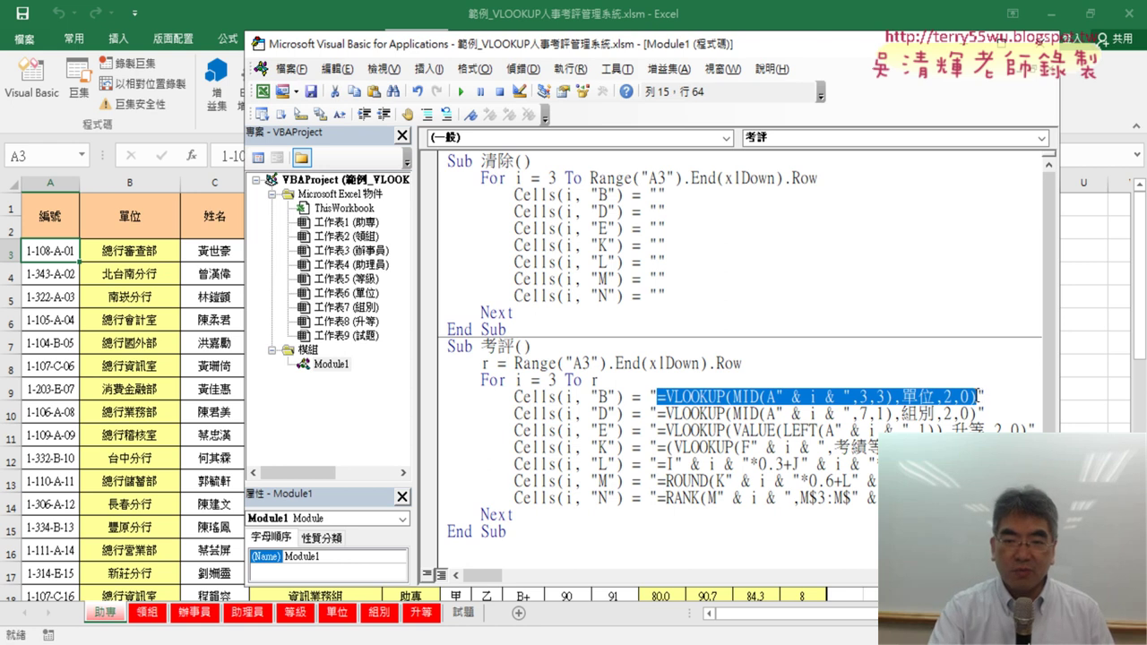
key("Delete")
Step: Copy B3's formula =VLOOKUP(MID(A3,3,3),單位,2,0) into the quotes on 考評's column B line
left_click(128, 251)
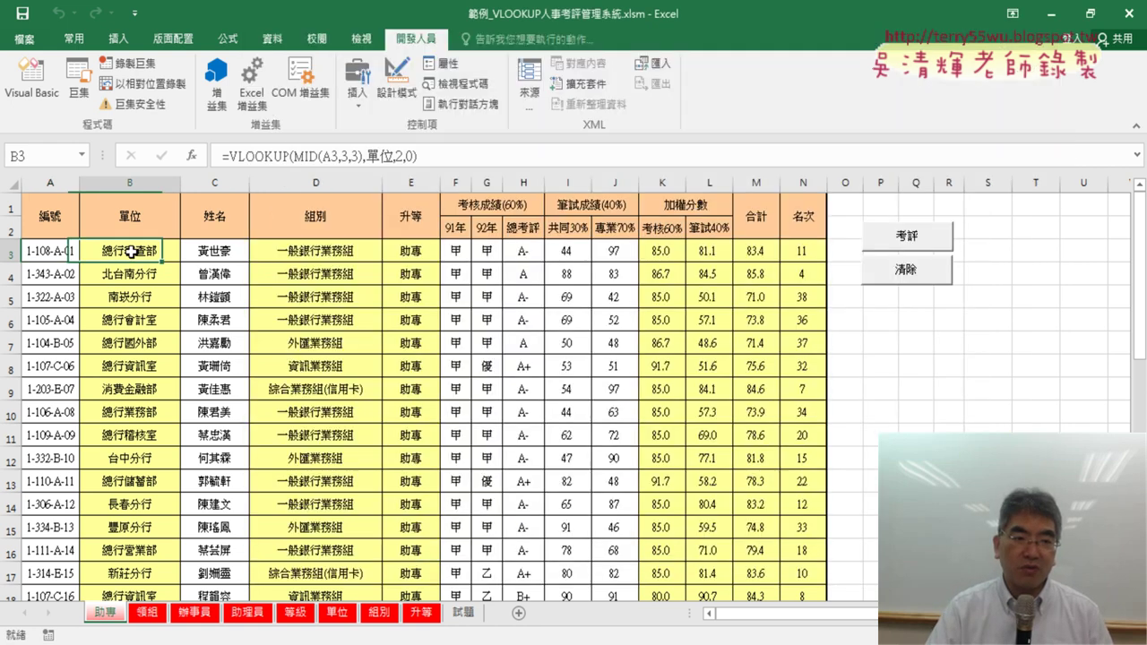
left_click(430, 156)
left_click_drag(223, 156, 417, 156)
right_click(342, 160)
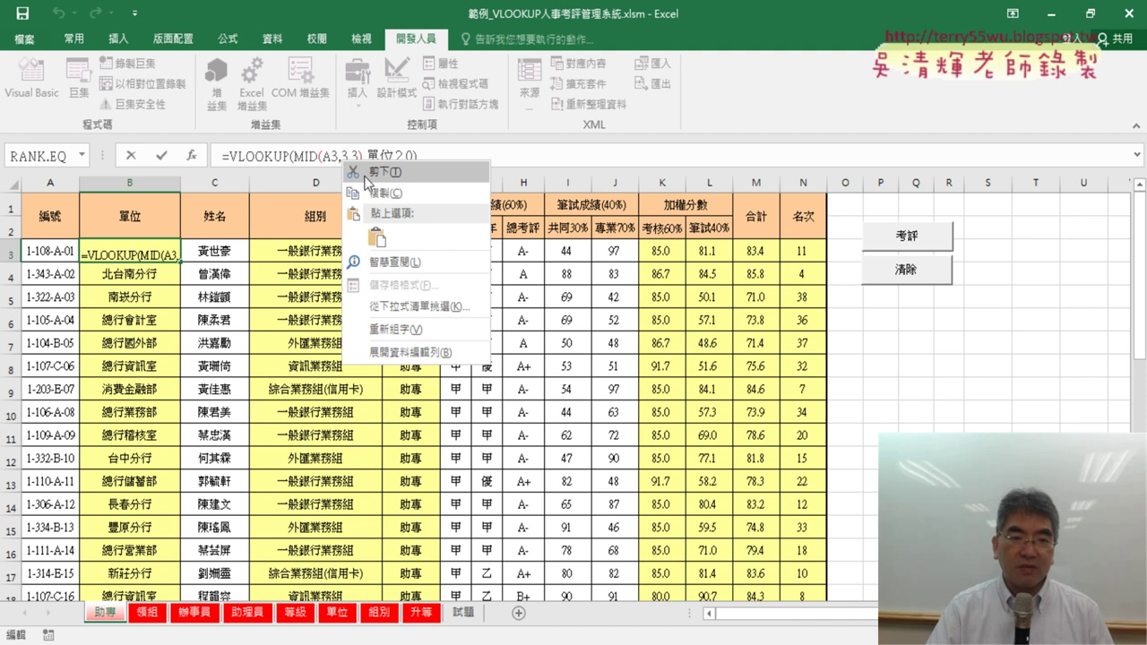
left_click(384, 193)
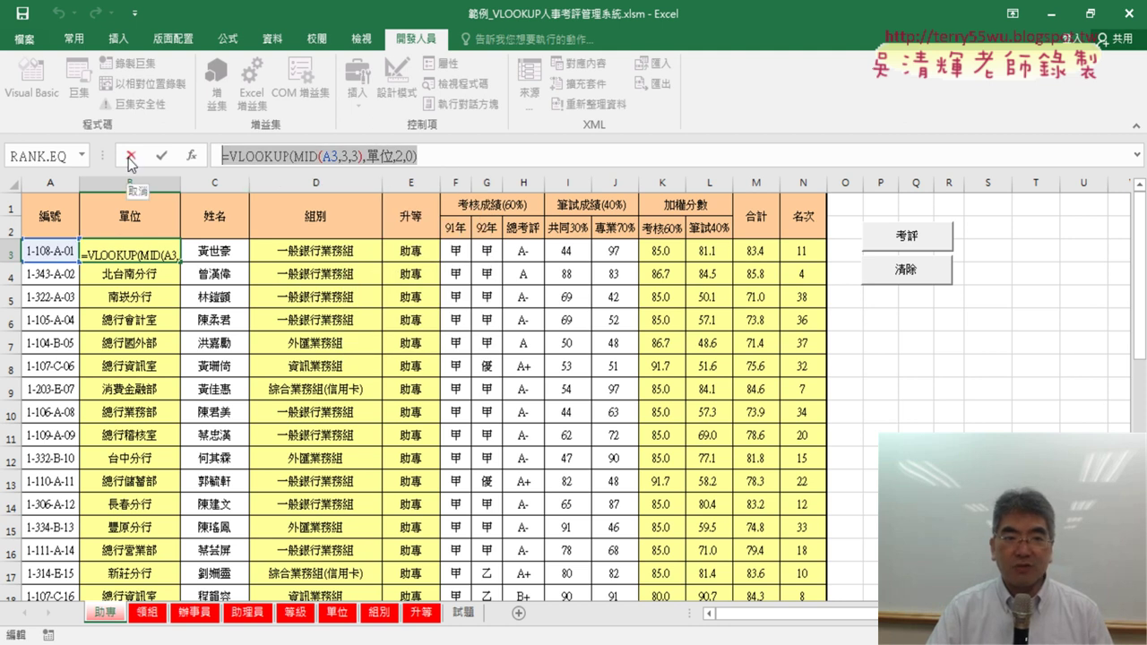
left_click(128, 157)
left_click(37, 87)
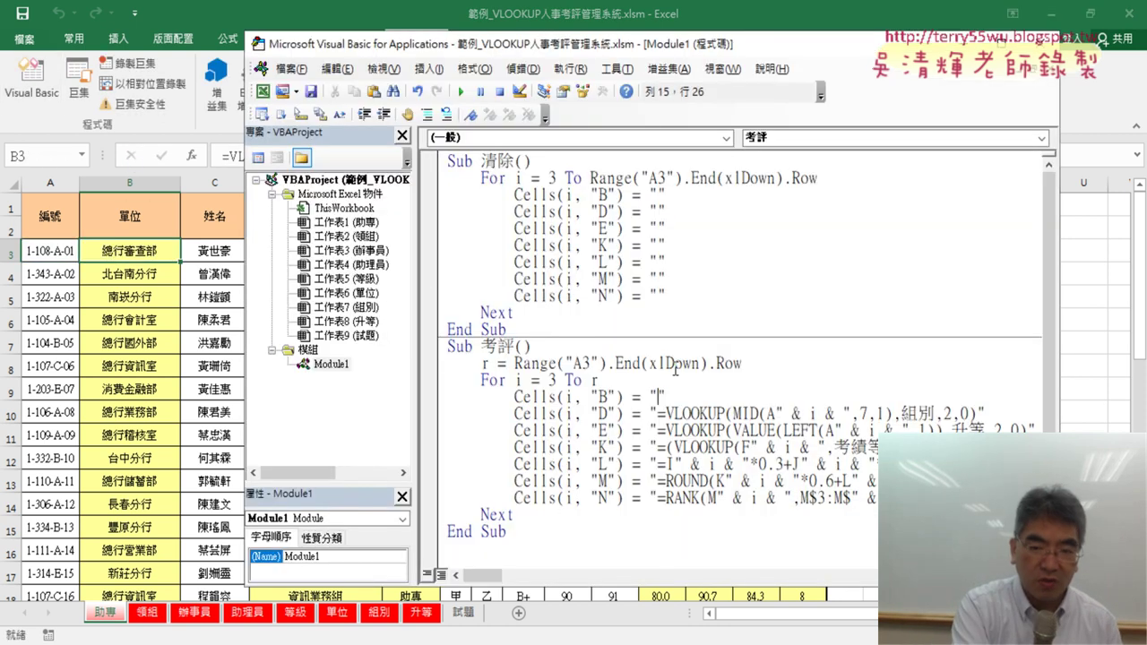
key("ctrl+v")
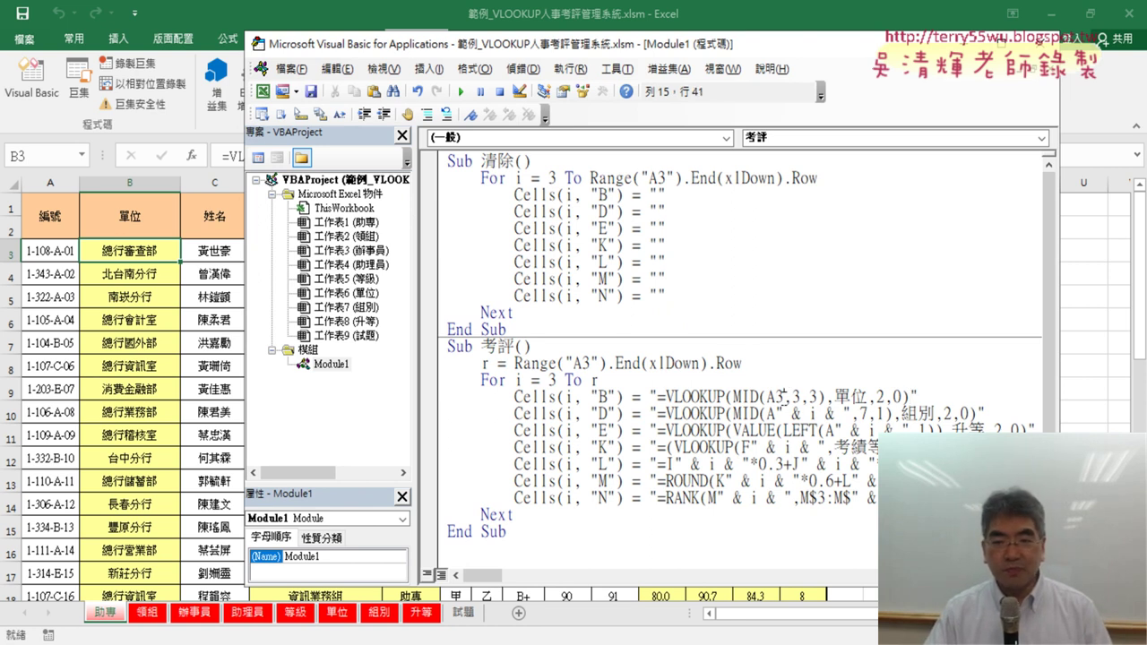
left_click_drag(782, 396, 775, 396)
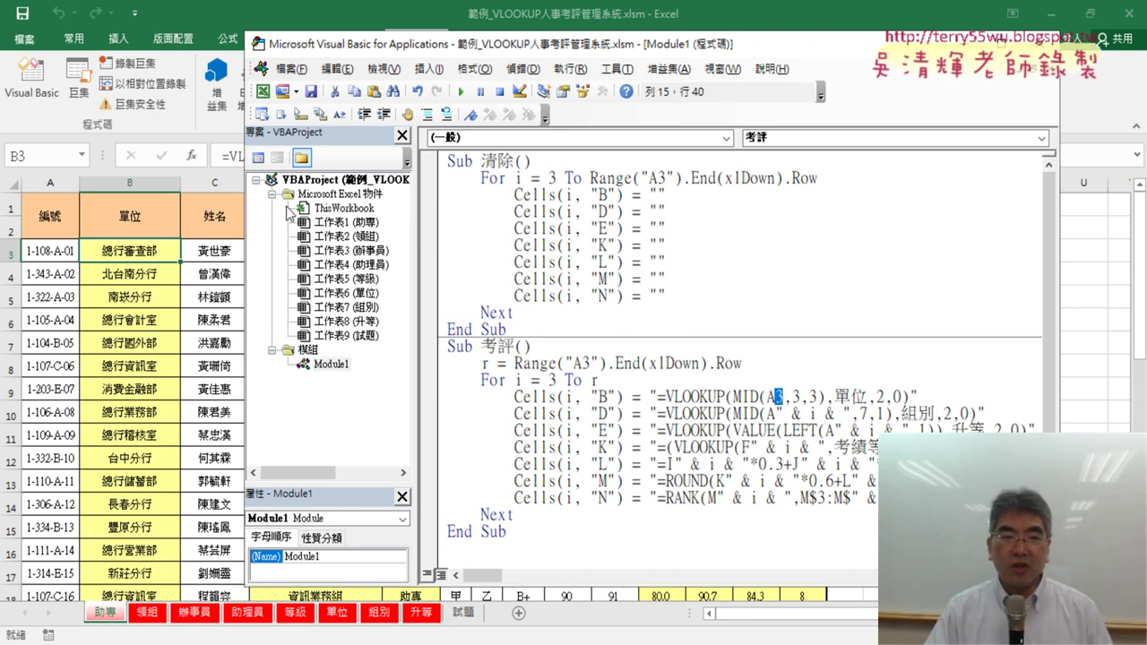
left_click(132, 255)
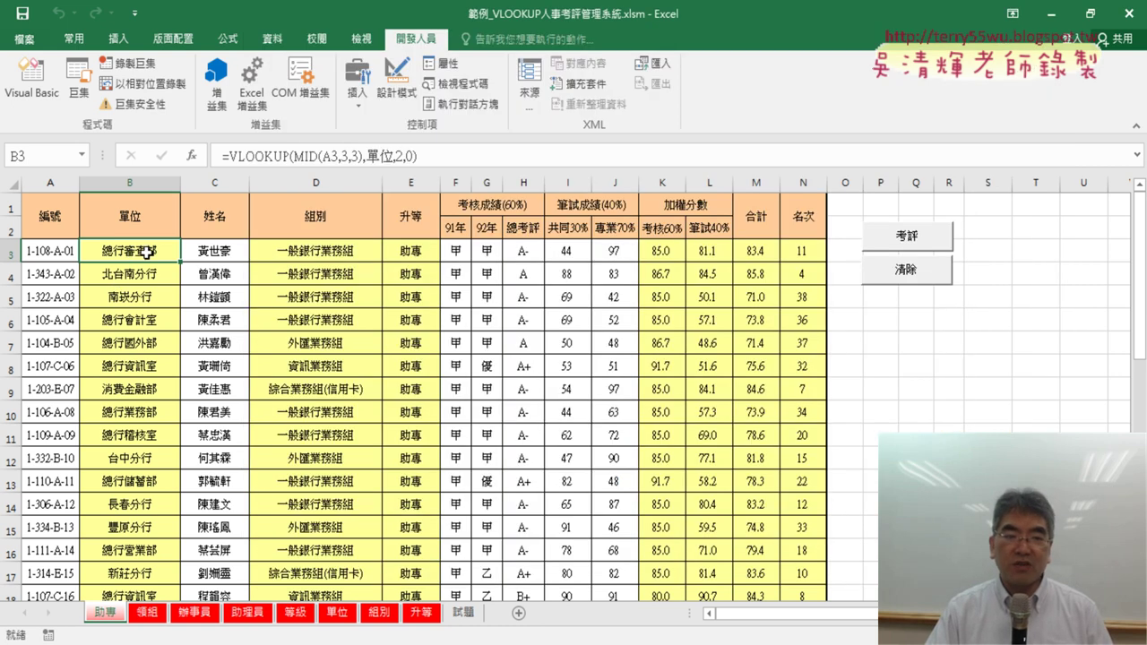
Step: Compare the 單位 formulas in B3, B4 and B5 to see how the row reference changes
left_click(138, 279)
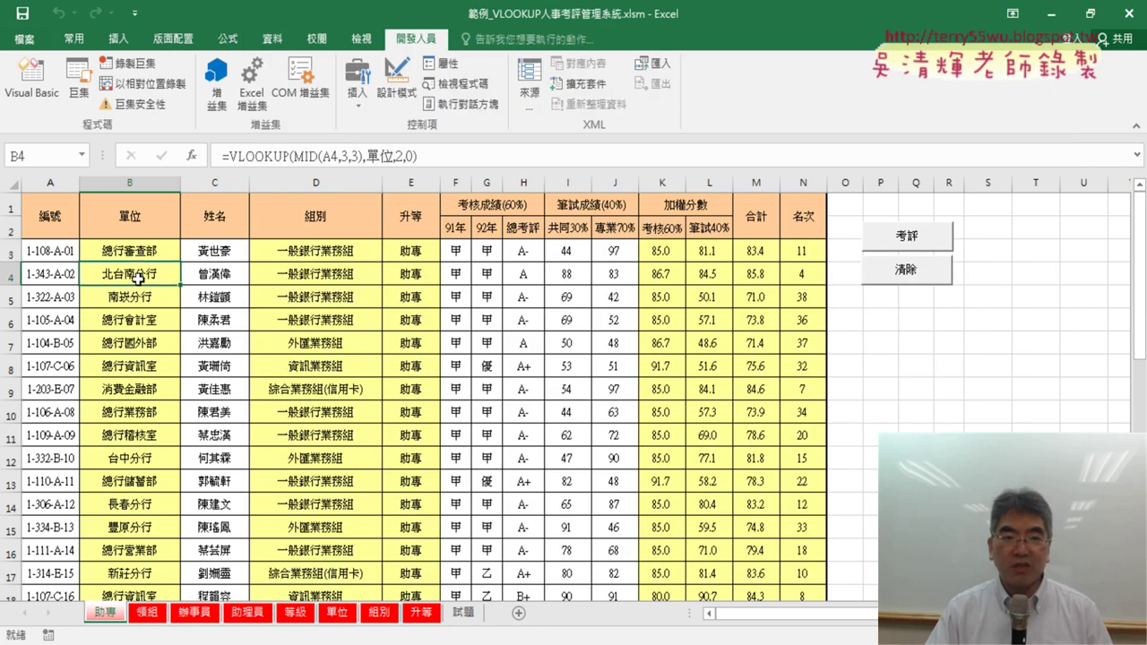
left_click(134, 258)
left_click(133, 274)
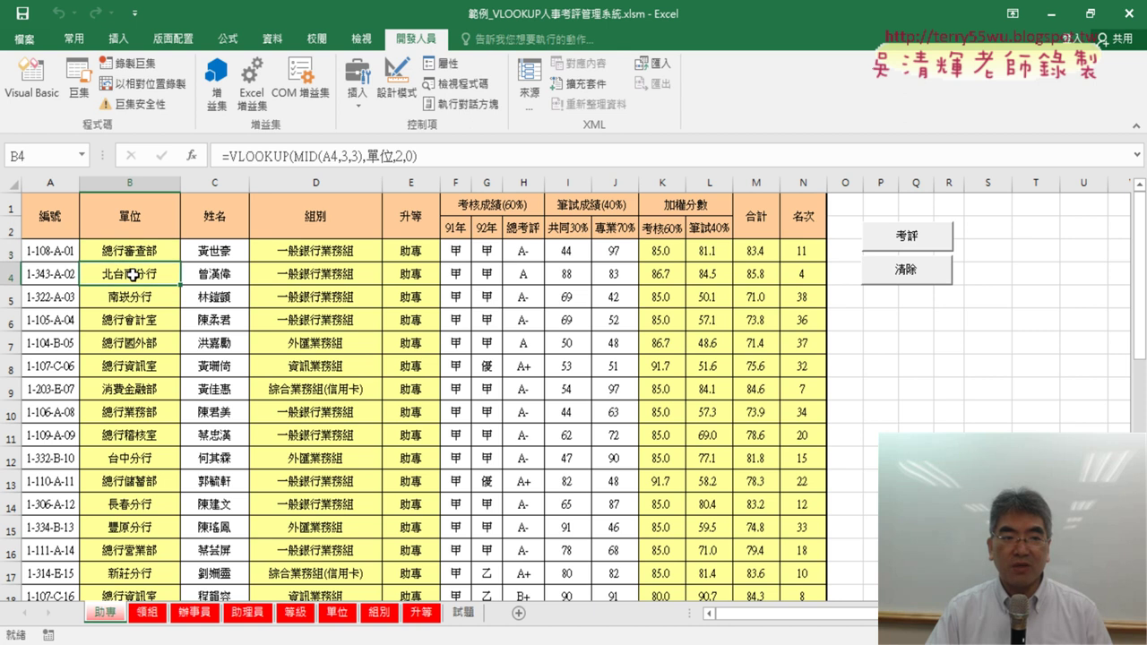
left_click(134, 296)
left_click(139, 255)
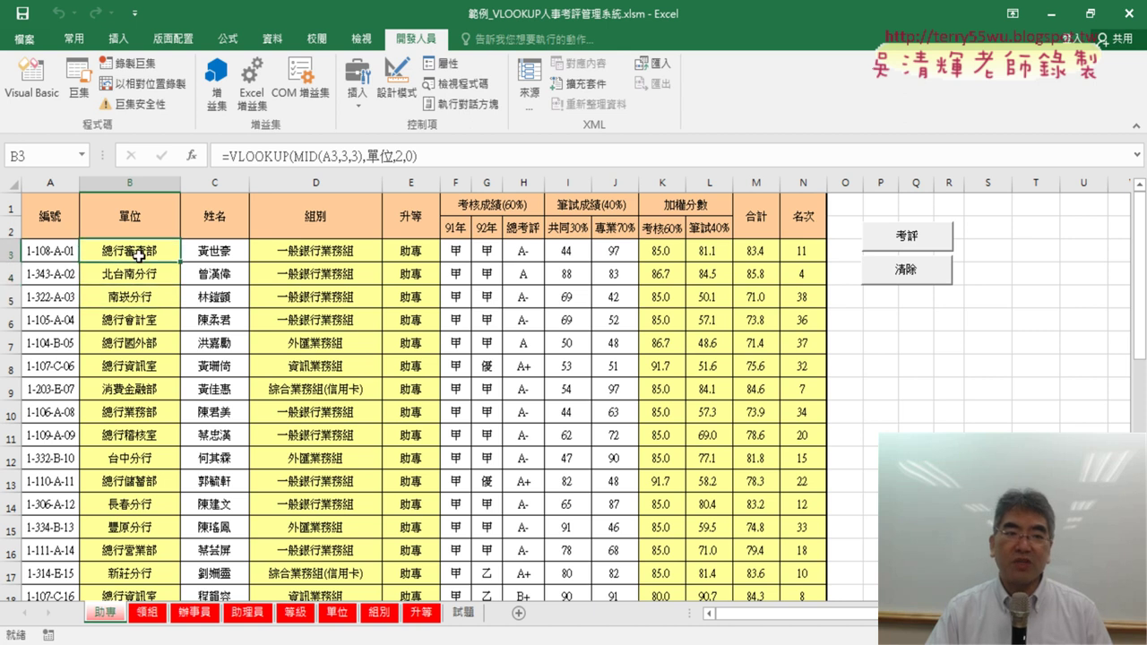
Step: In the macro, replace the 3 in MID(A3,3,3) with " & i & " so each row uses its own ID
left_click(32, 79)
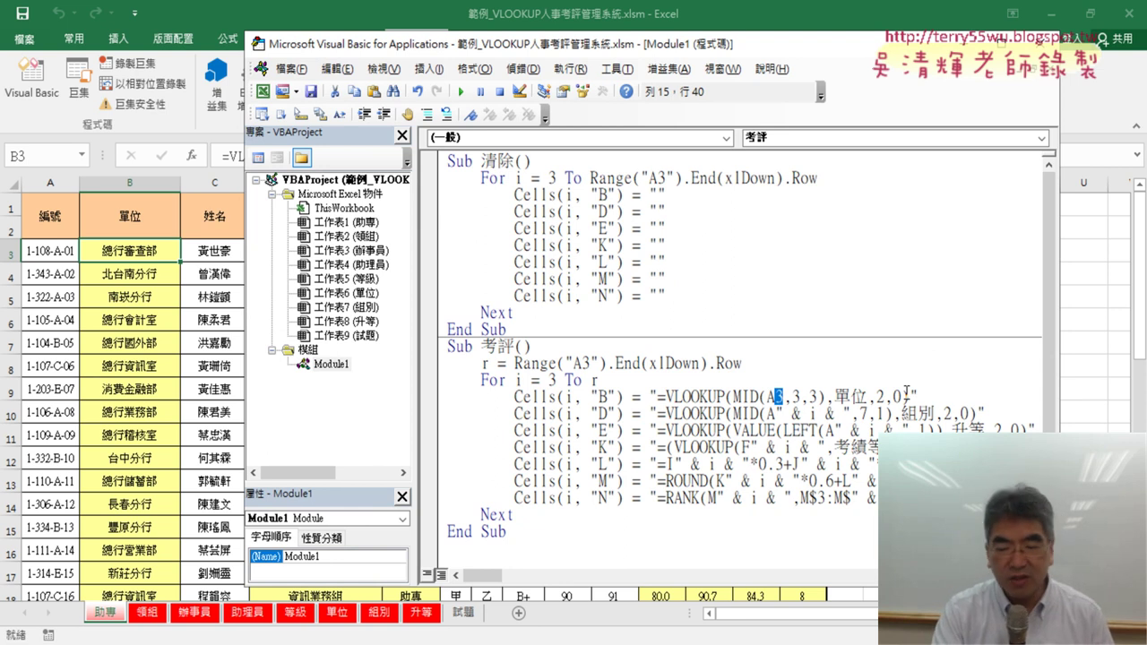
type("\"")
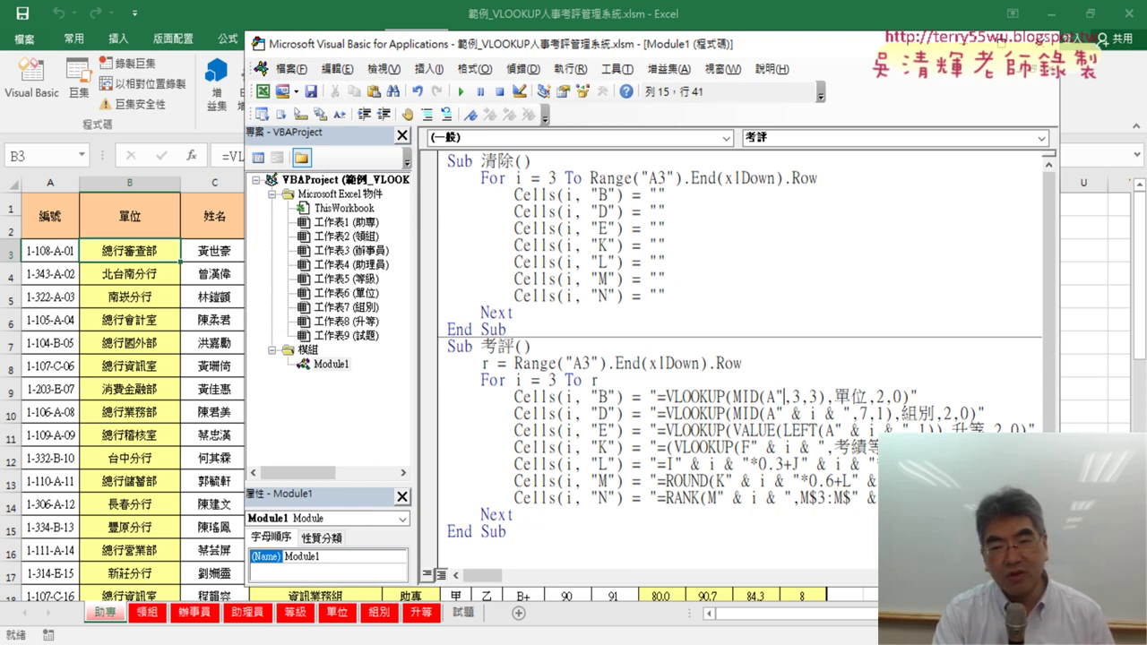
type("\"")
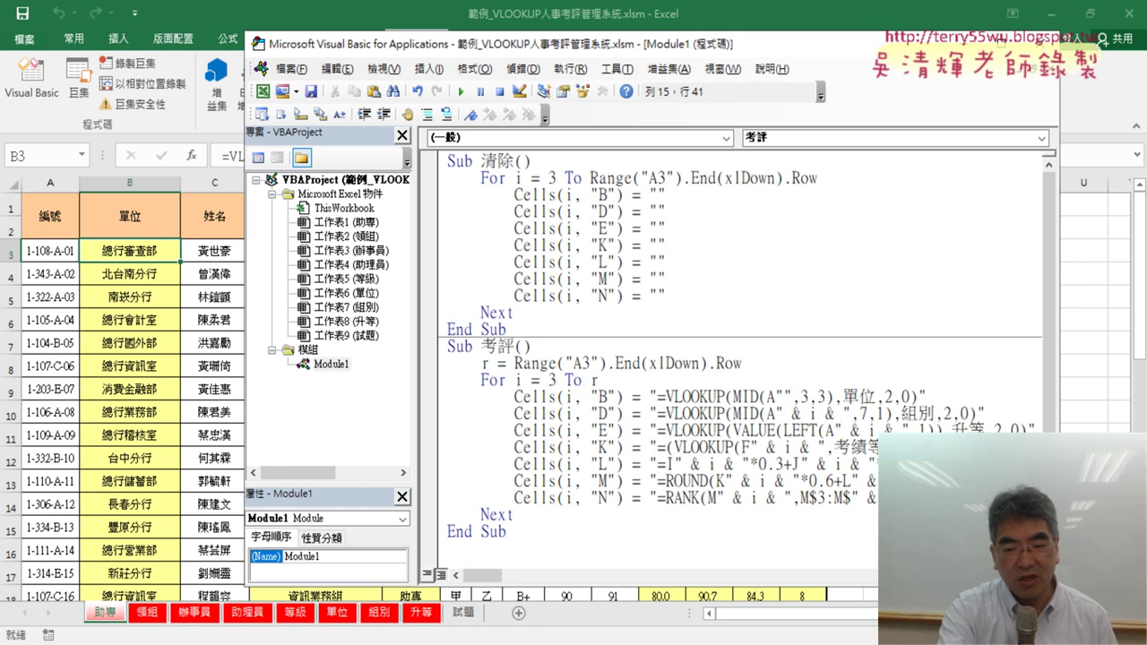
type("&&")
left_click(791, 396)
type("i&")
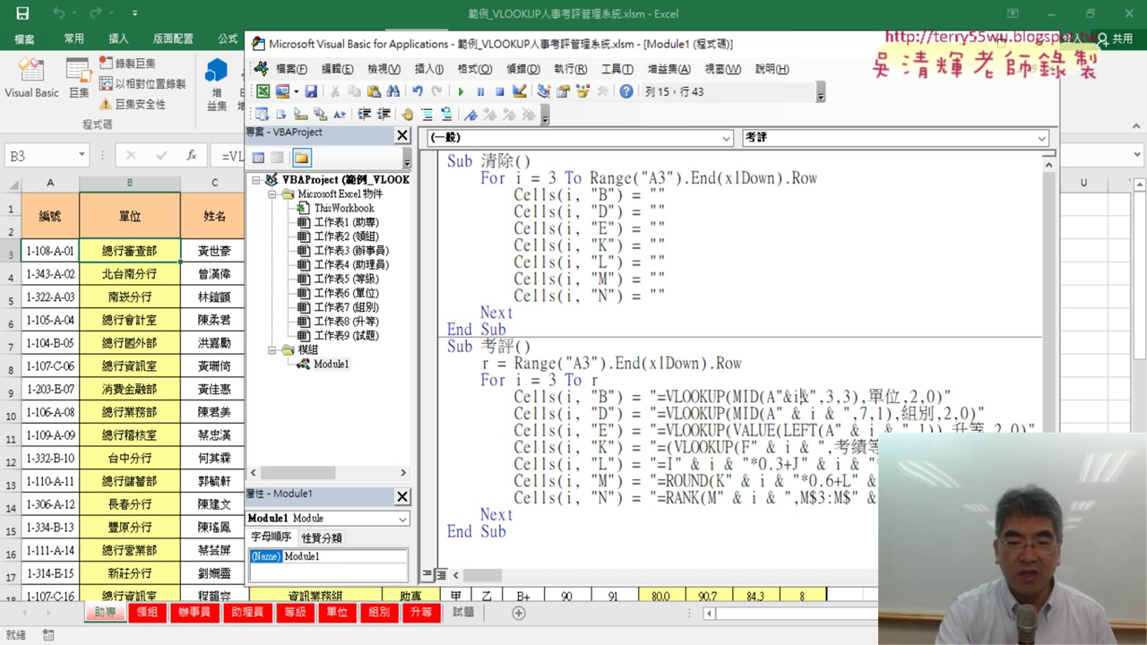
key("Delete")
key("Delete")
key("Delete")
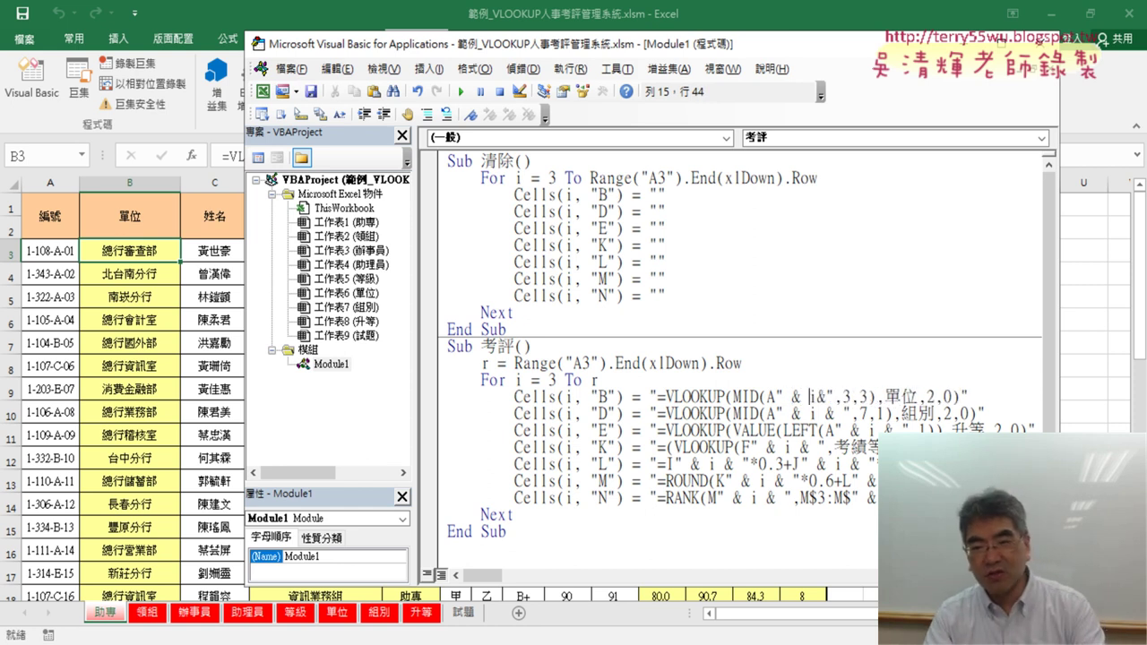
type("& i &")
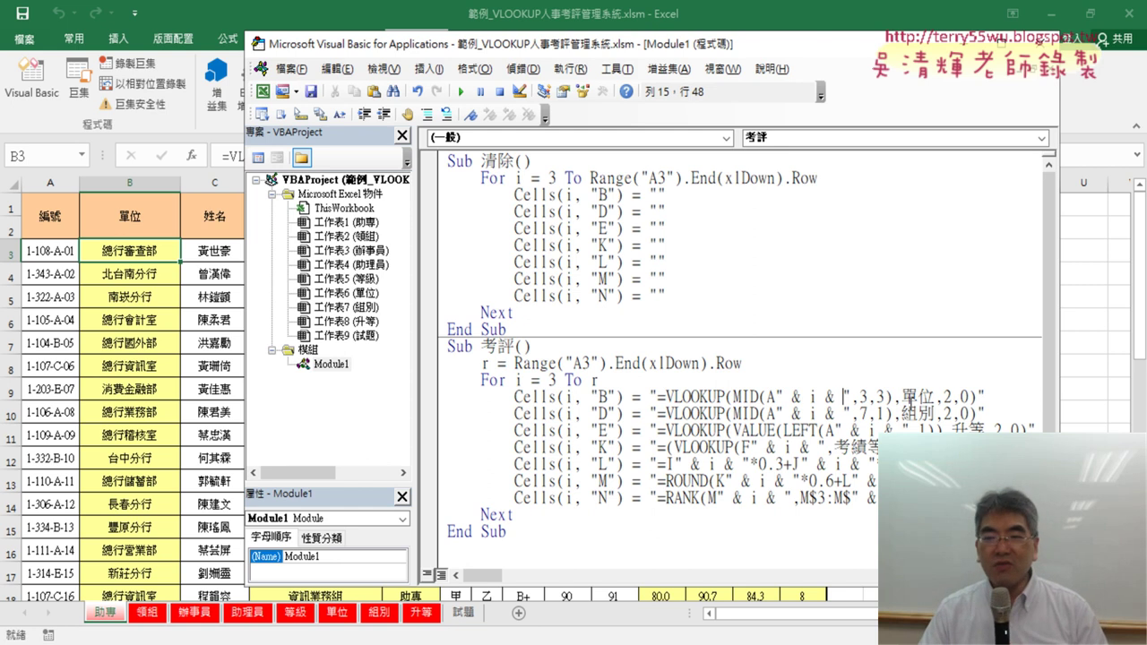
left_click_drag(935, 396, 901, 395)
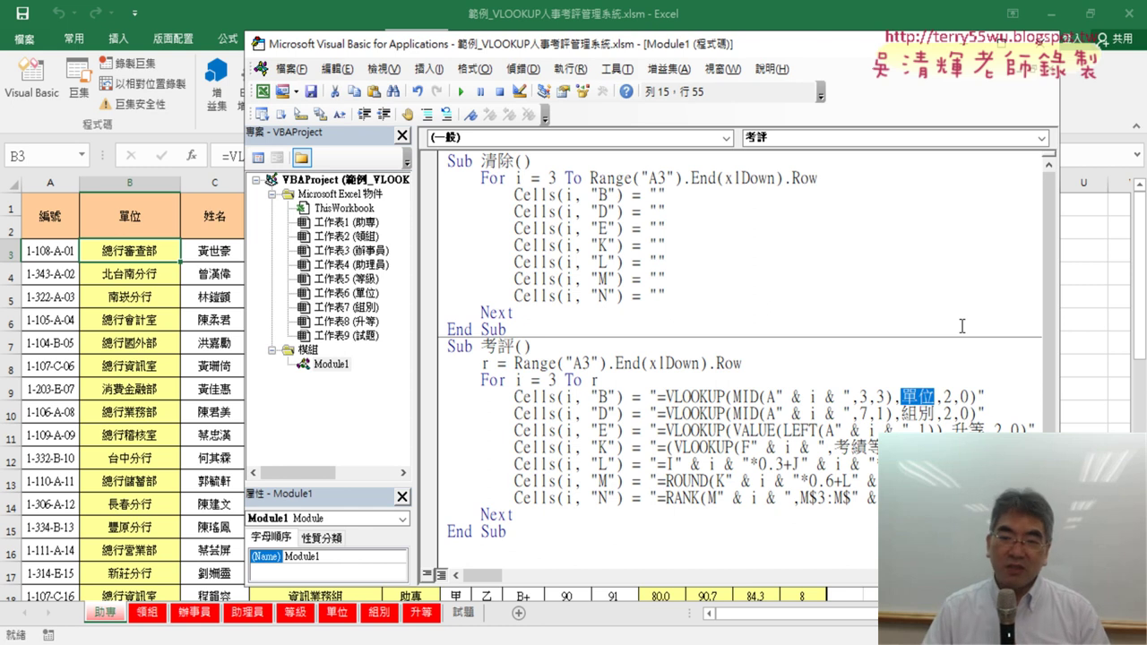
Step: Inspect the A3 reference inside B3's formula =VLOOKUP(MID(A3,3,3),單位,2,0), then cancel editing
left_click(112, 250)
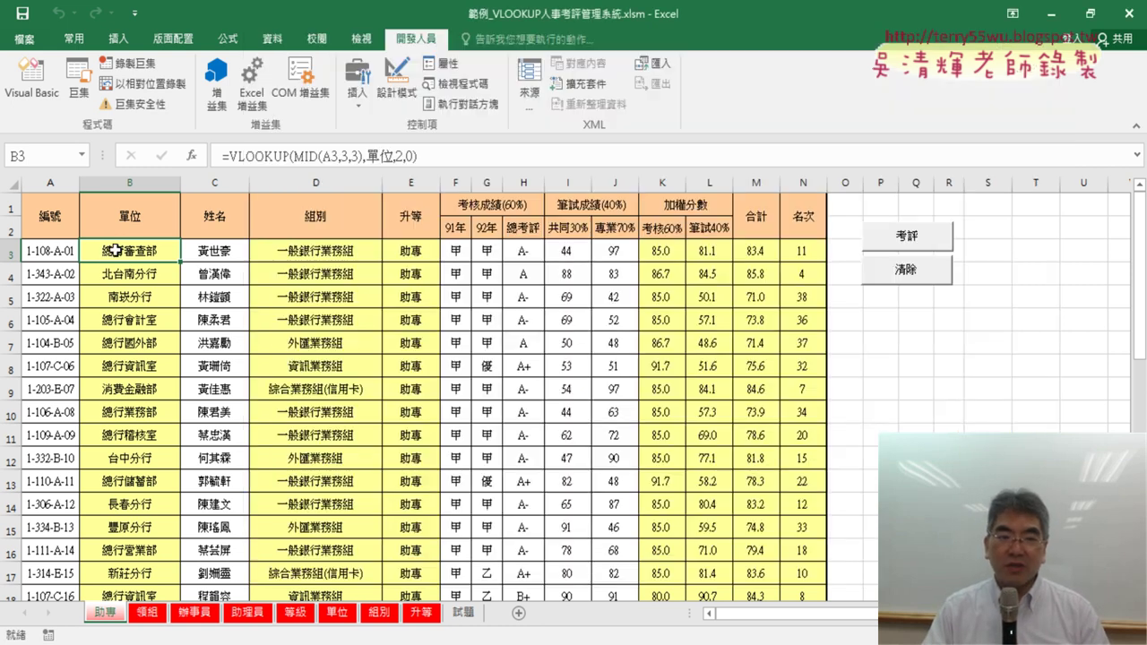
left_click(124, 222)
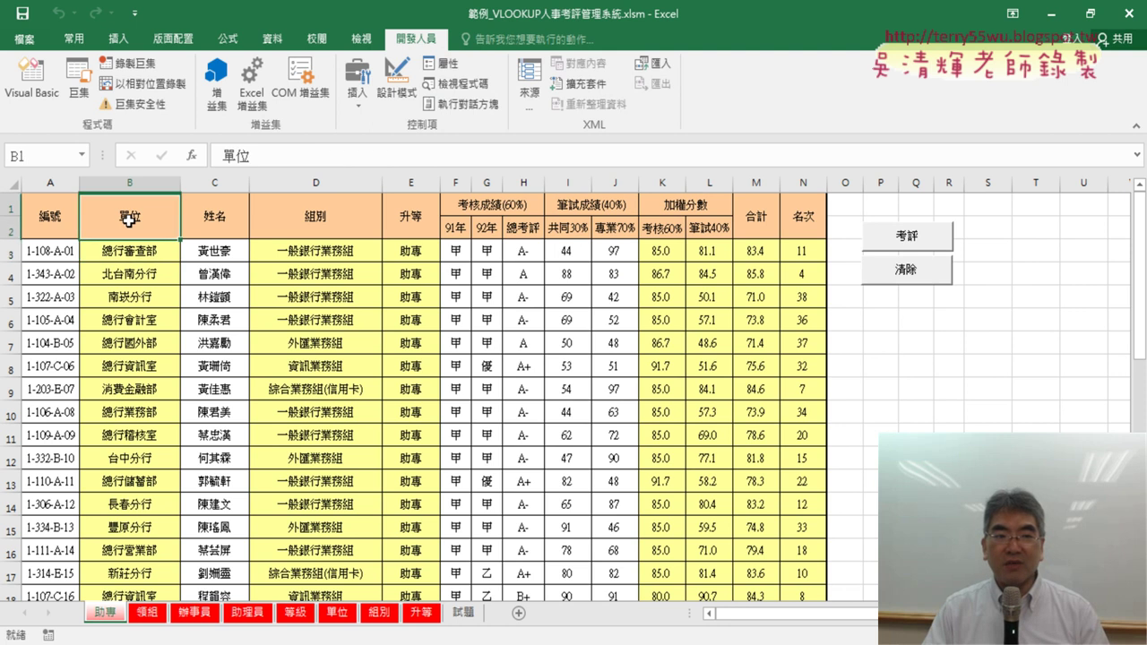
left_click(132, 256)
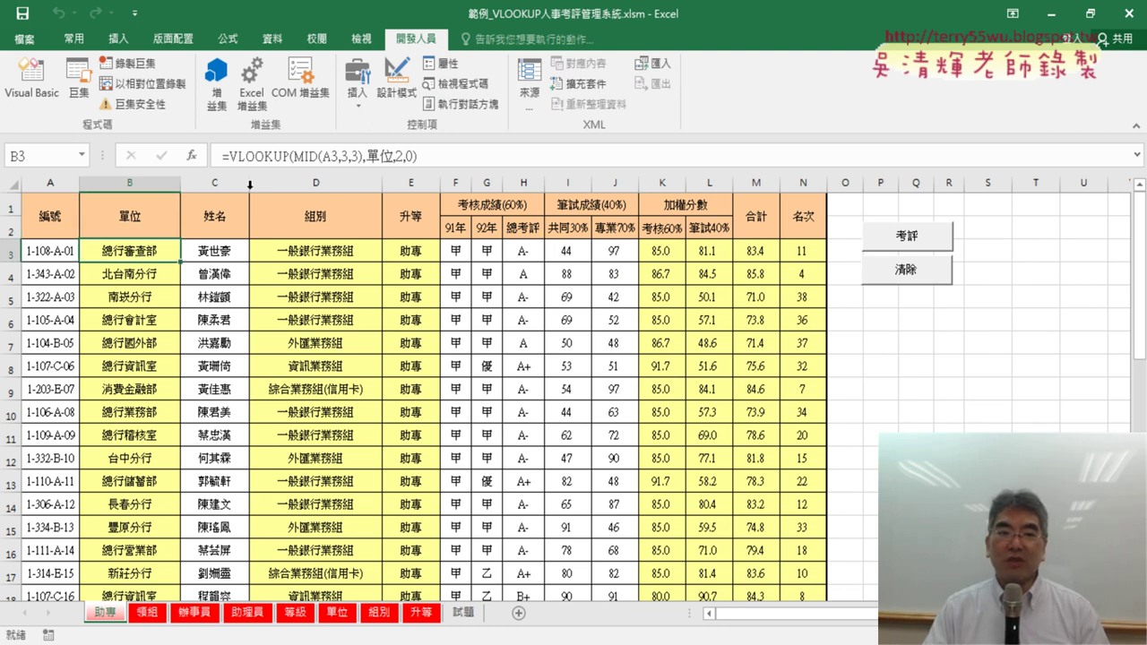
left_click(332, 157)
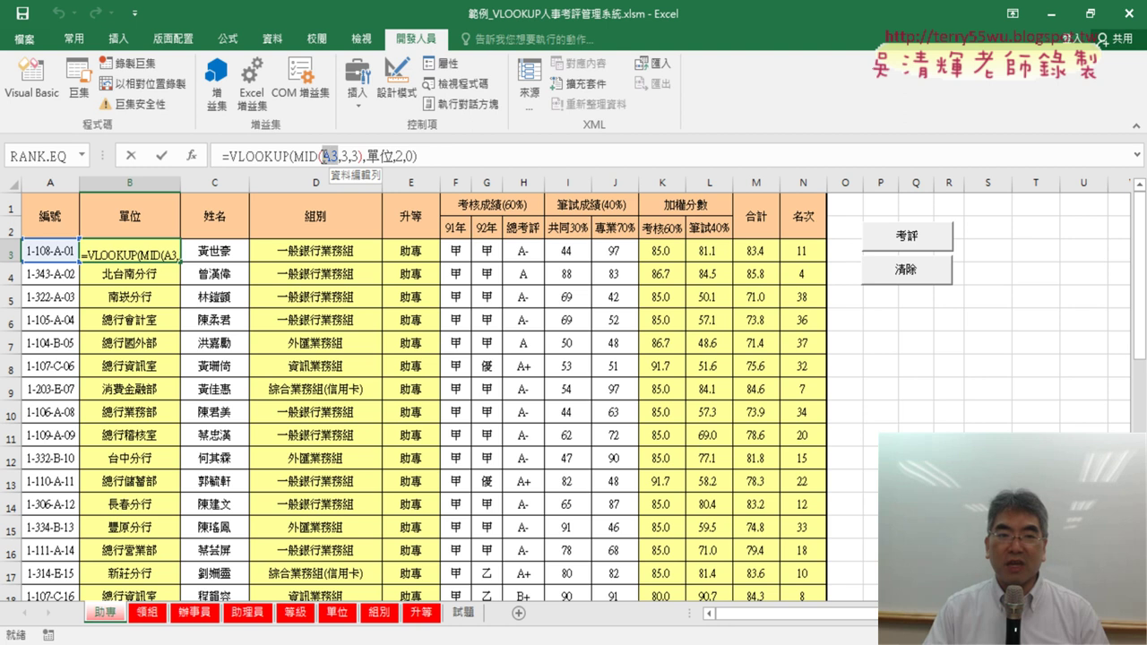
double_click(328, 157)
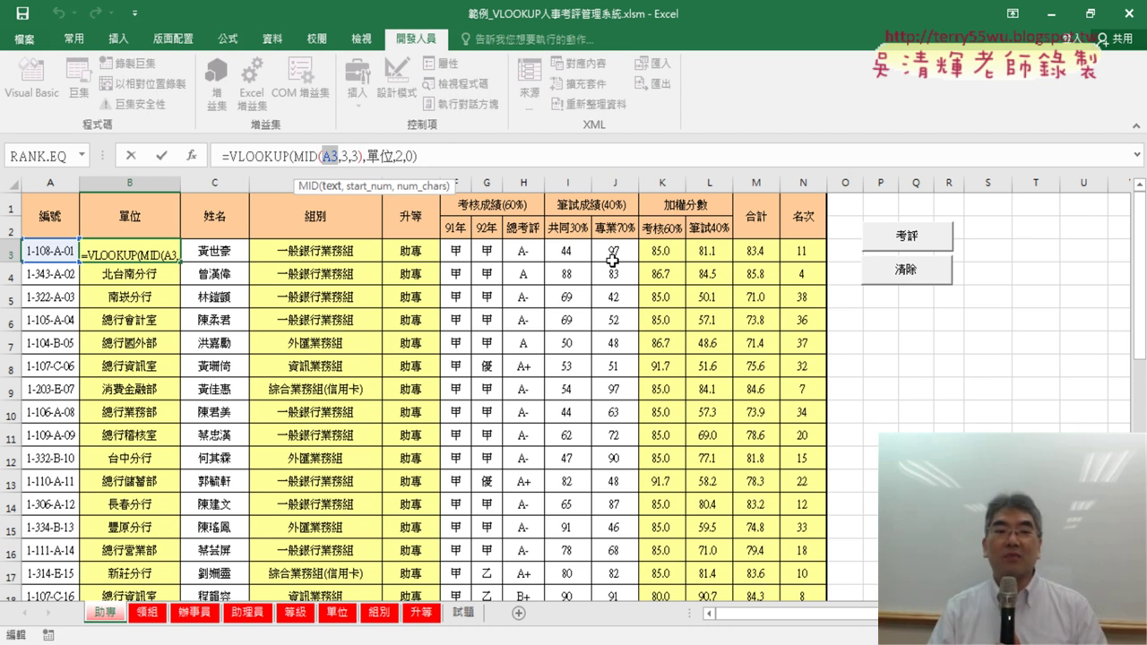
left_click(130, 158)
Step: Select the 單位 column data from B3 down to B40
left_click(133, 219)
left_click(139, 249)
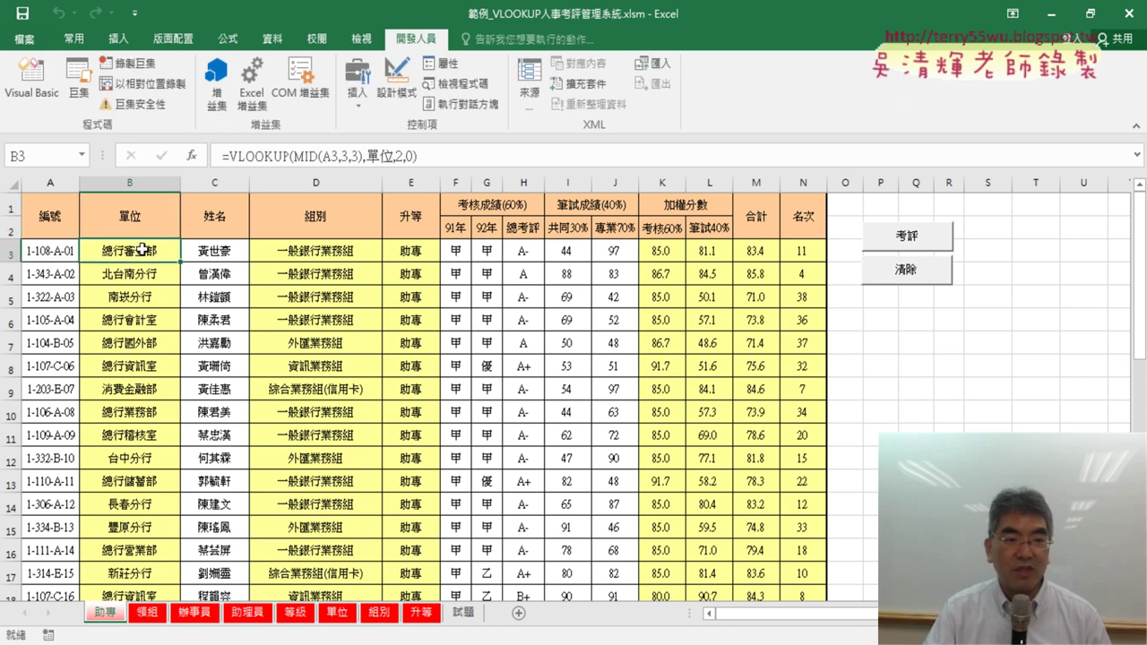
key("ctrl+shift+Down")
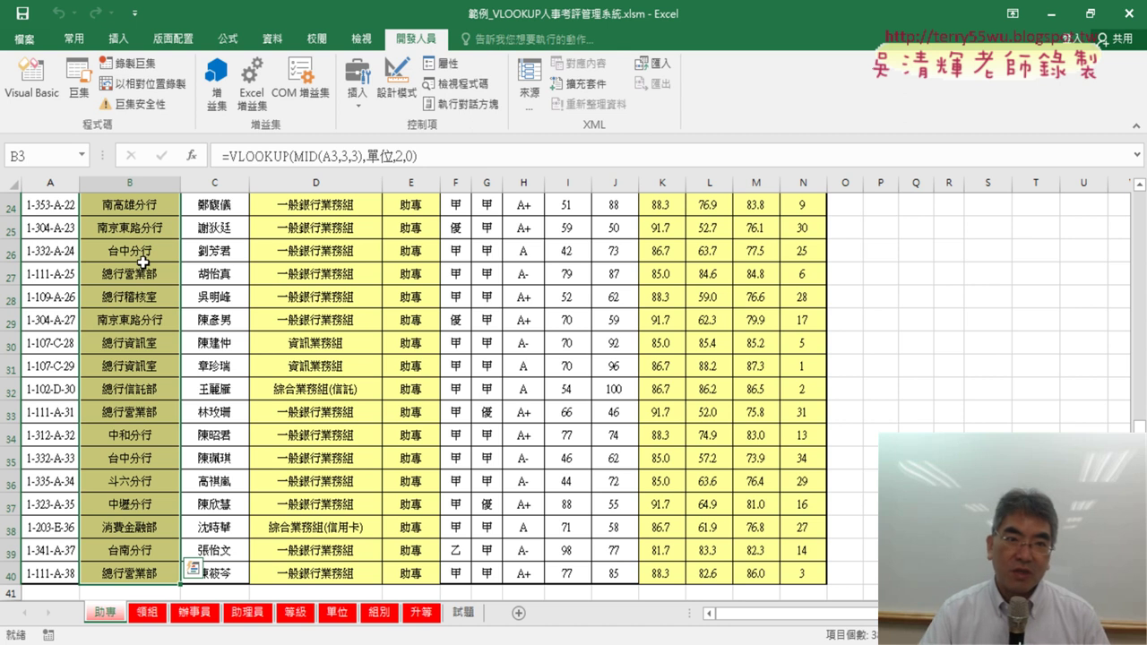
Step: Name the selected B3:B40 range 單位2 through the Name Box
left_click(33, 157)
key("BackSpace")
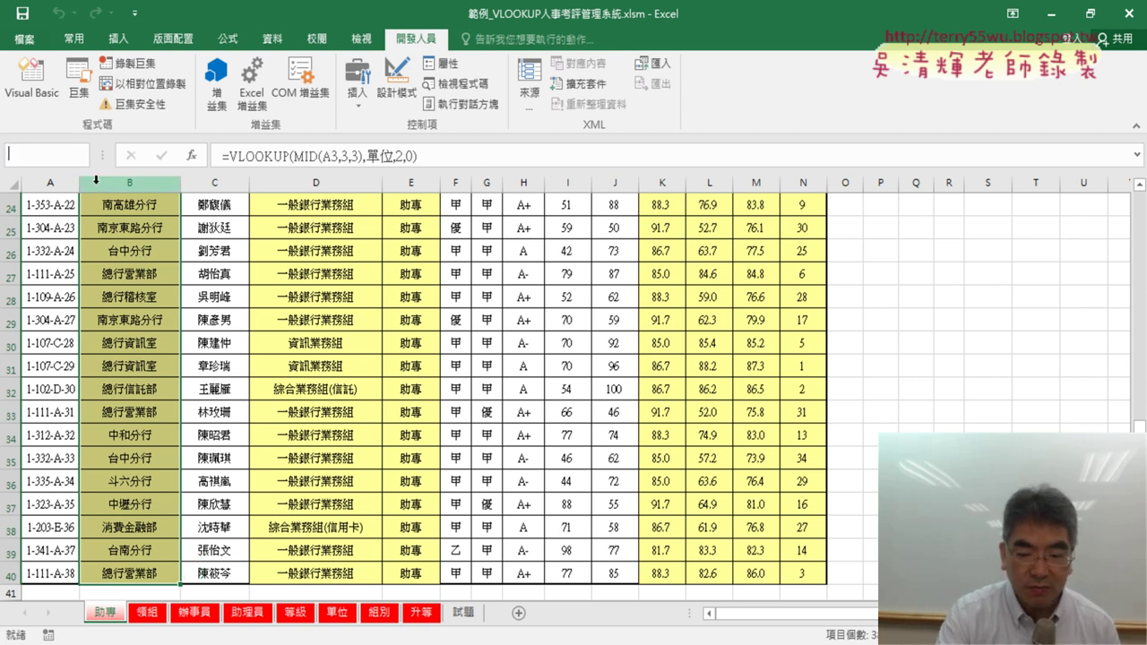
type("單")
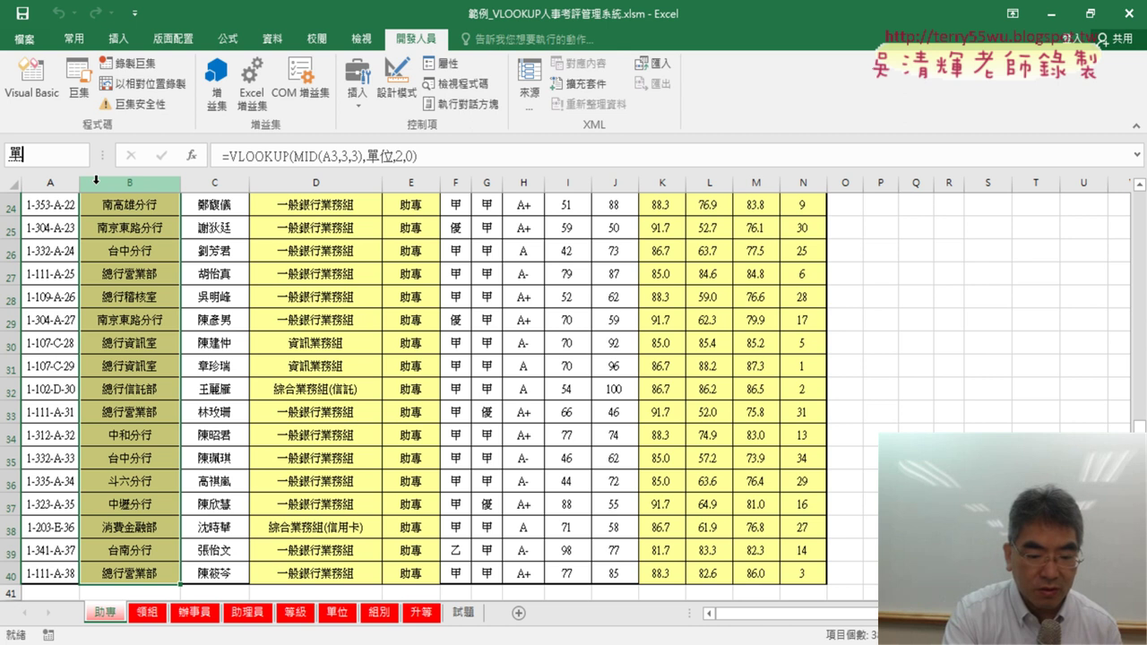
type("位2")
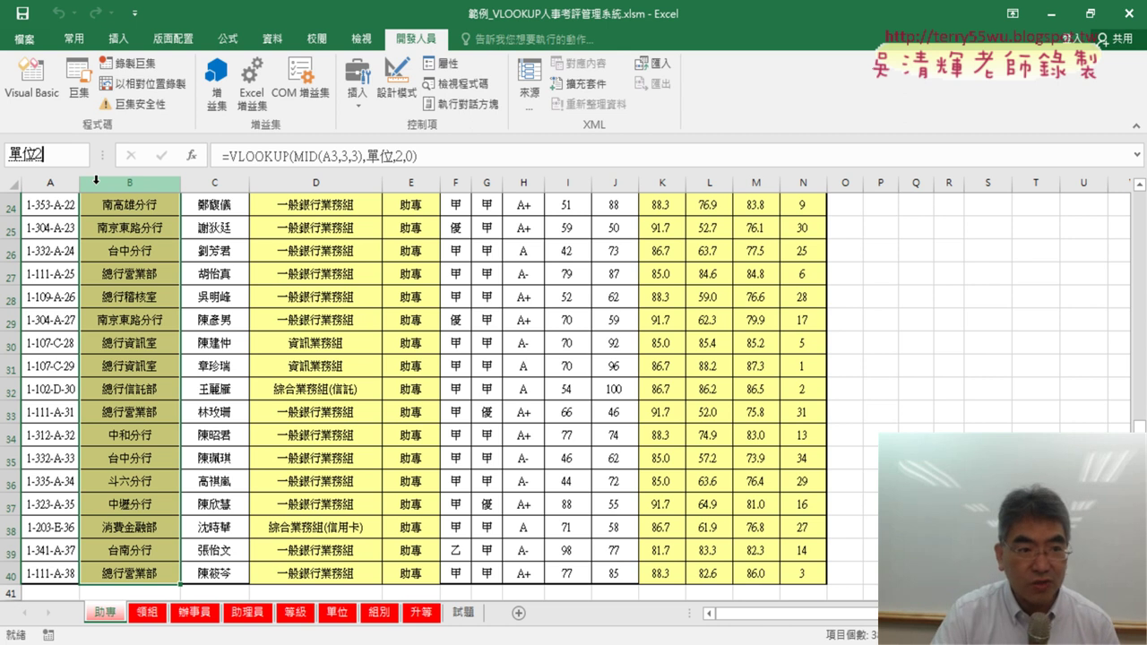
key("Return")
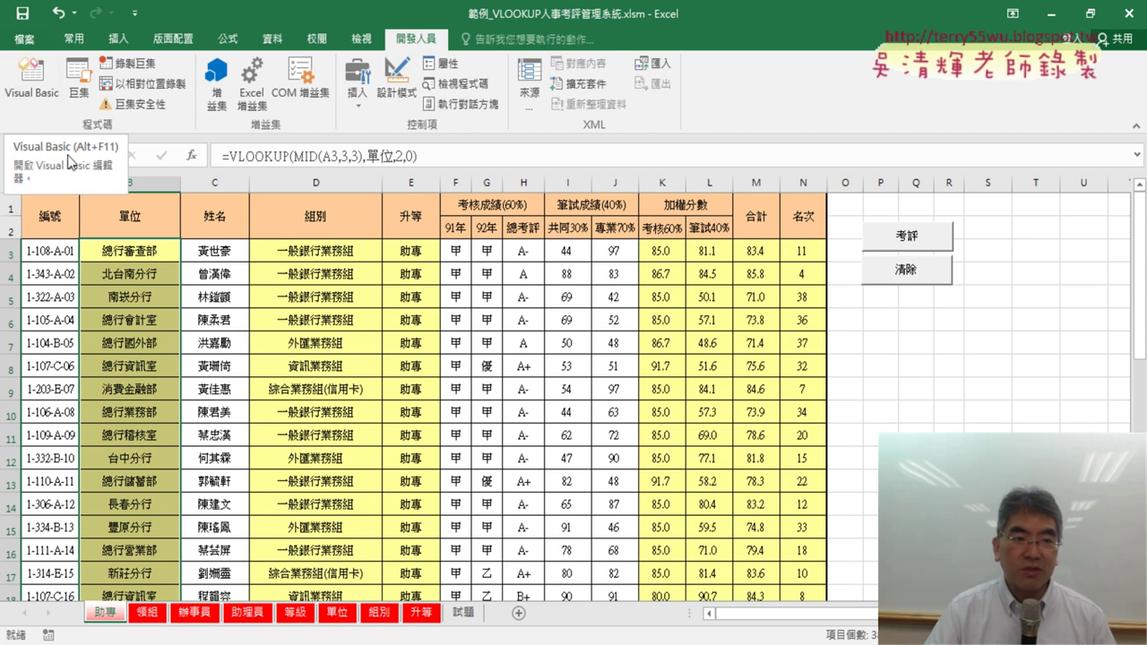
Step: Select column A from the 編號 header in A1 down to row 40
left_click(141, 250)
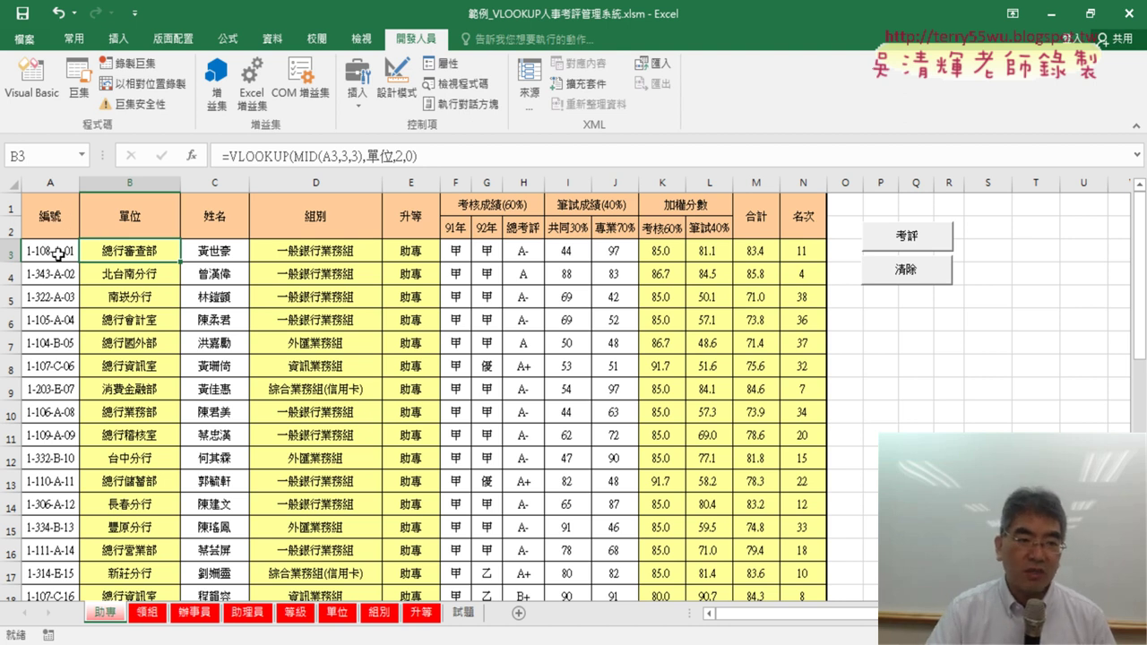
left_click(57, 254)
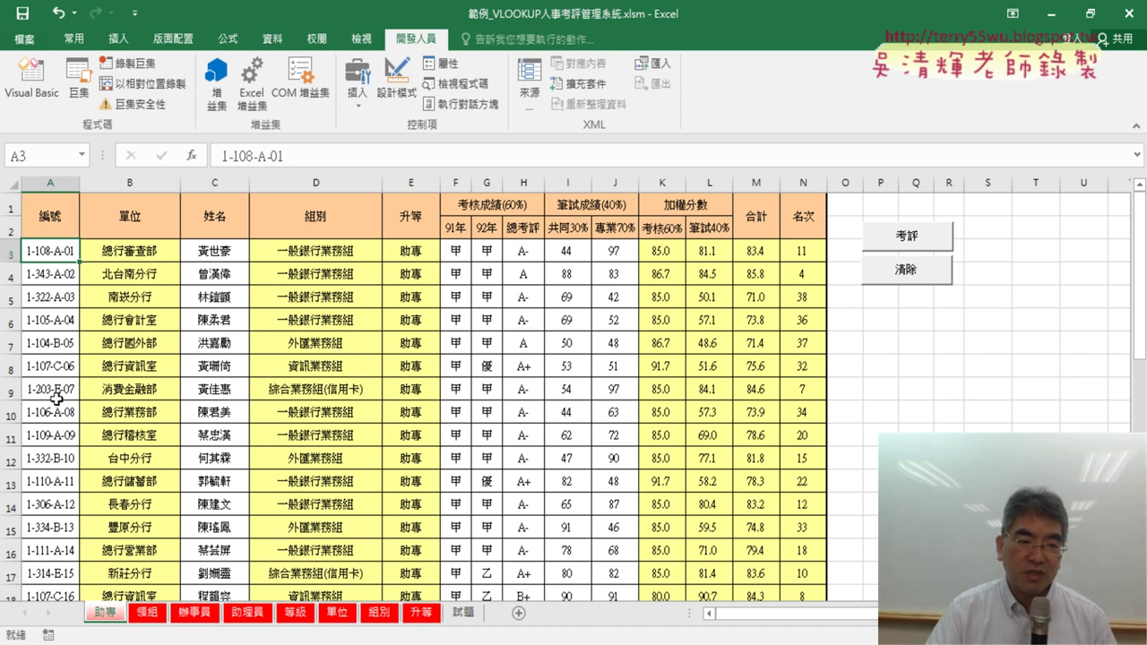
left_click(55, 214)
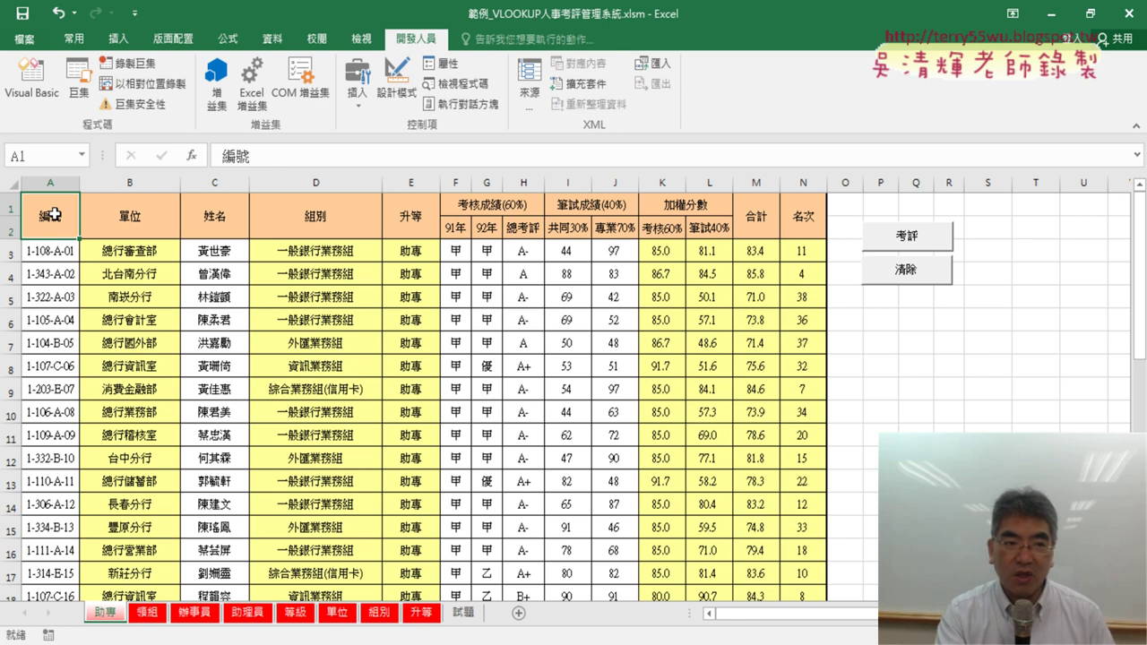
key("ctrl+shift+Down")
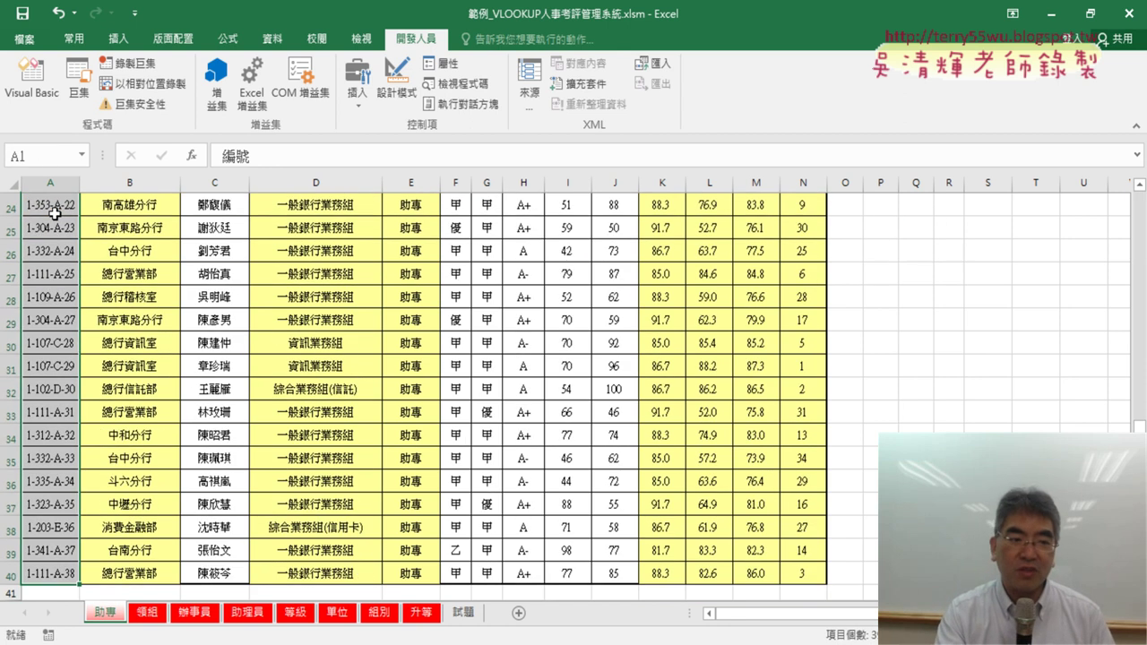
Step: Create the name 編號 from the selected column's top-row header
scroll(54, 213, "up", 4)
scroll(71, 222, "up", 4)
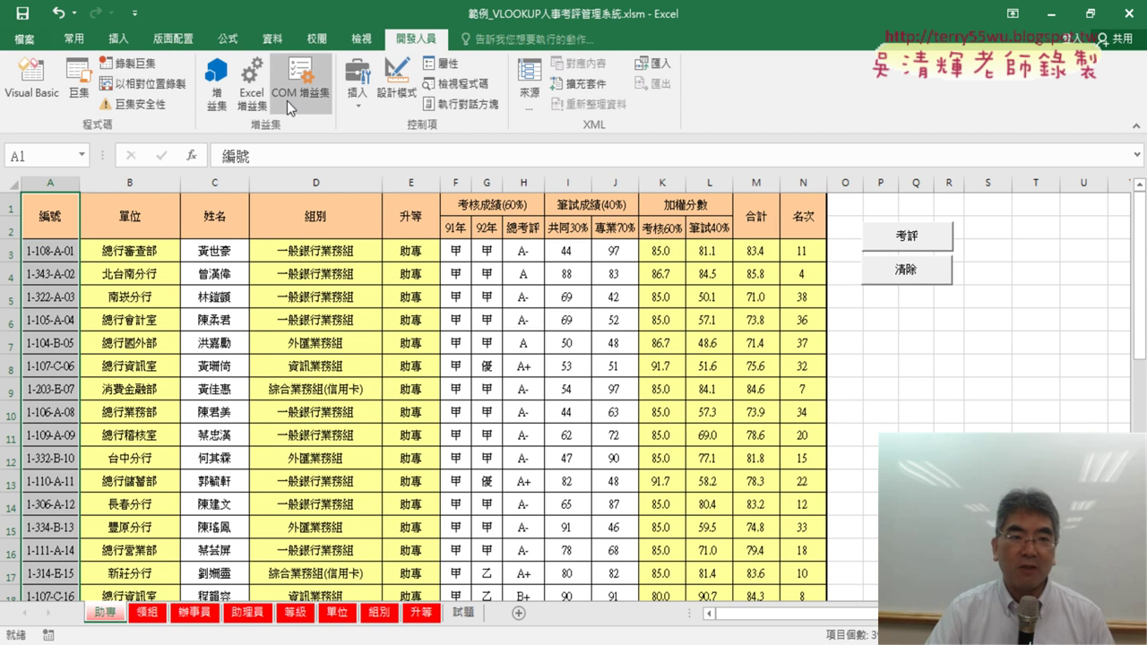
left_click(228, 38)
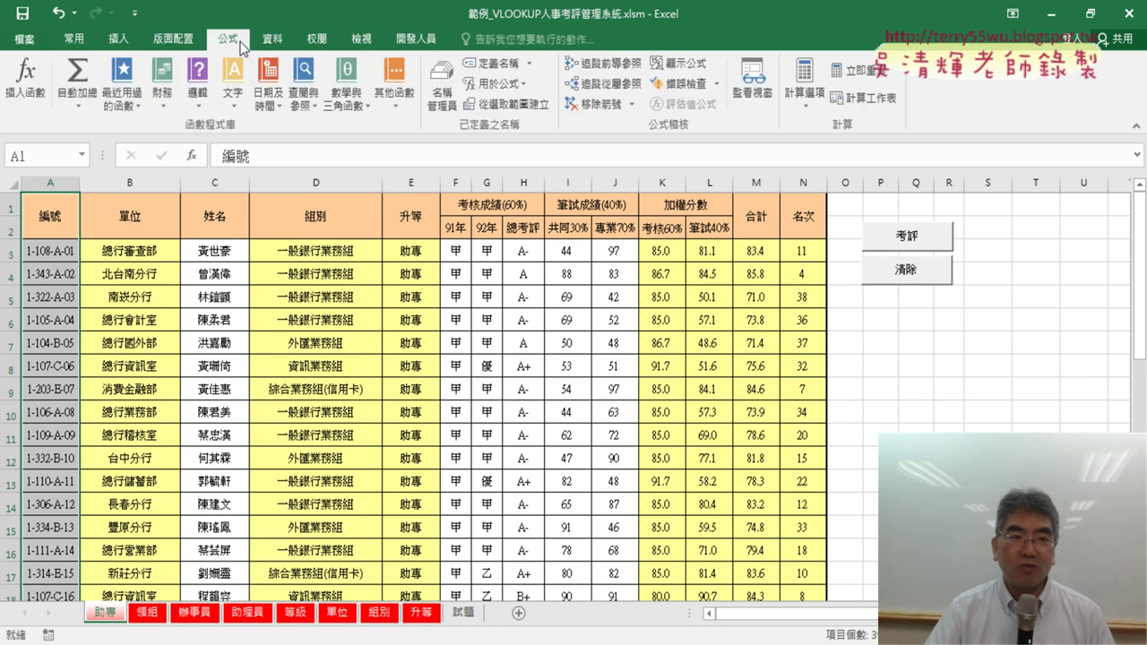
left_click(504, 107)
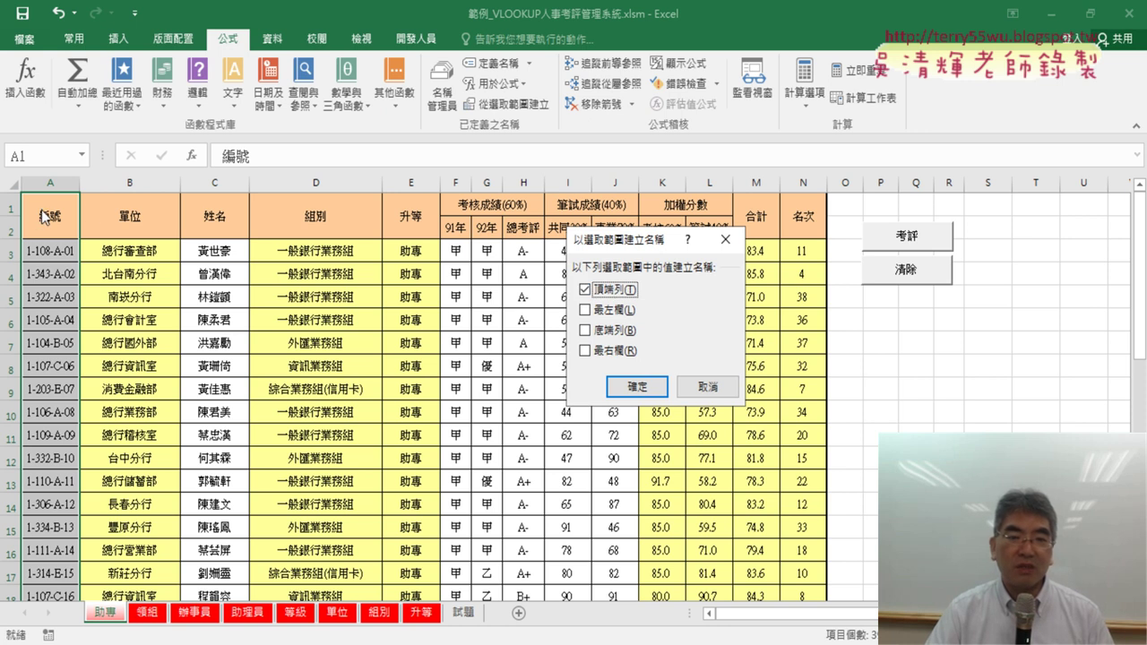
left_click(654, 390)
Step: Verify in Name Manager that 編號 refers to 助專!$A$2:$A$40, then return to B3
left_click(442, 89)
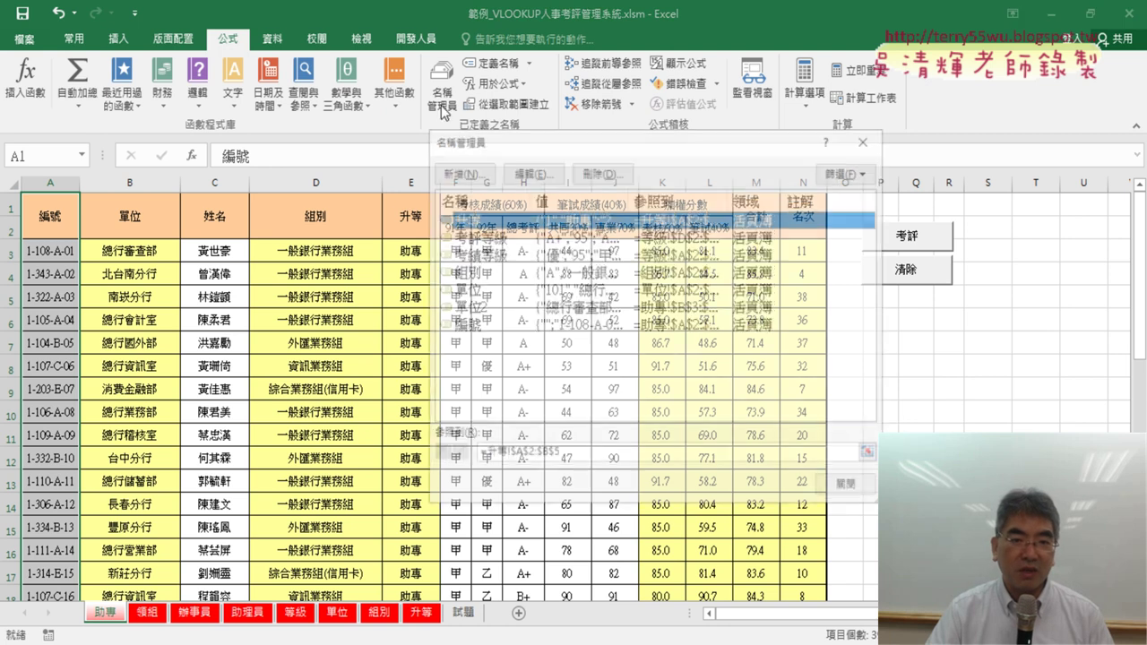
left_click(466, 326)
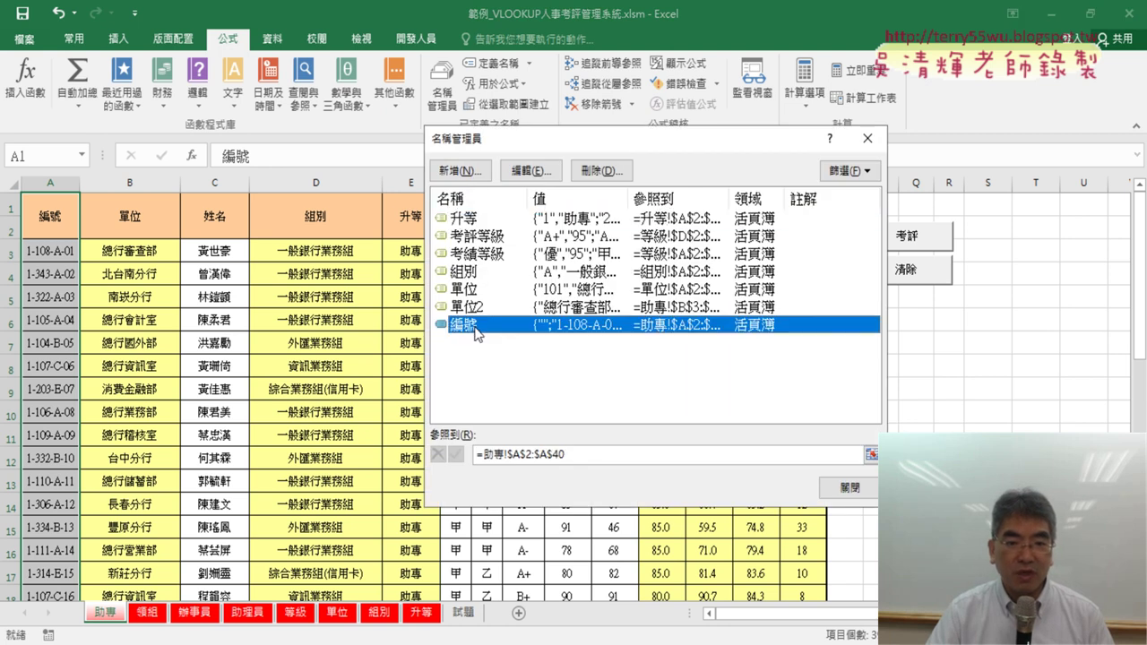
left_click(597, 460)
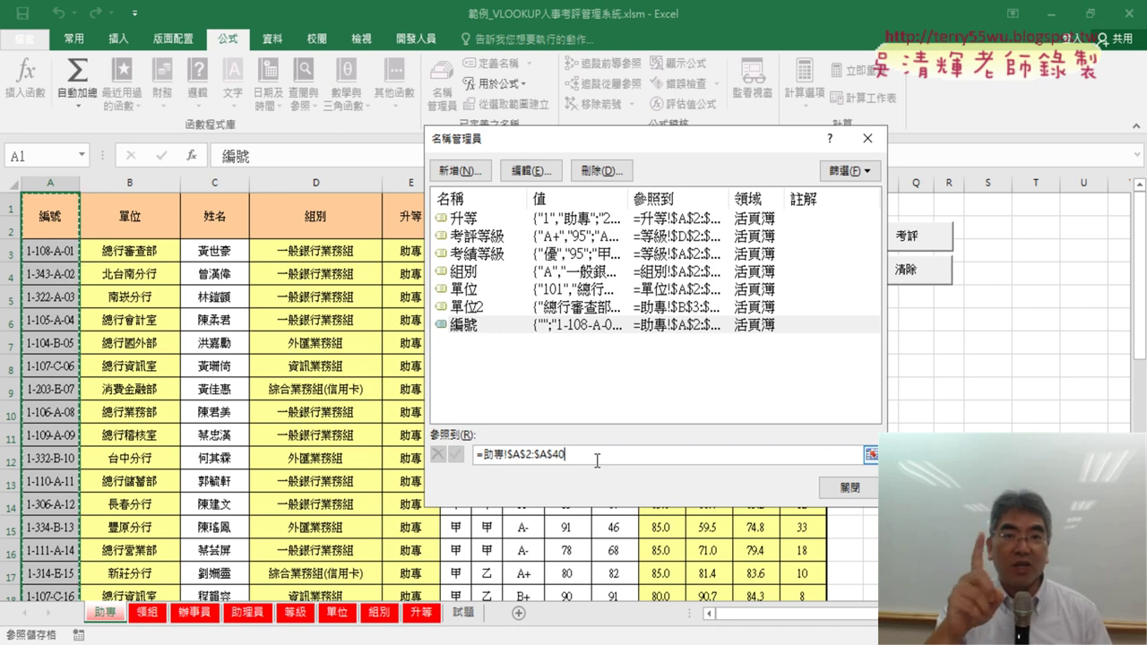
left_click(818, 489)
left_click(157, 244)
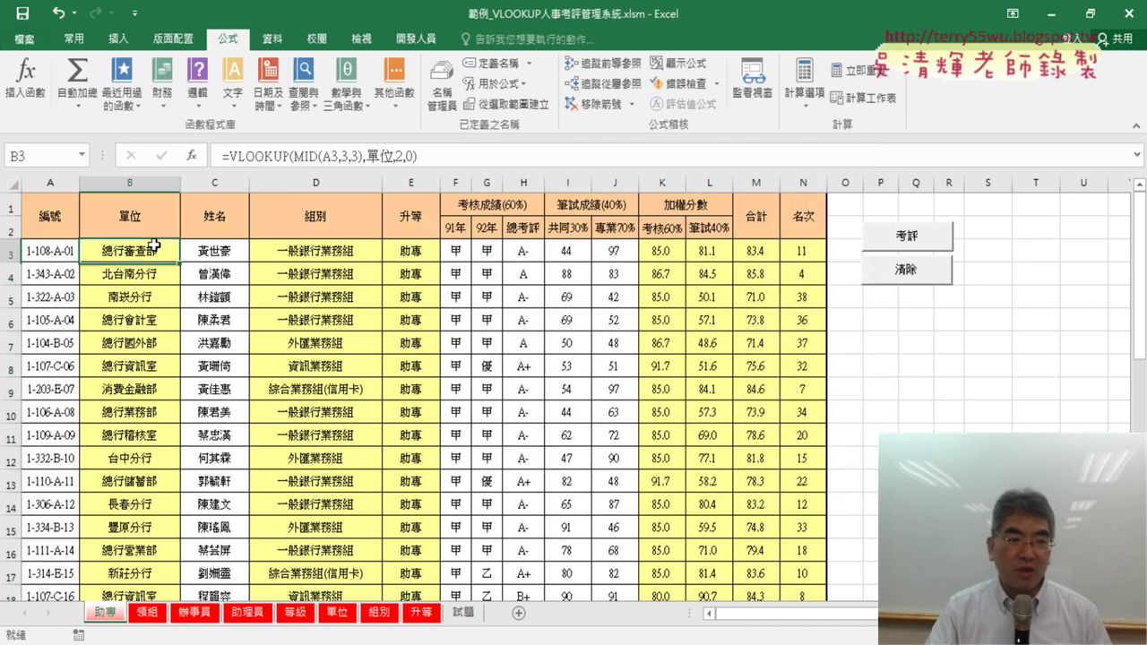
Step: Replace A3 in B3's MID argument with 編號, giving =VLOOKUP(MID(編號,3,3),單位,2,0)
left_click(327, 157)
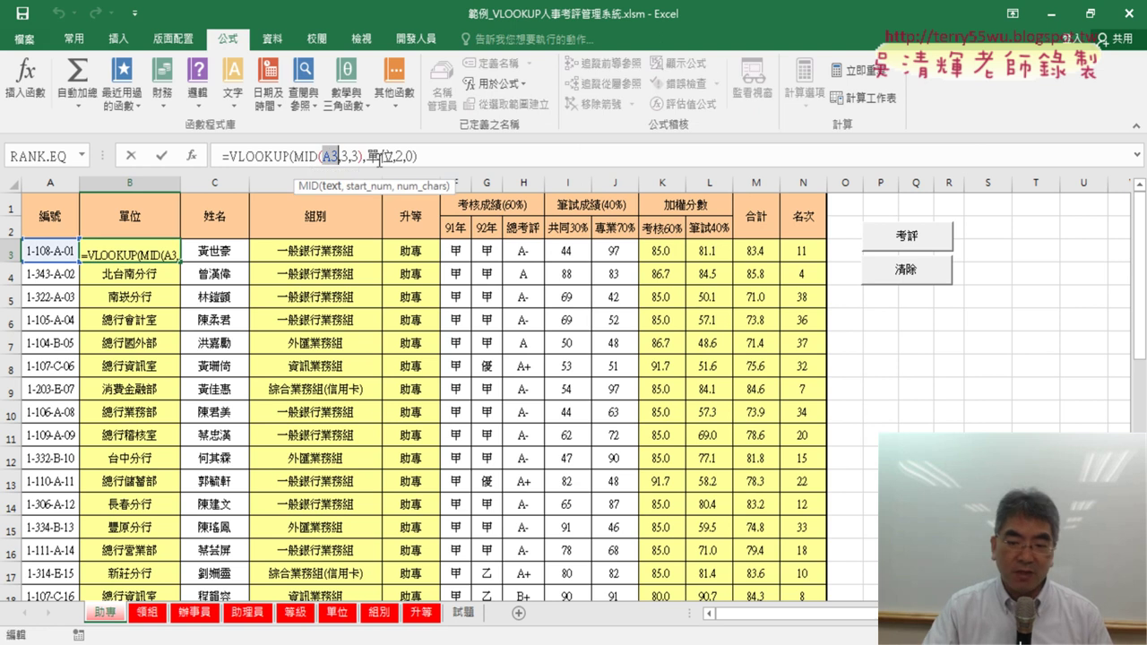
key("Delete")
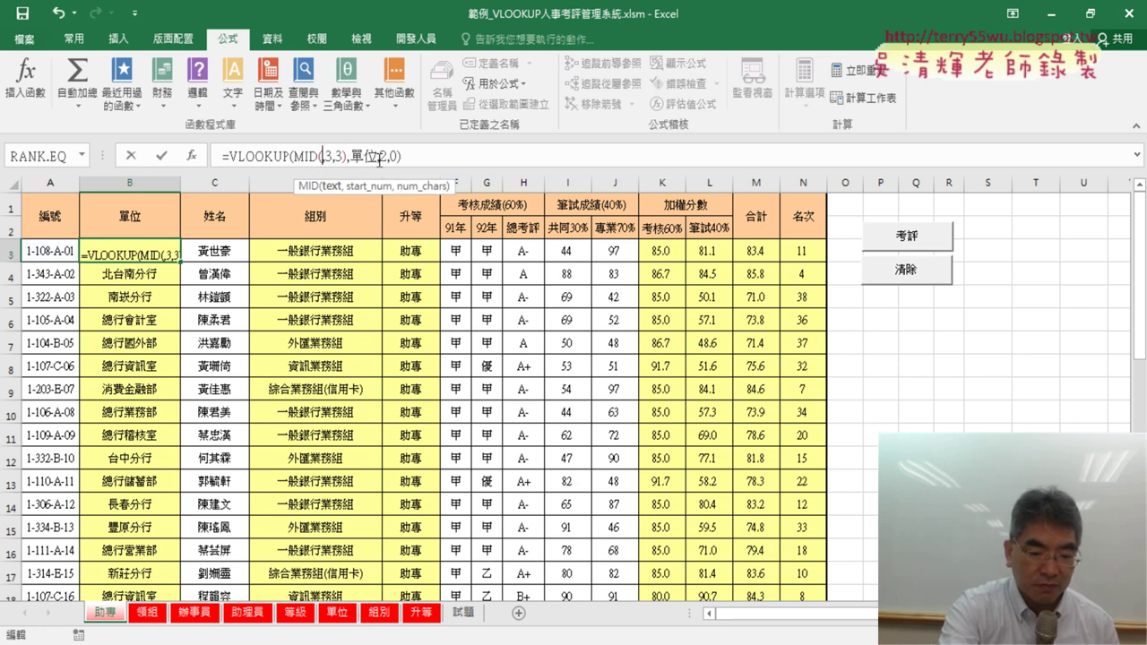
key("F3")
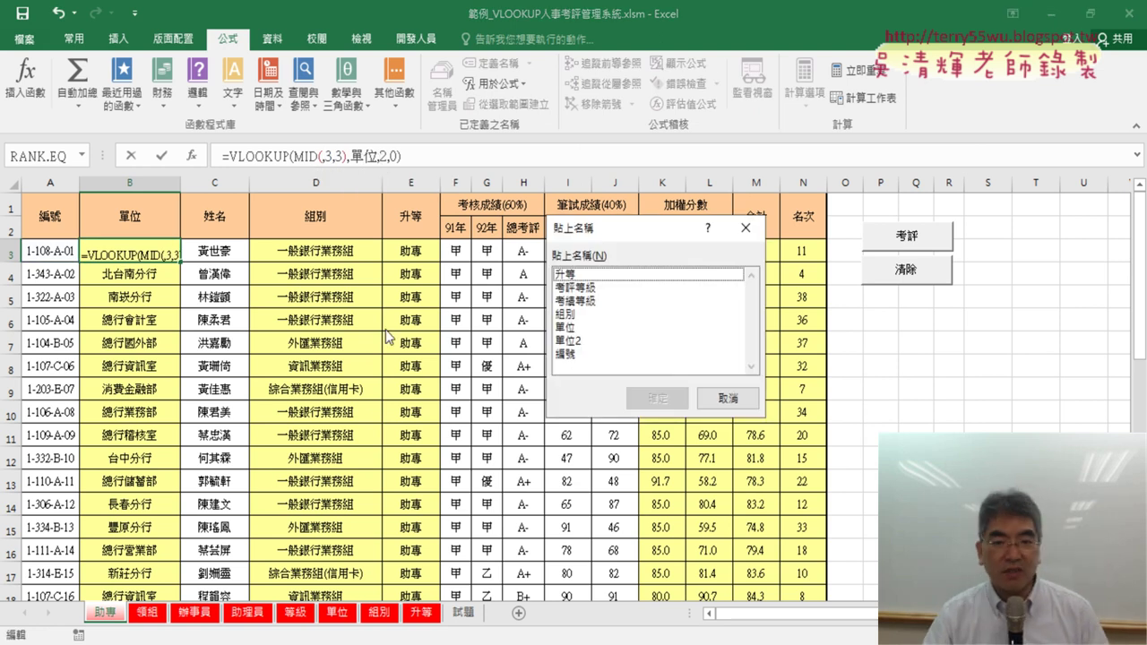
left_click(573, 354)
key("Return")
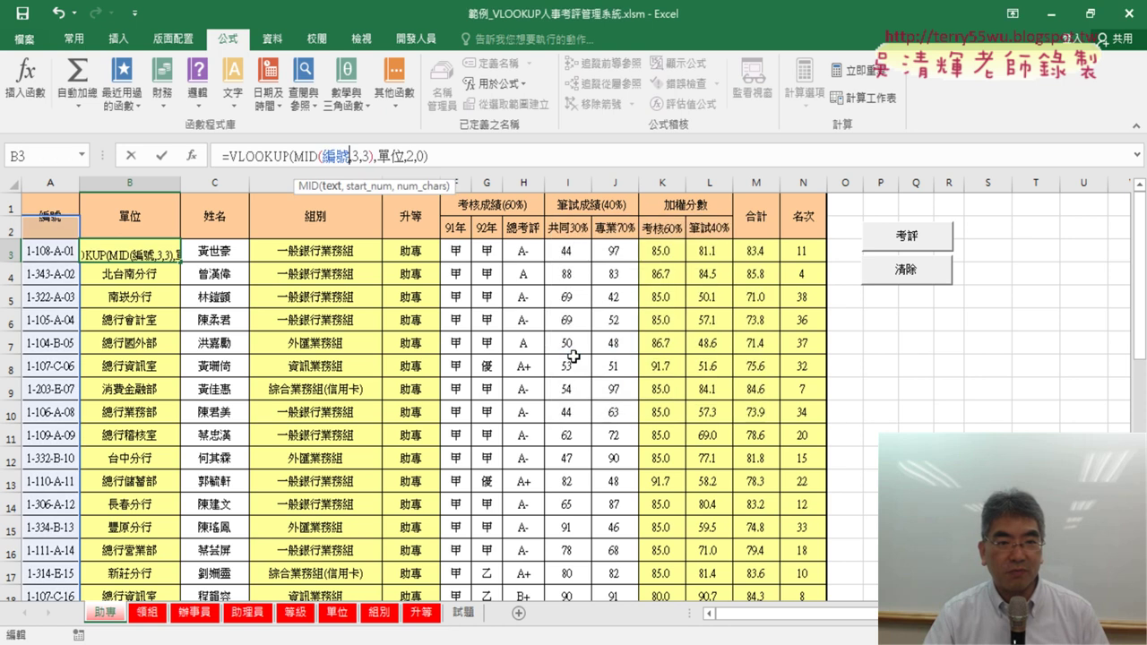
left_click(166, 159)
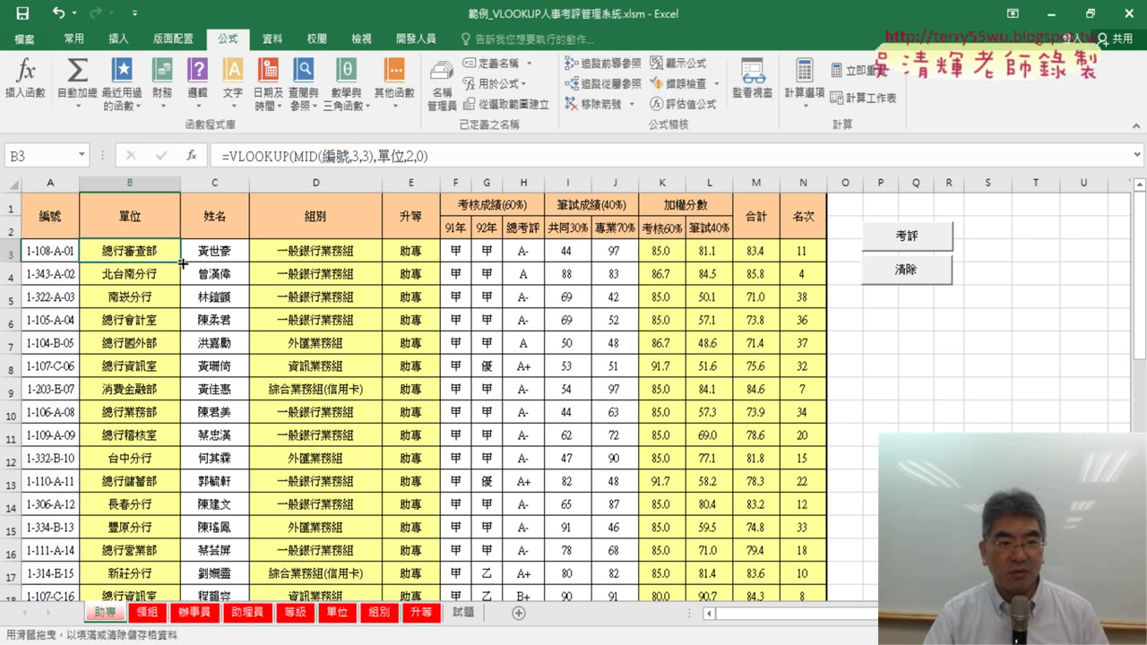
Step: Copy B3's formula text from the formula bar, leaving the cell unchanged
key("ctrl+shift+Down")
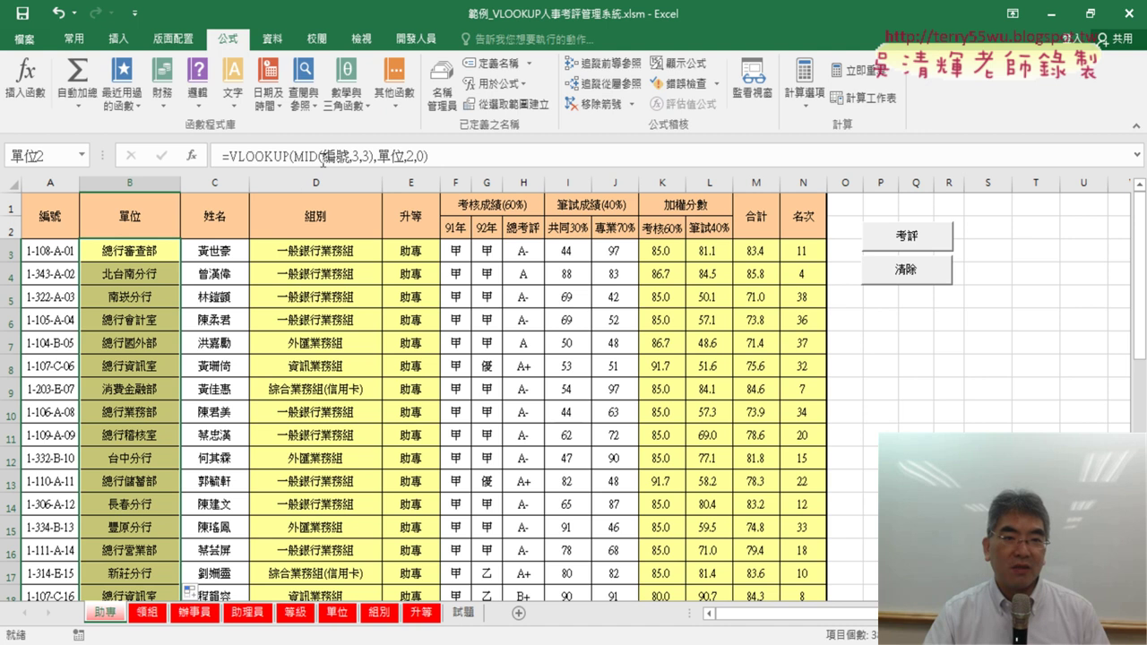
left_click_drag(440, 157, 224, 157)
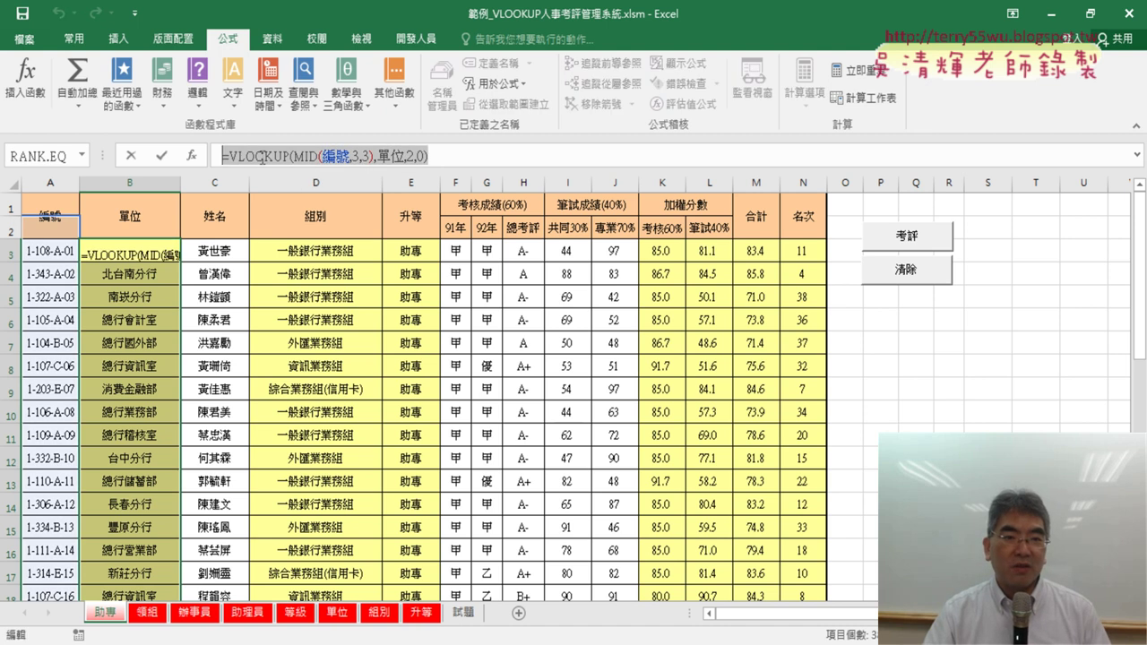
right_click(329, 160)
key("Escape")
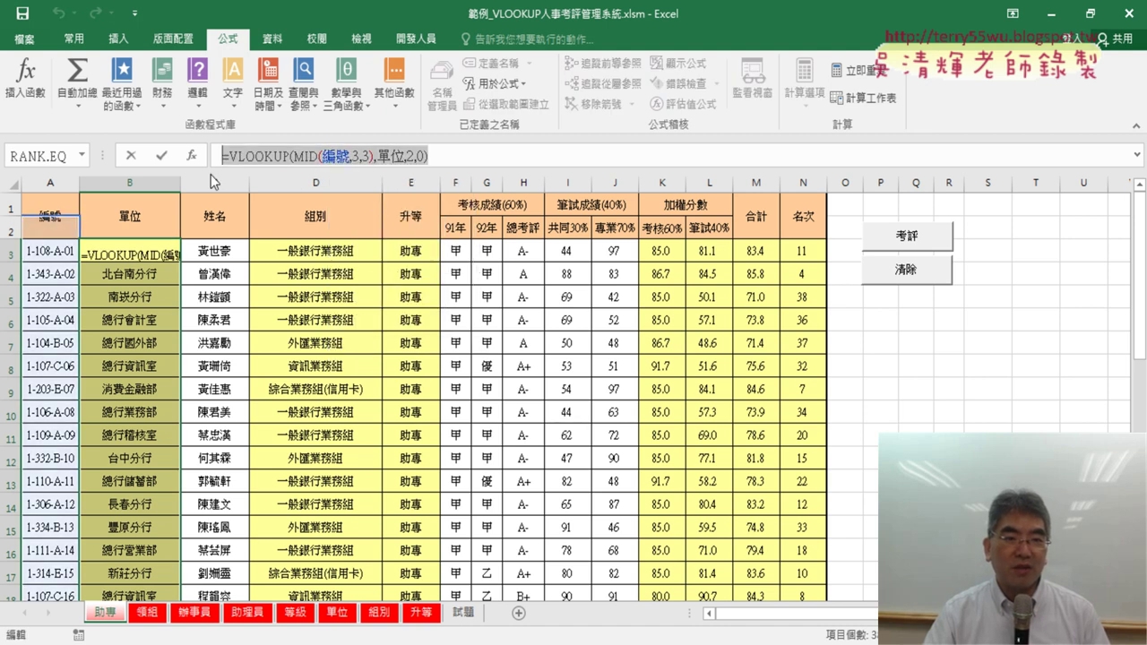
left_click(134, 157)
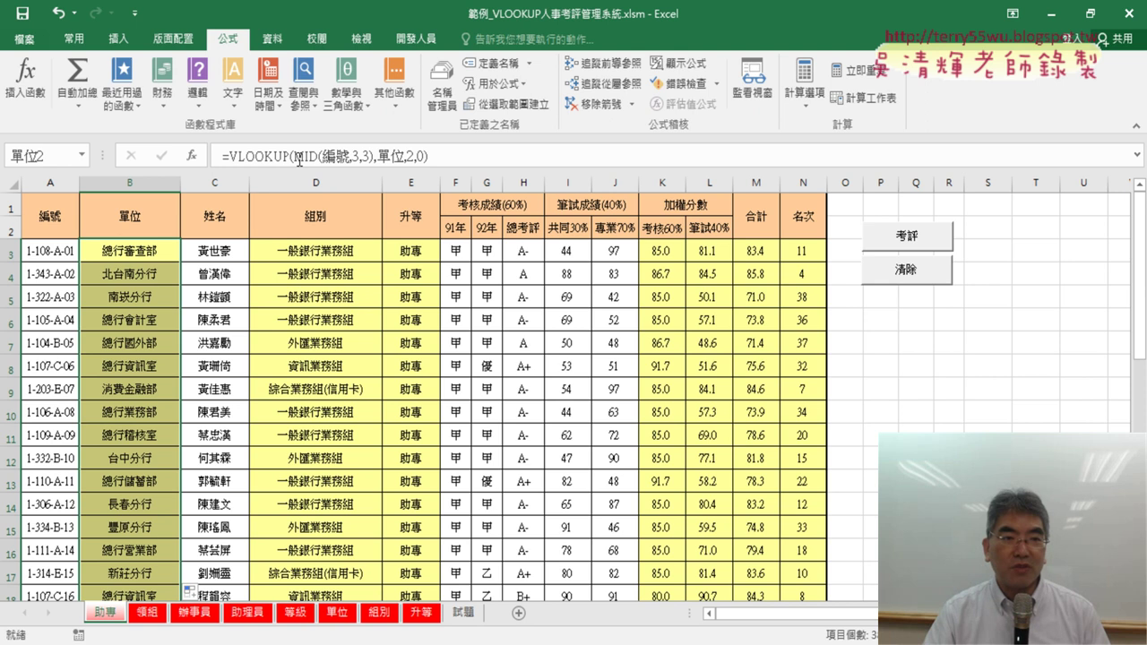
left_click(416, 38)
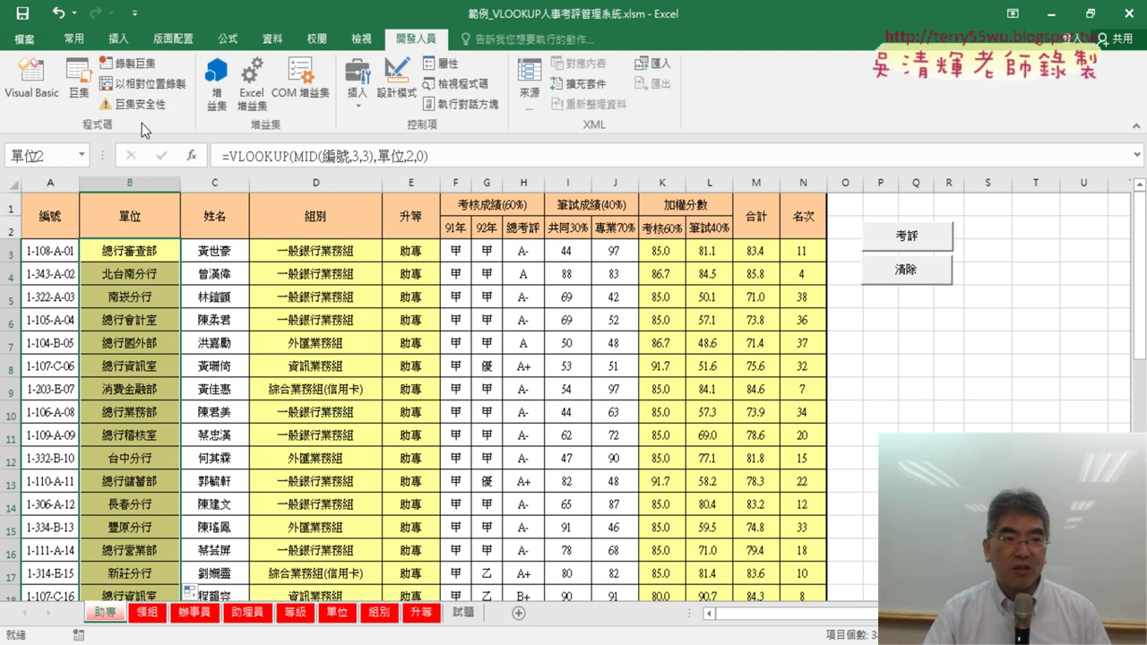
Step: Paste the named formula over the macro's VLOOKUP string, then undo to restore MID(A" & i & ",3,3)
left_click(41, 90)
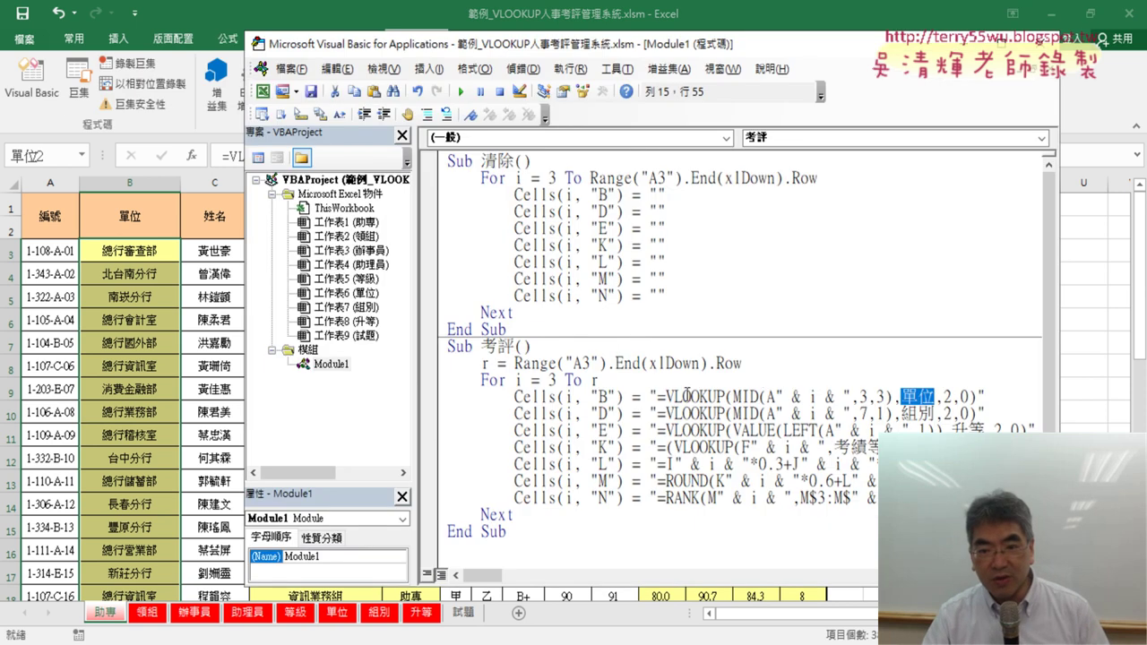
left_click_drag(657, 395, 973, 395)
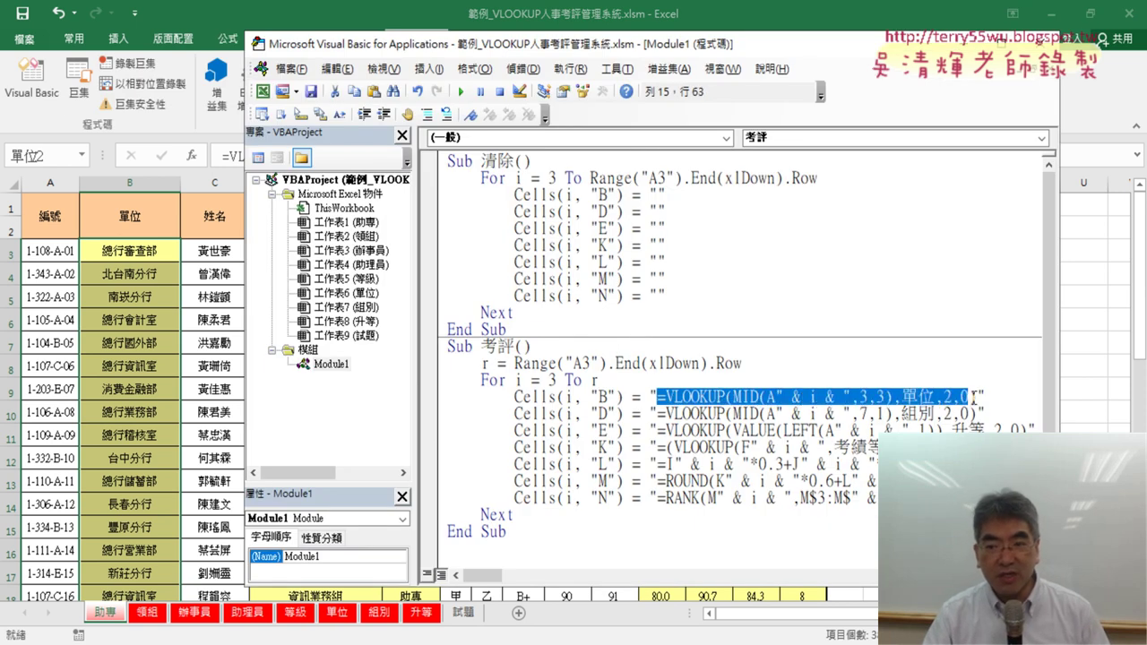
key("ctrl+v")
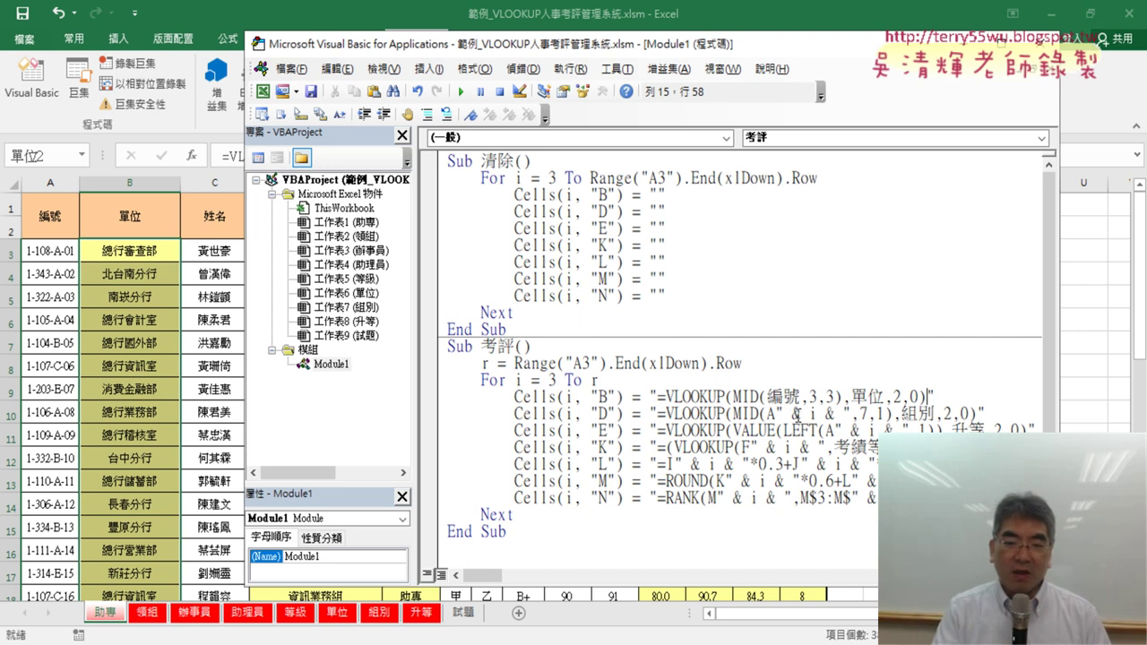
key("ctrl+z")
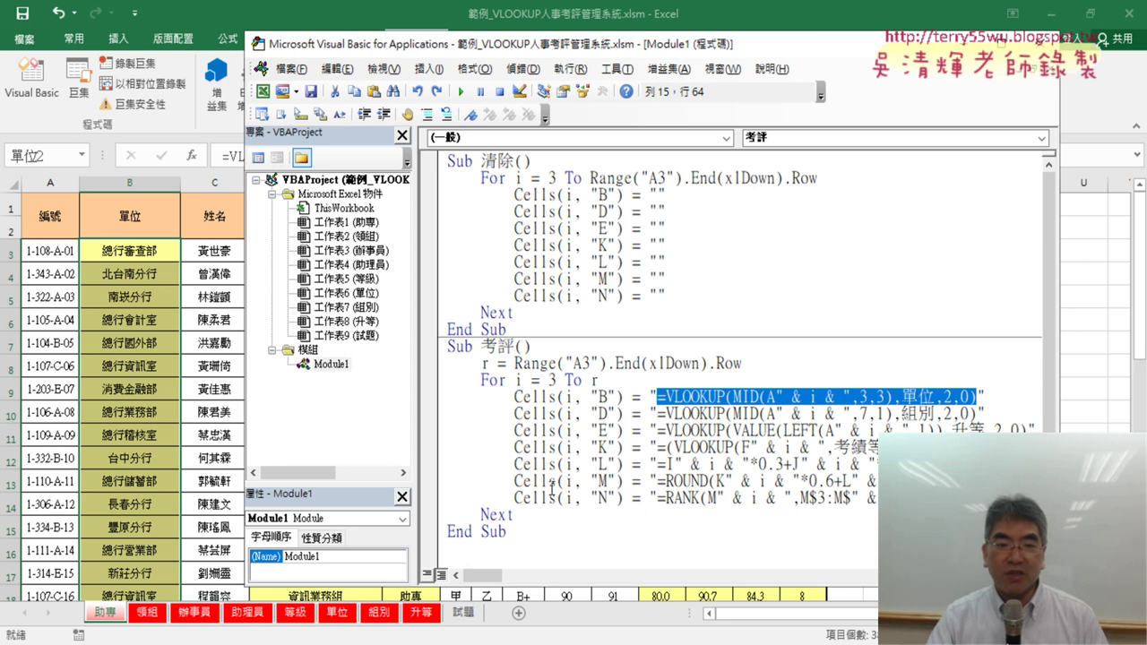
Step: Reposition and widen the VBA editor window beside the sheet
left_click(607, 247)
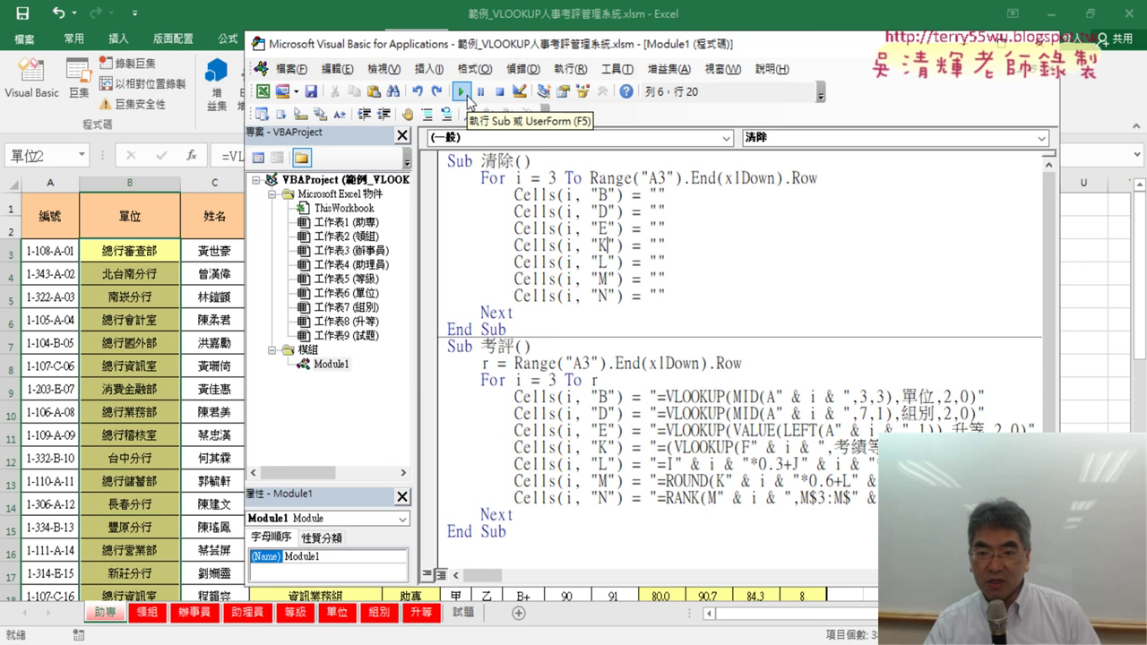
left_click_drag(565, 43, 393, 42)
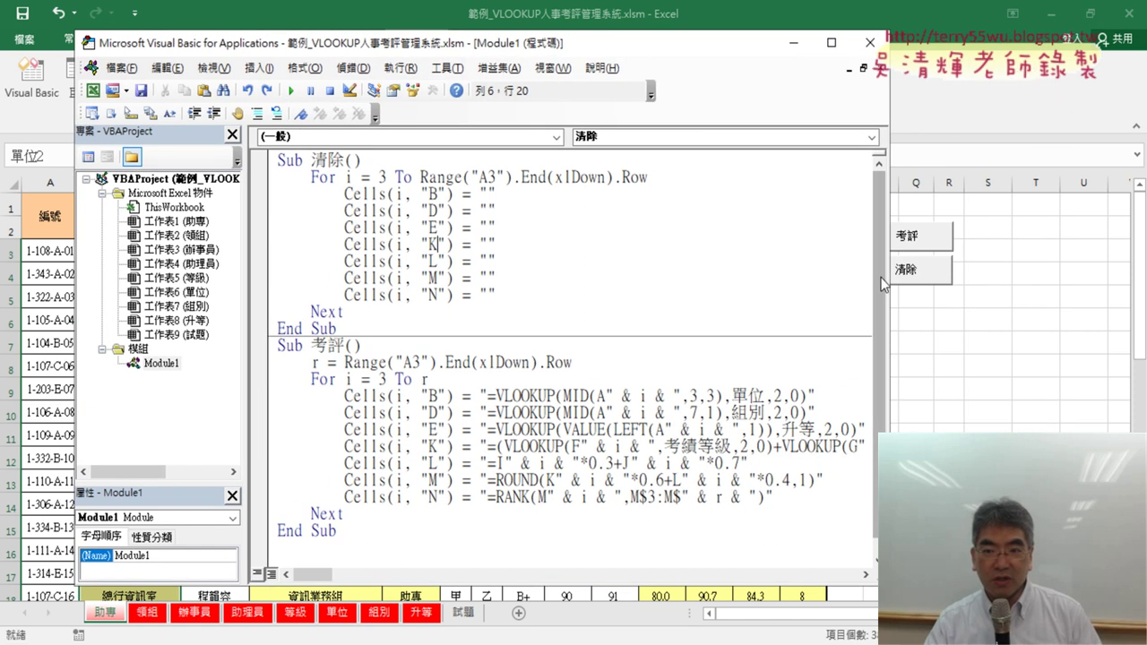
left_click_drag(889, 348, 1112, 348)
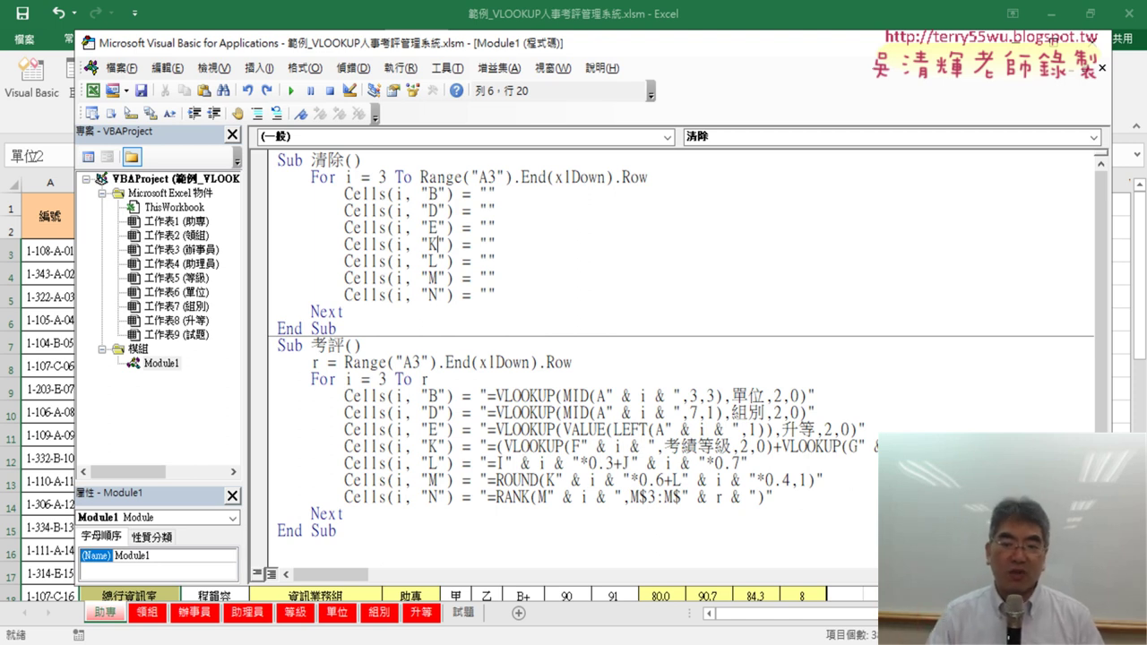
Step: Run the 清除 macro and then the 考評 macro from the VBA editor
left_click_drag(473, 47, 843, 58)
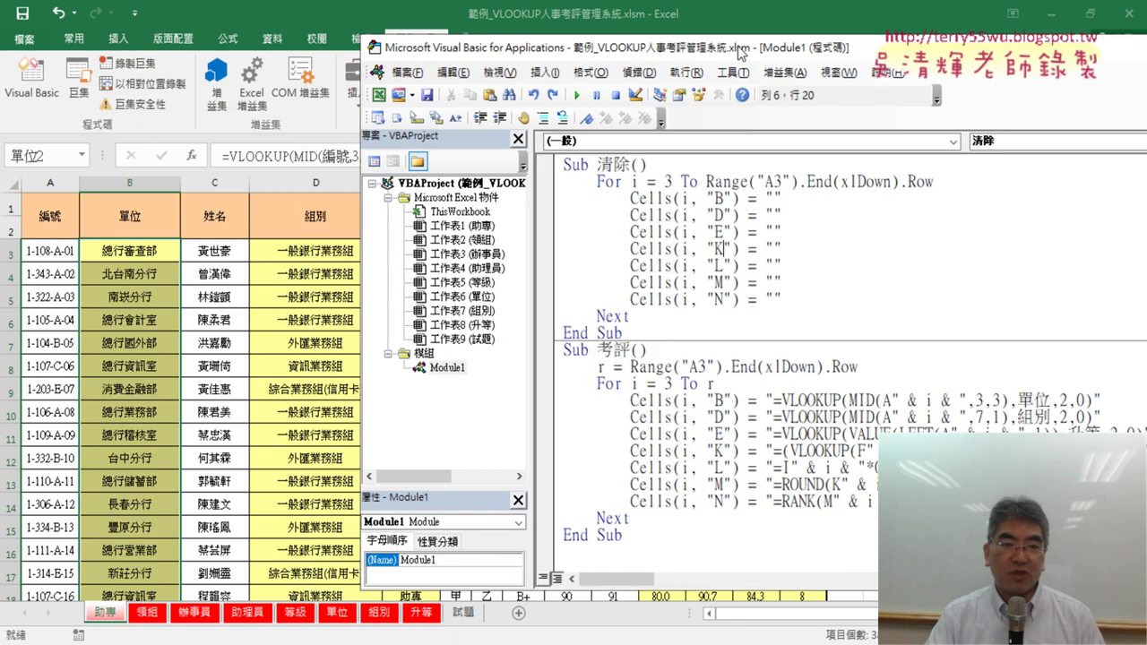
left_click(776, 221)
left_click(661, 100)
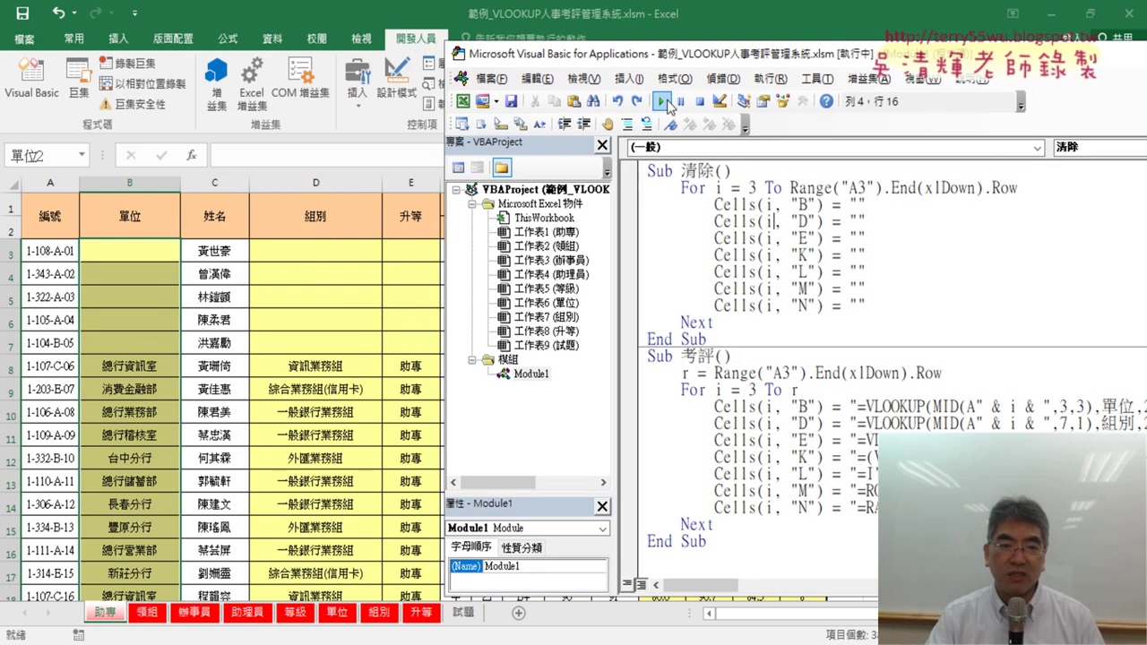
left_click_drag(689, 46, 391, 341)
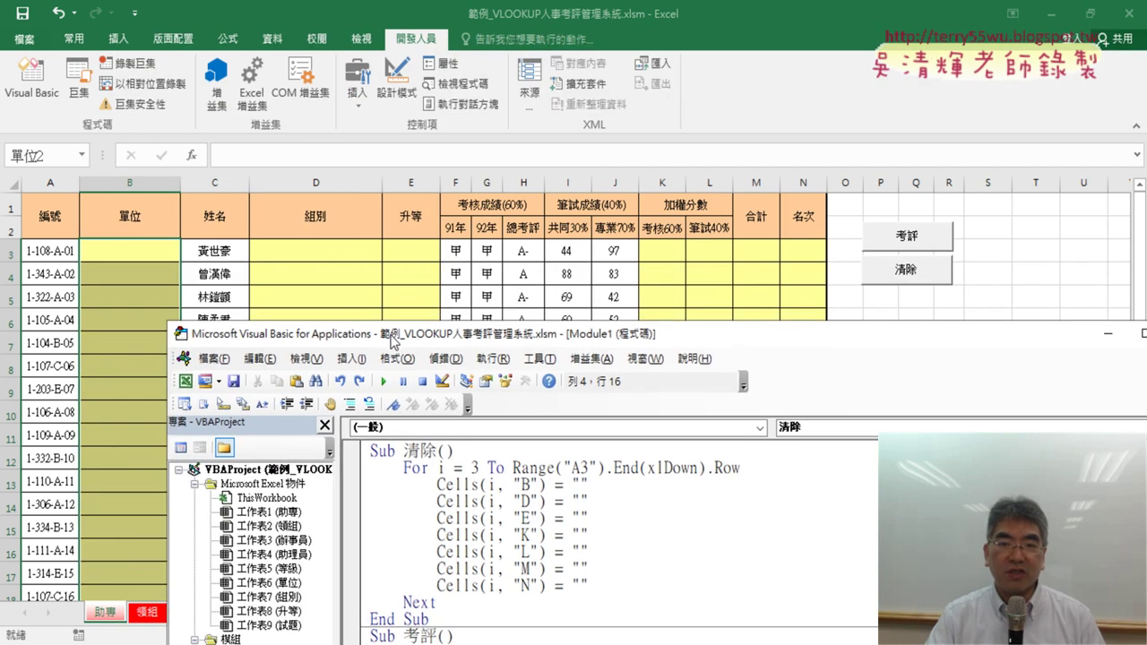
left_click_drag(533, 336, 626, 39)
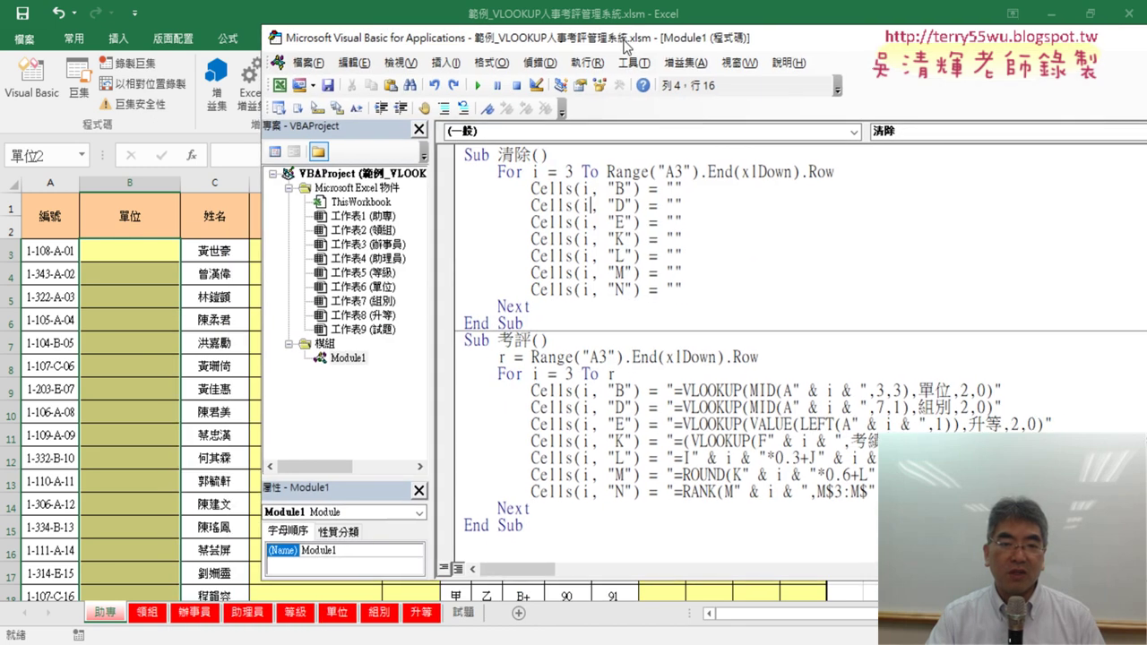
left_click(635, 403)
left_click(476, 84)
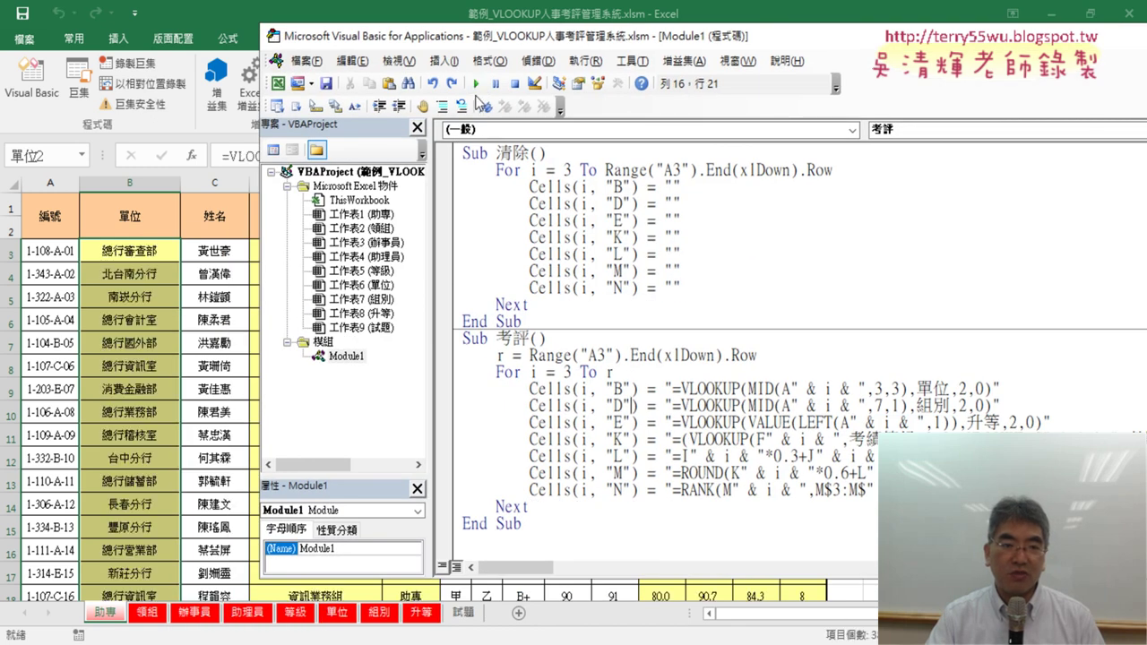
left_click_drag(462, 45, 345, 54)
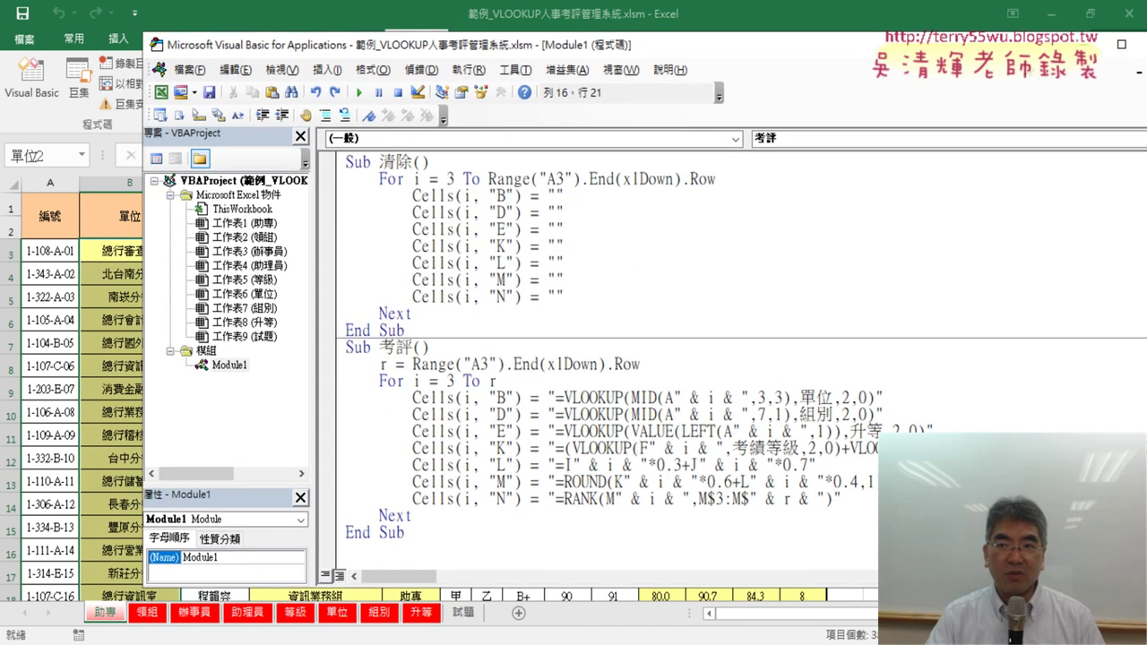
Step: Minimize the editor and test the sheet's 清除 and 考評 buttons repeatedly, ending with 清除
left_click(1097, 40)
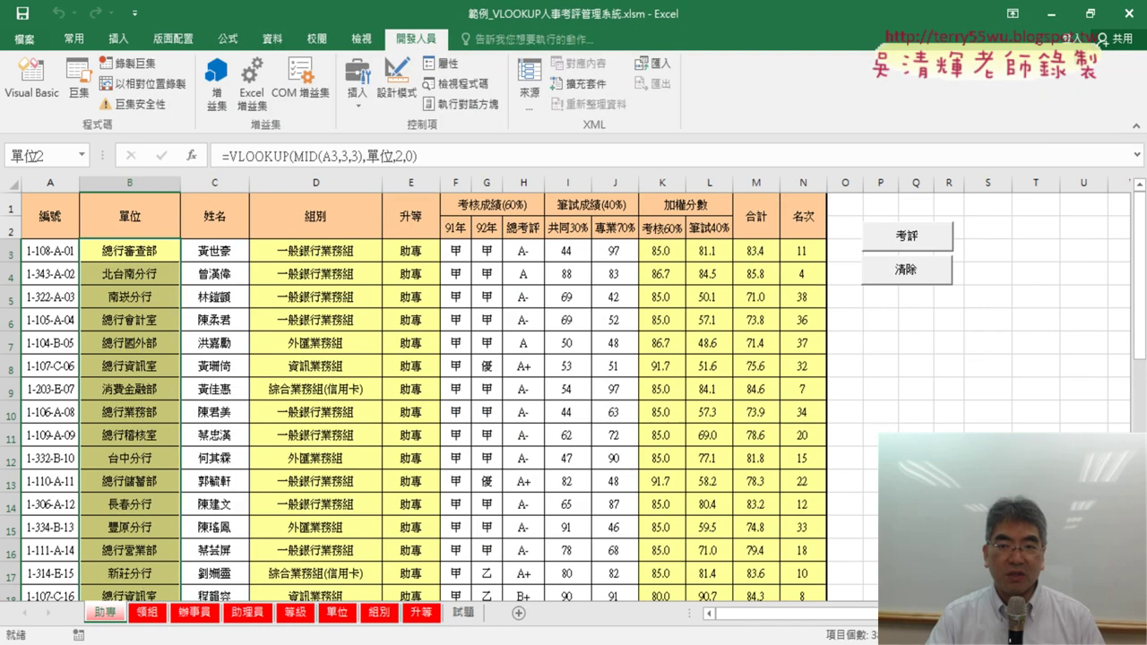
left_click(133, 252)
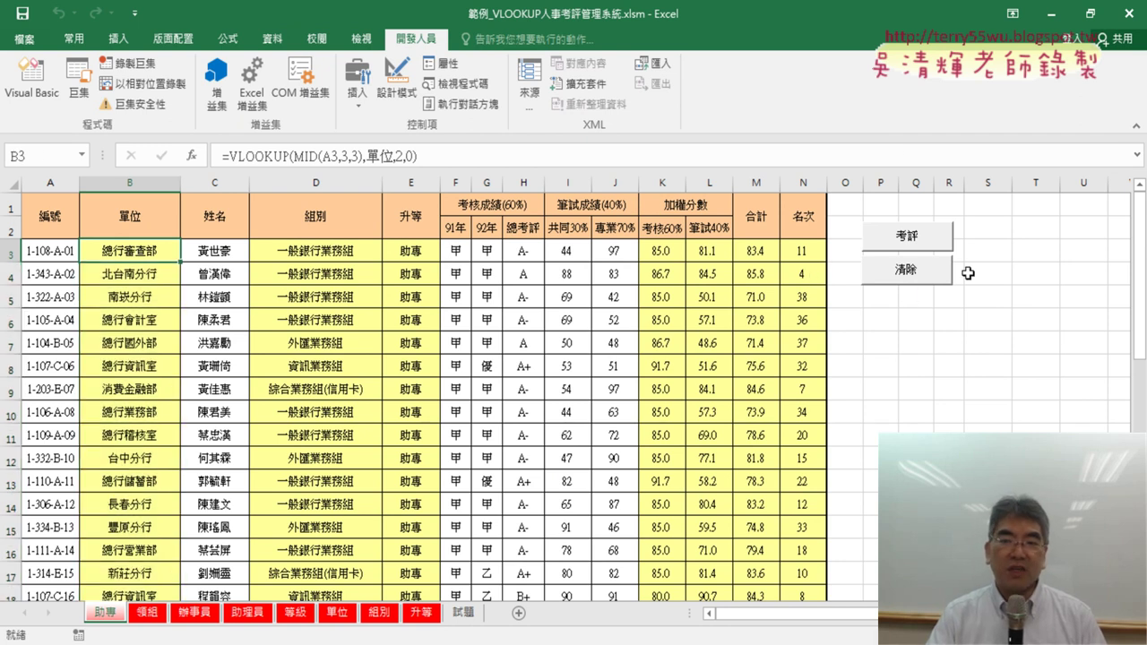
left_click(920, 283)
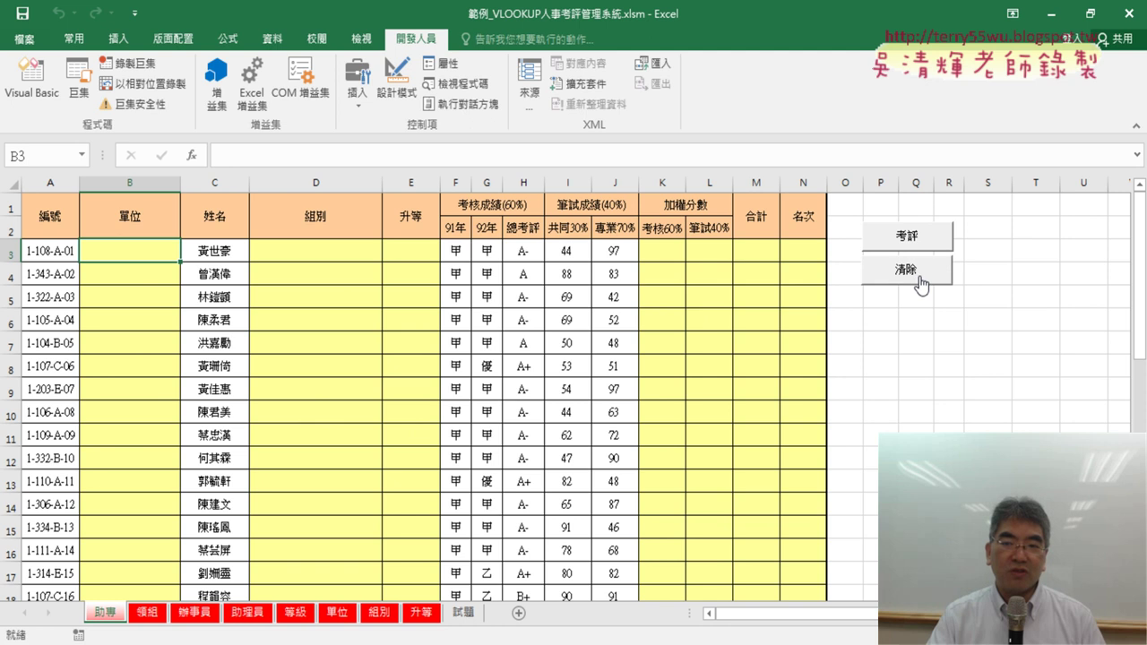
left_click(921, 249)
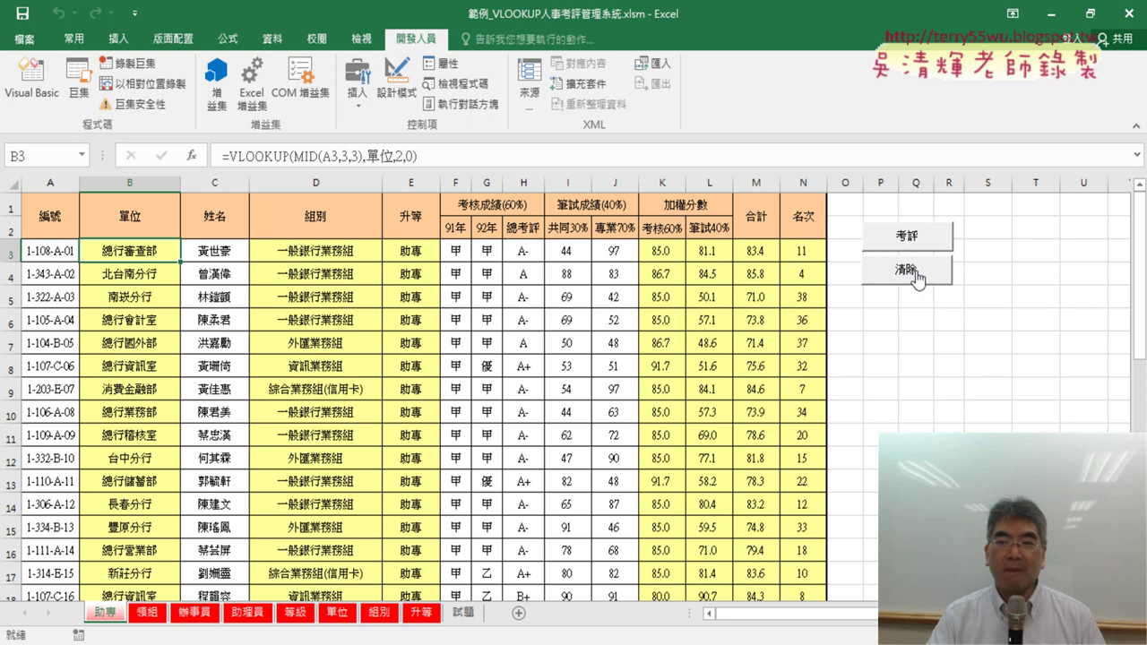
left_click(916, 279)
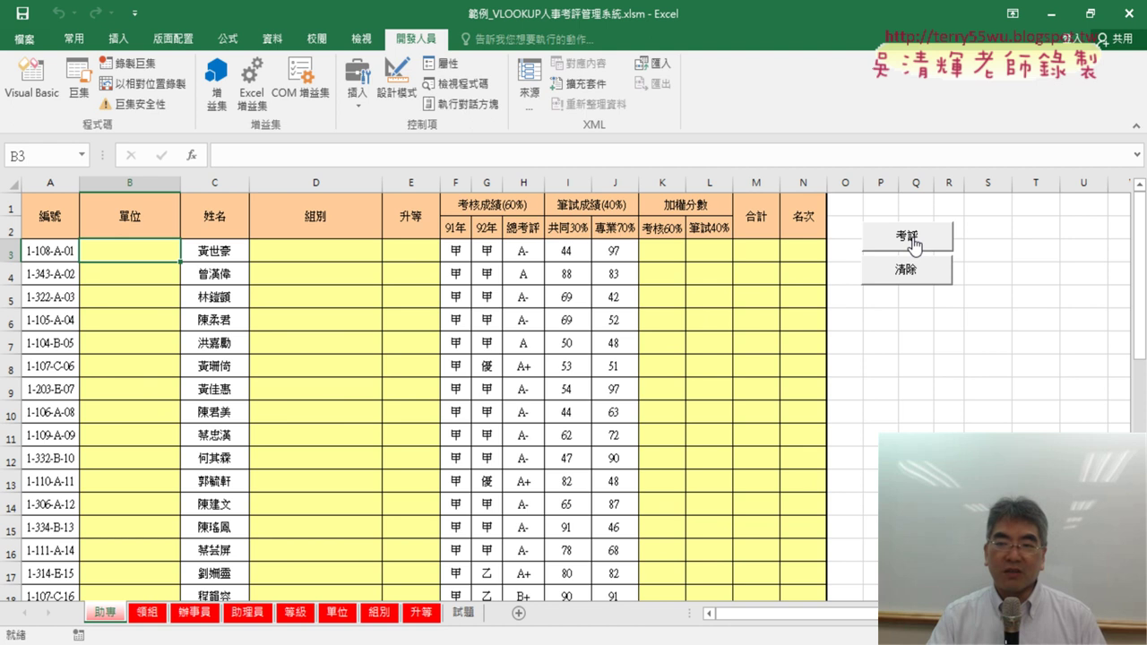
left_click(915, 246)
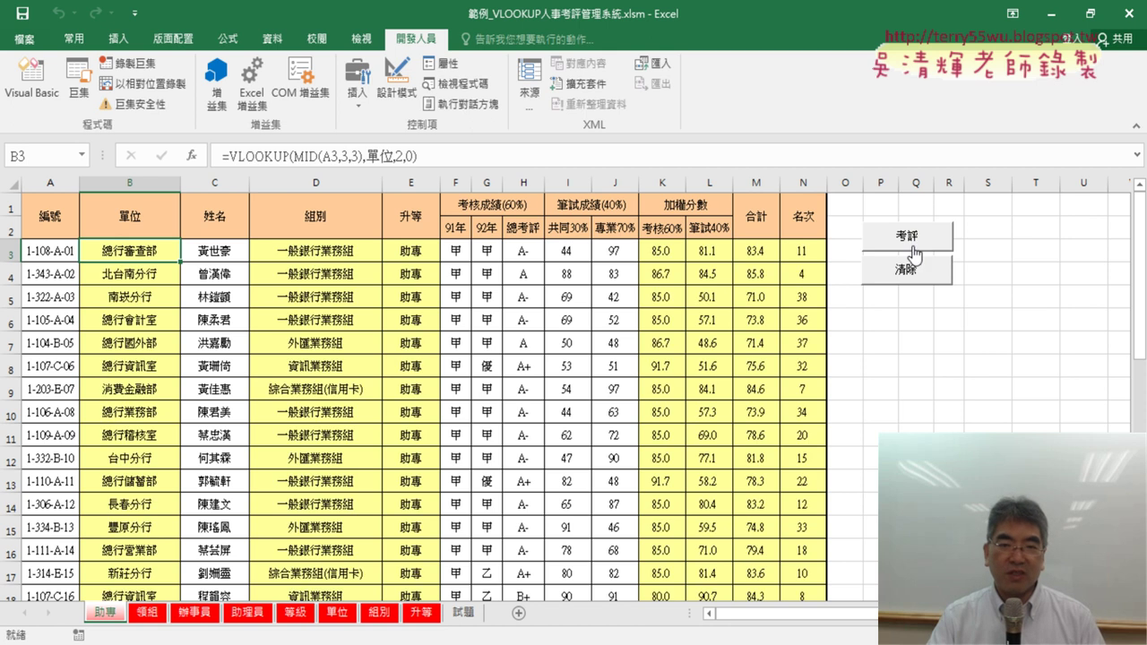
left_click(908, 269)
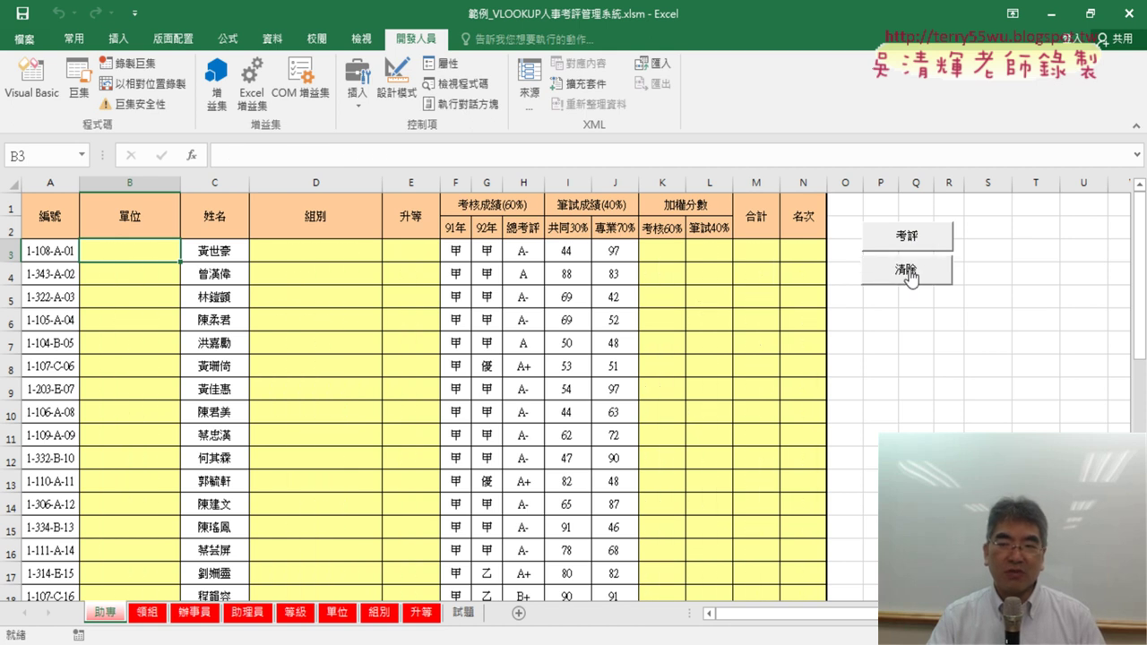
left_click(910, 246)
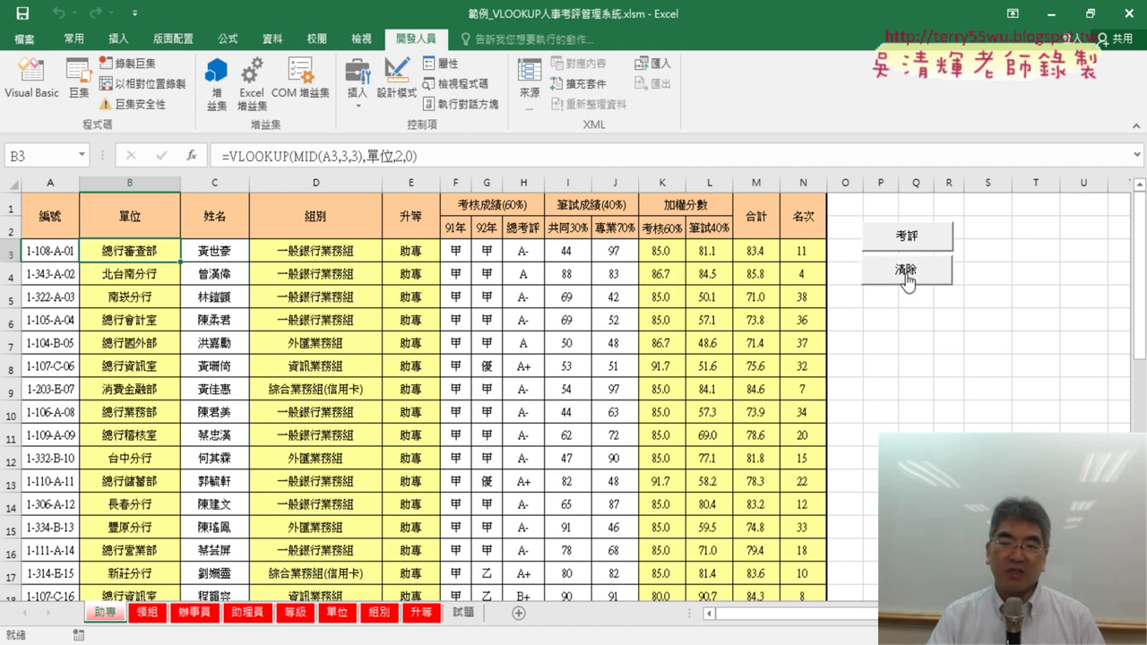
left_click(907, 276)
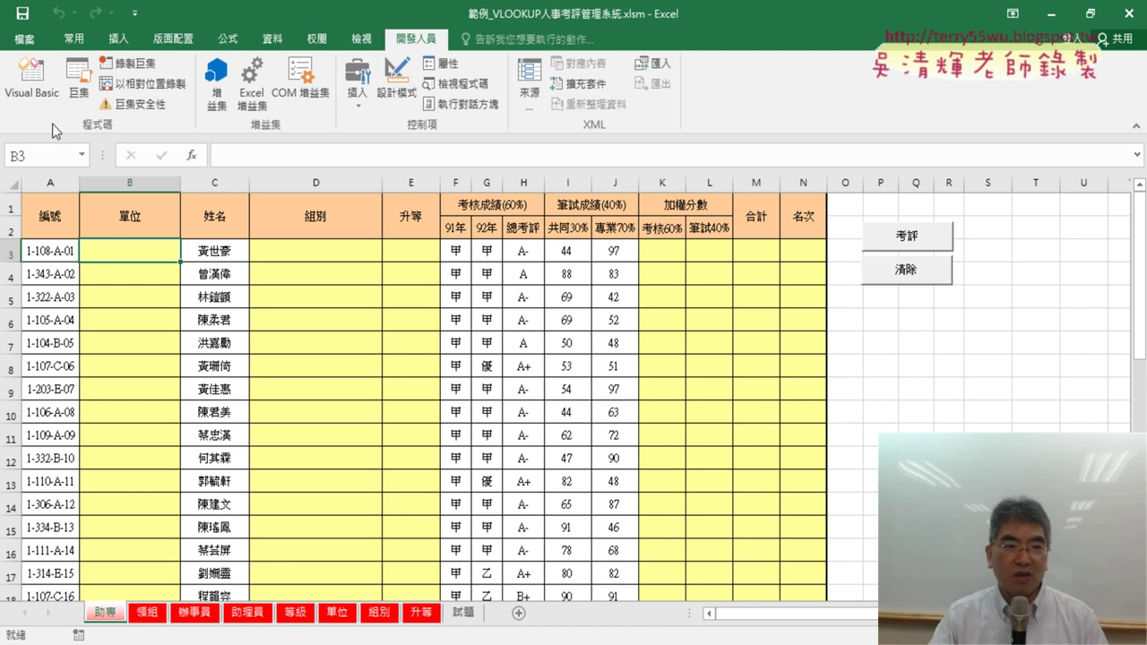
Step: Reopen the VBA editor and copy all of Module1's 清除 and 考評 code
left_click(25, 82)
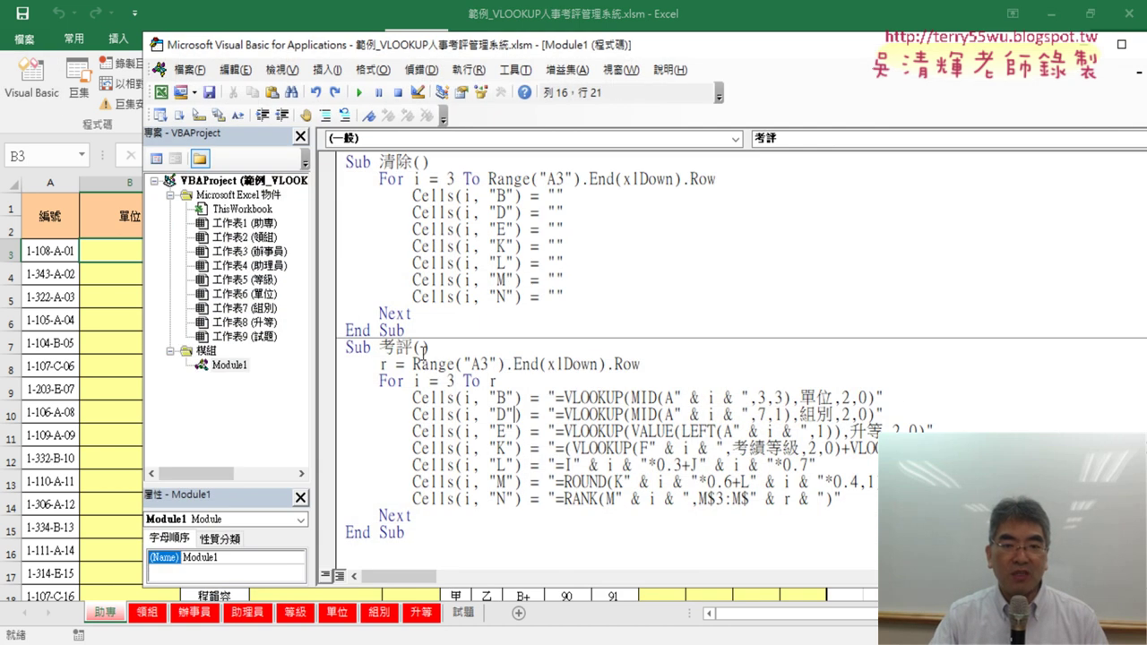
left_click_drag(419, 553, 346, 162)
right_click(432, 240)
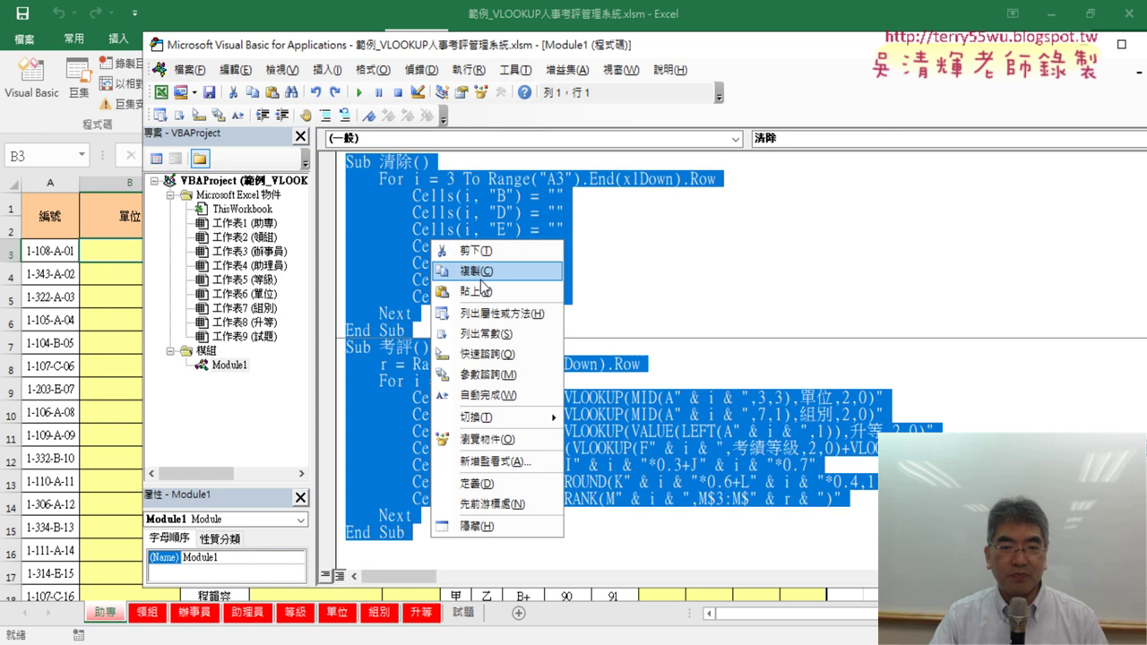
left_click(485, 275)
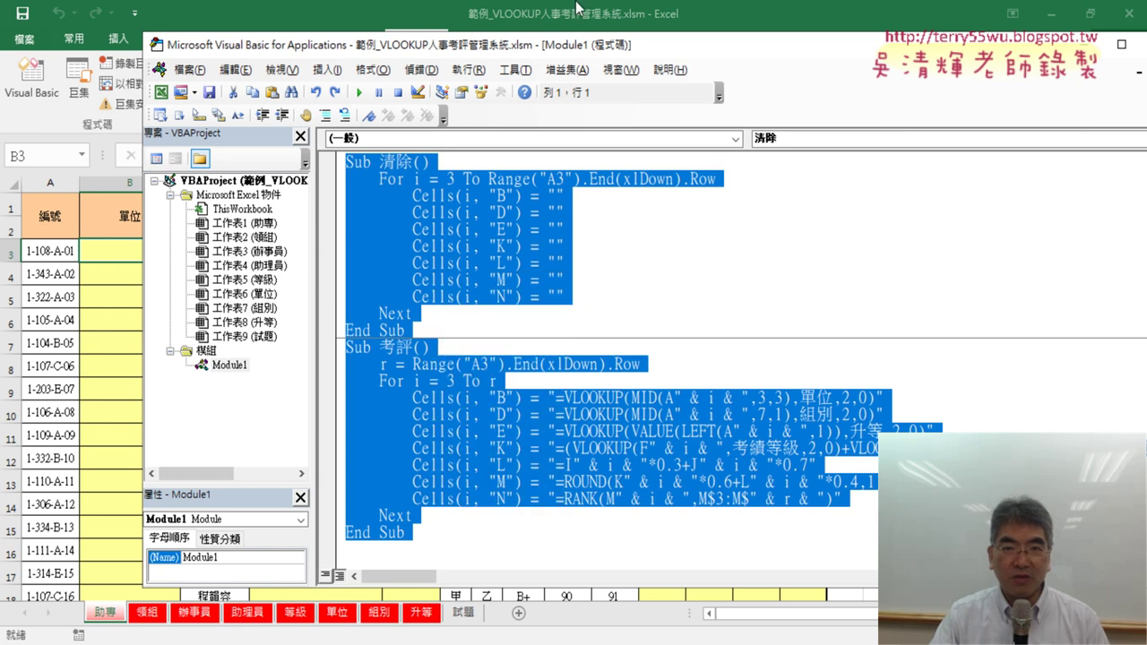